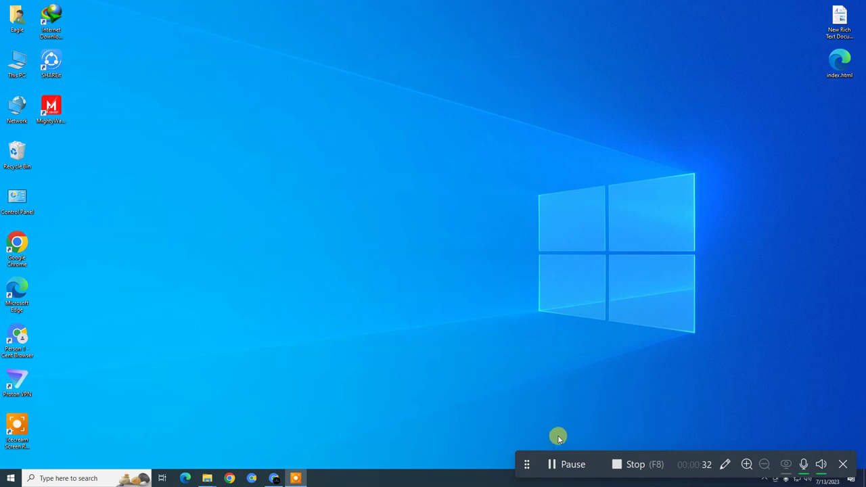
# Start a new Facebook Page and name it Kutubistan
pyautogui.moveTo(521, 469); pyautogui.dragTo(535, 453)
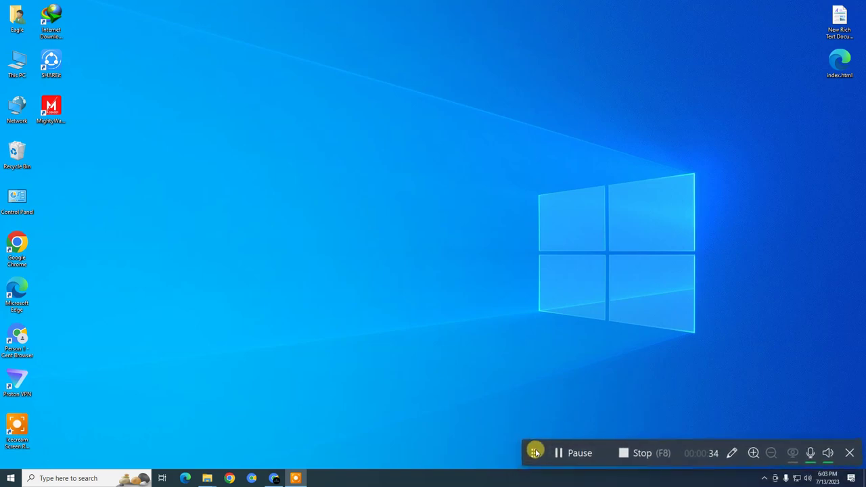
pyautogui.click(849, 452)
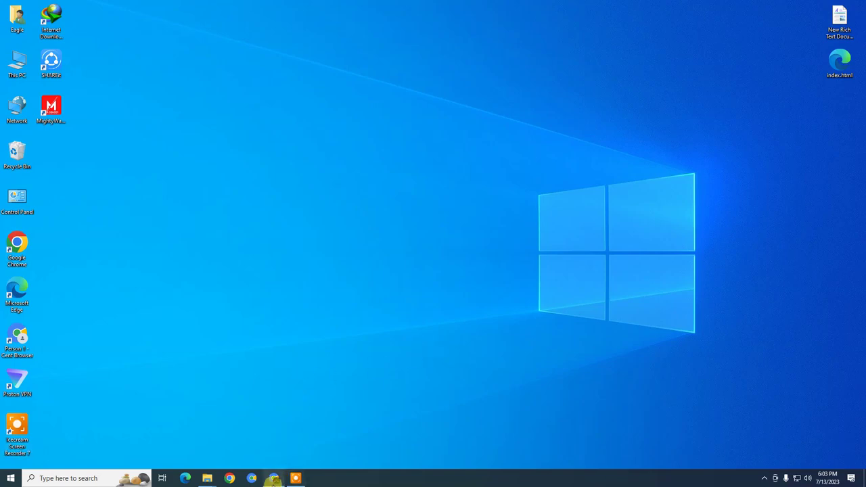
pyautogui.click(274, 478)
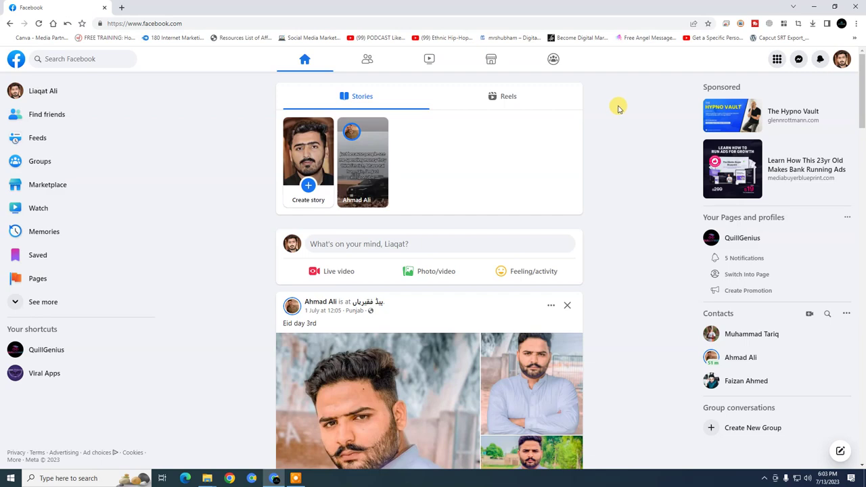
pyautogui.click(59, 276)
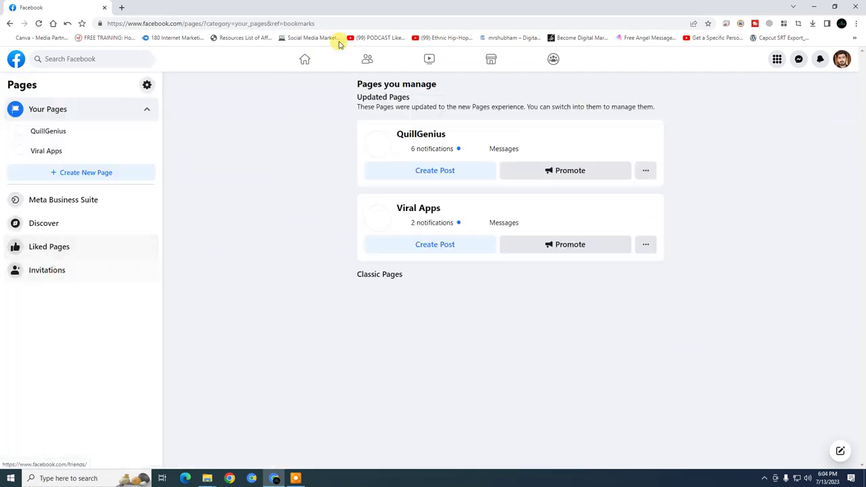
pyautogui.click(99, 175)
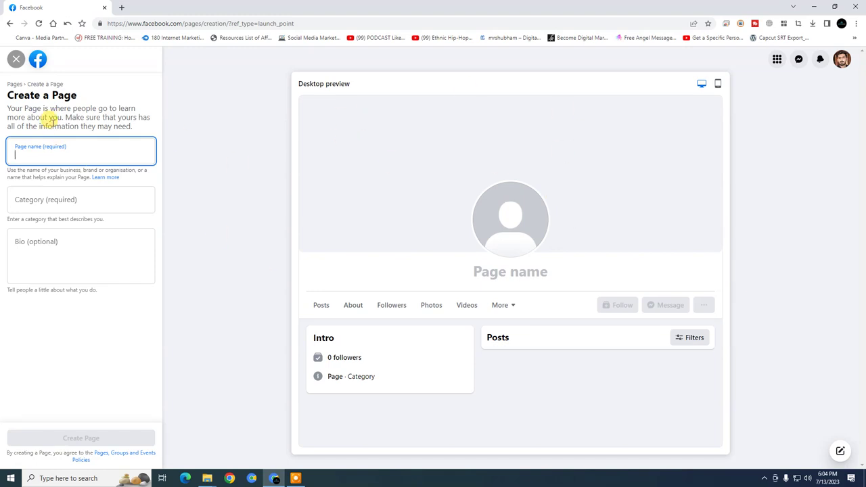
pyautogui.click(62, 154)
pyautogui.write('Kutubistan')
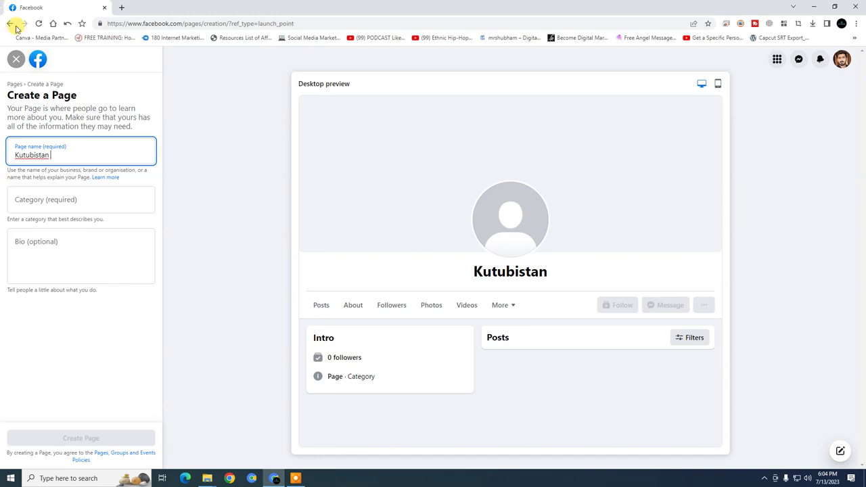
# Give the Page the categories Book and Book shop
pyautogui.click(85, 197)
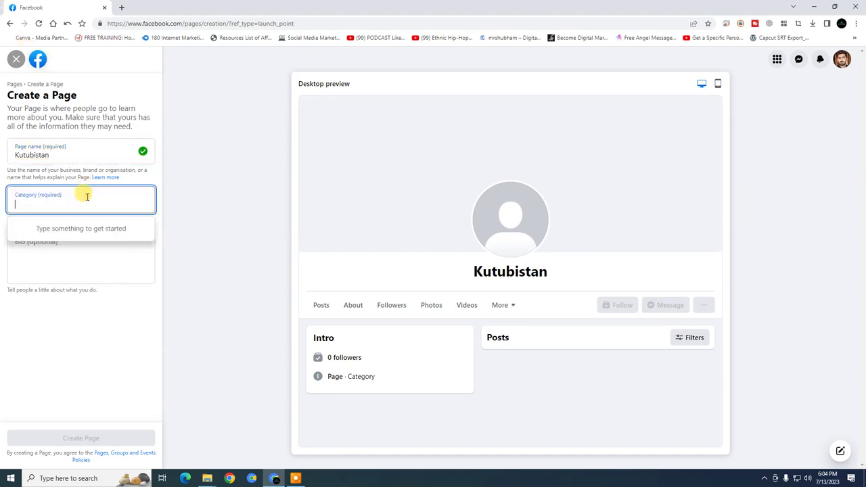
pyautogui.write('book')
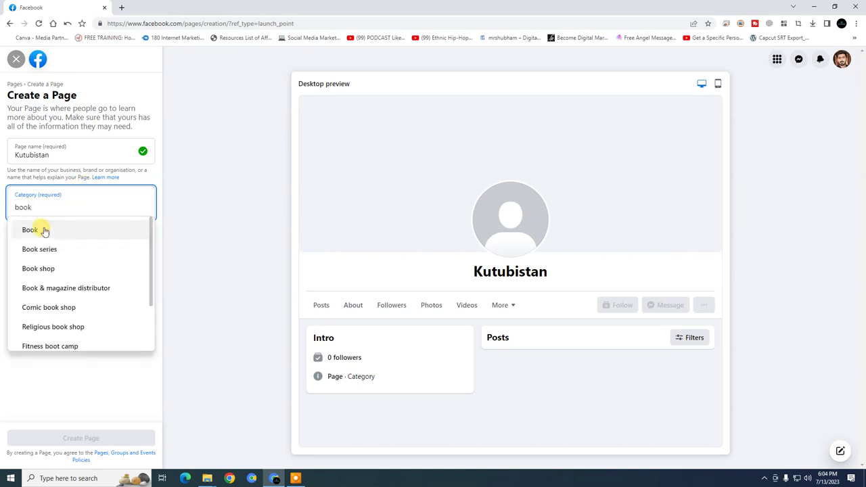
pyautogui.click(44, 230)
pyautogui.write('book')
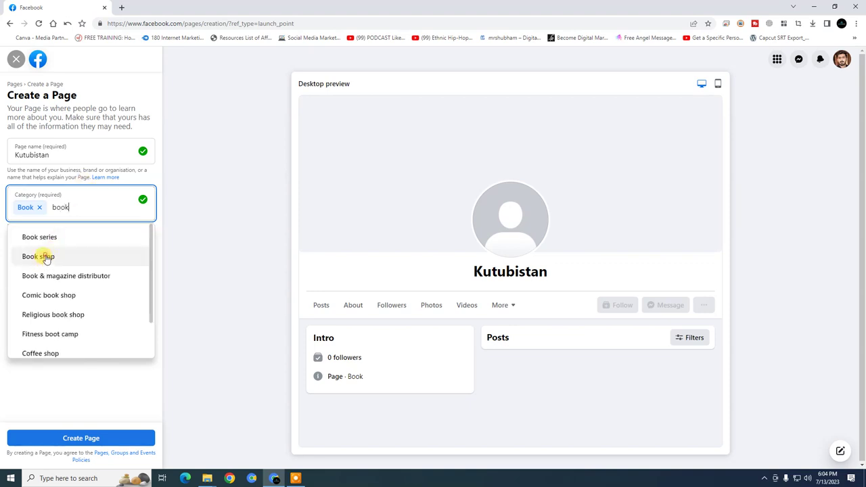
pyautogui.click(42, 257)
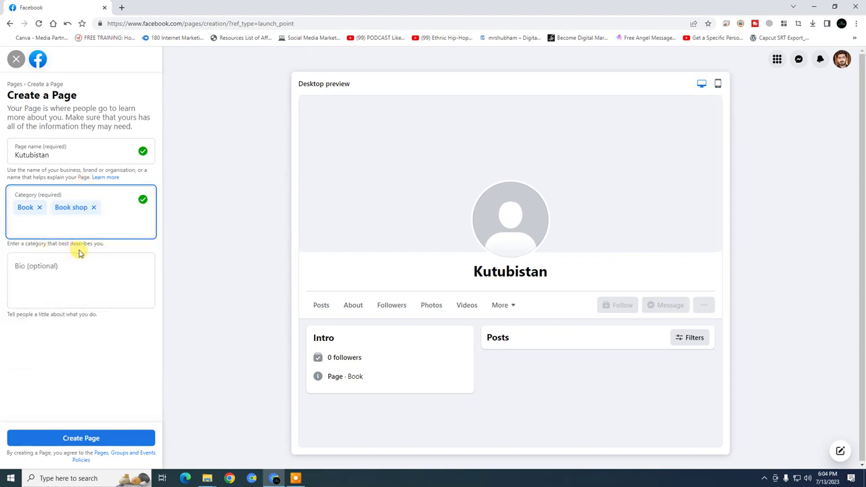
pyautogui.click(88, 227)
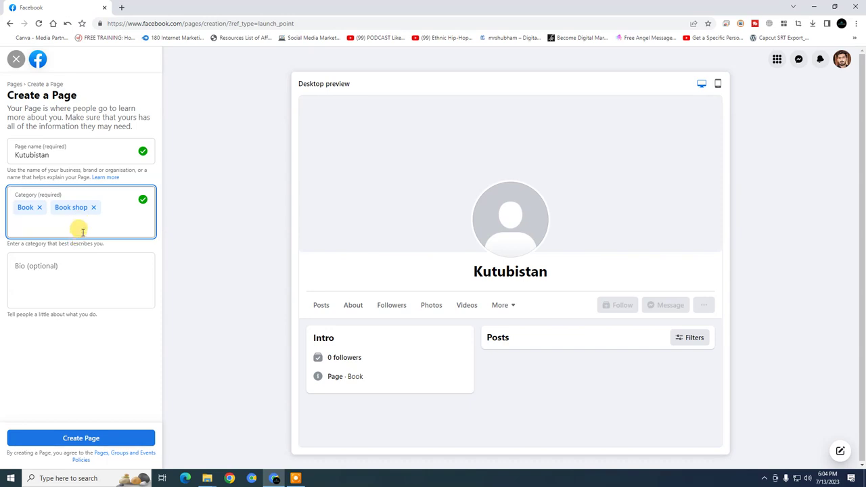
# Select the Page name Kutubistan, then open a browser window for another profile
pyautogui.click(43, 271)
pyautogui.click(50, 155)
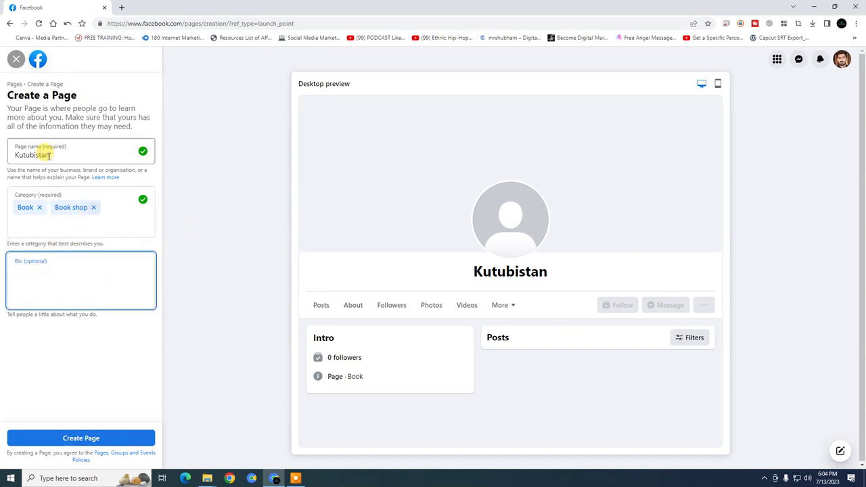
pyautogui.doubleClick(48, 154)
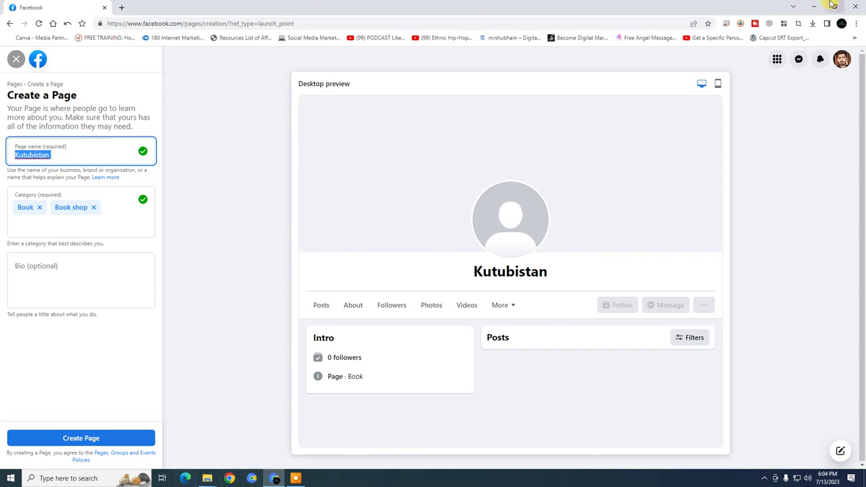
pyautogui.click(842, 25)
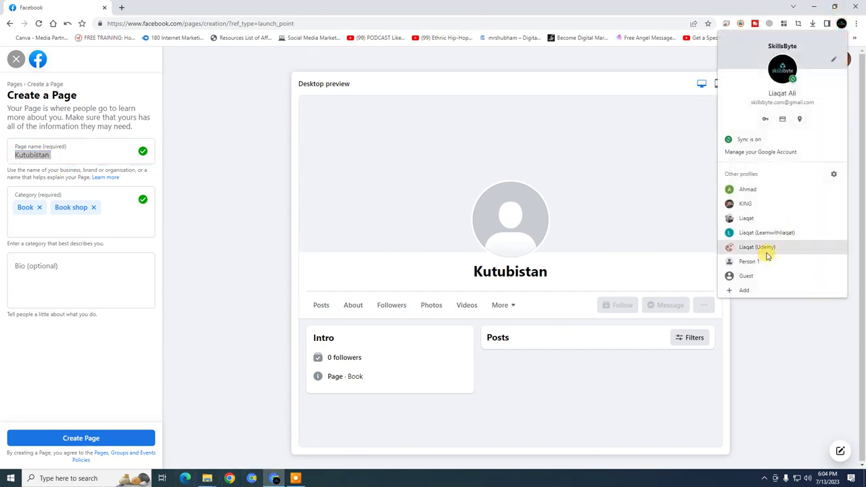
pyautogui.click(765, 248)
# Load chat.openai.com in the new window, start the ChatGPT login, and return to Facebook
pyautogui.click(335, 22)
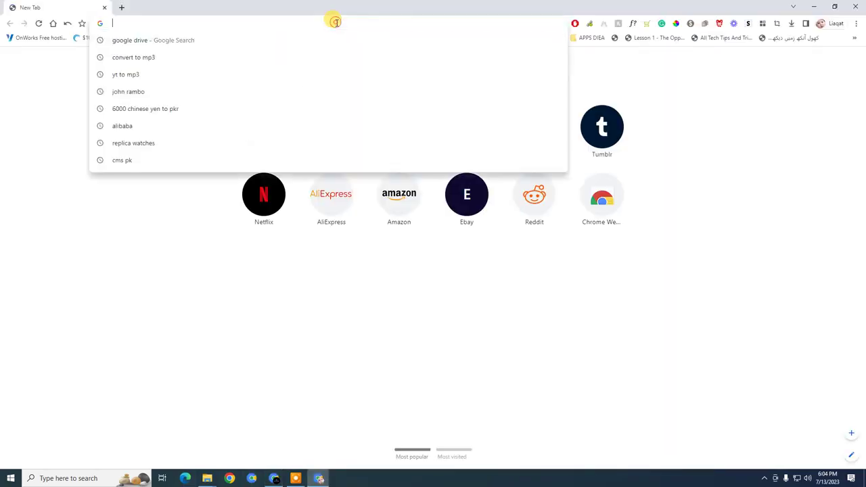
pyautogui.write('ch')
pyautogui.press('Return')
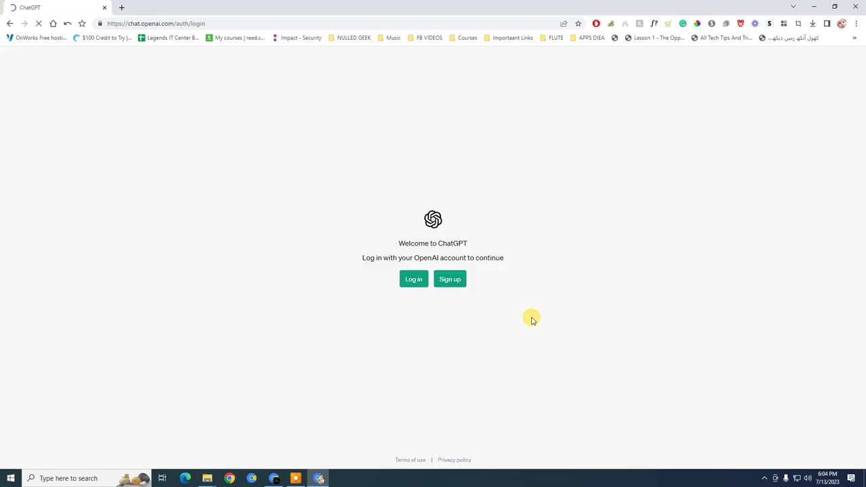
pyautogui.click(404, 286)
pyautogui.click(275, 479)
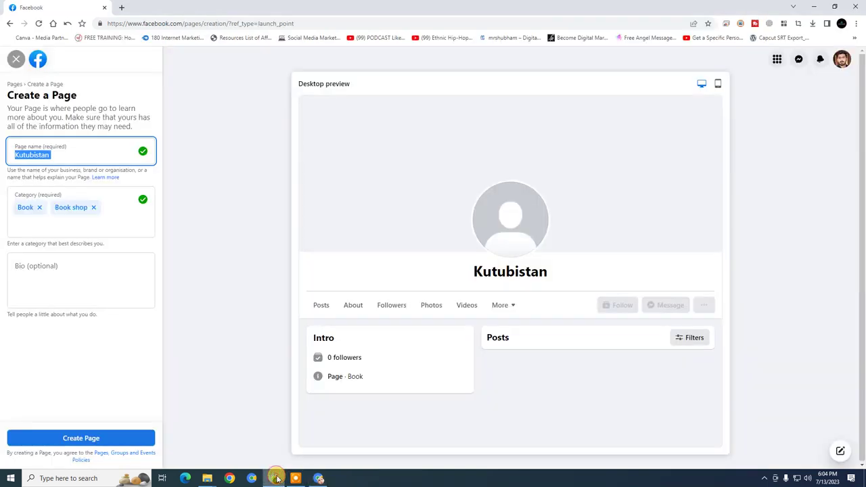
# Create the Kutubistan Page and review the resulting setup form
pyautogui.click(106, 273)
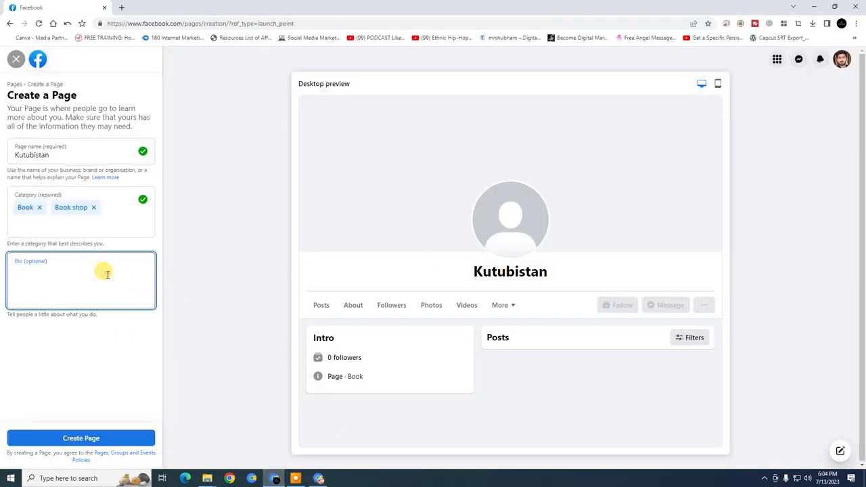
pyautogui.click(74, 436)
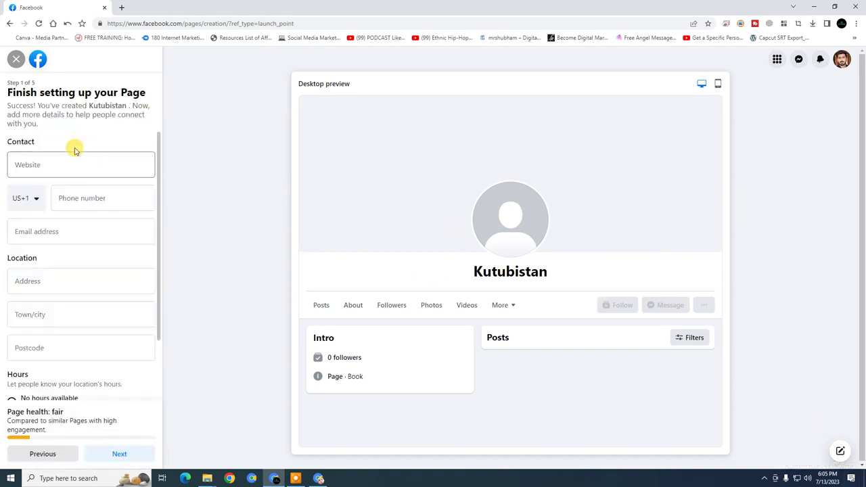
pyautogui.scroll(-1, 75, 220)
pyautogui.scroll(1, 68, 237)
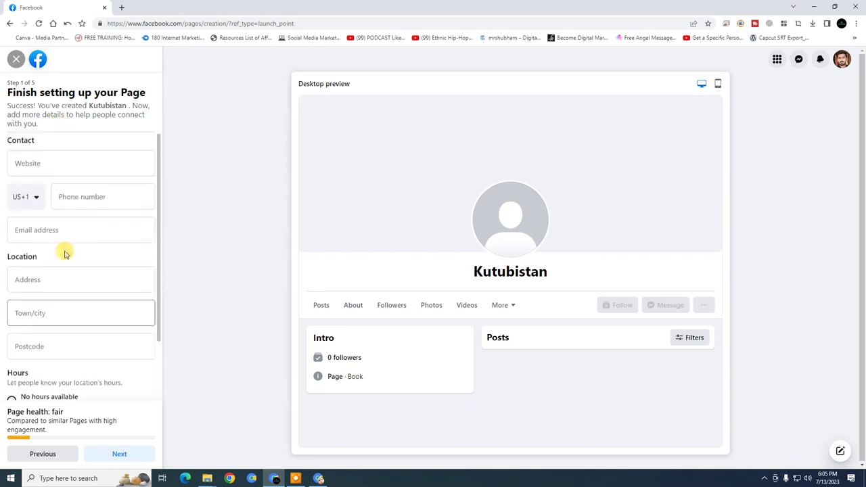
pyautogui.scroll(-2, 102, 223)
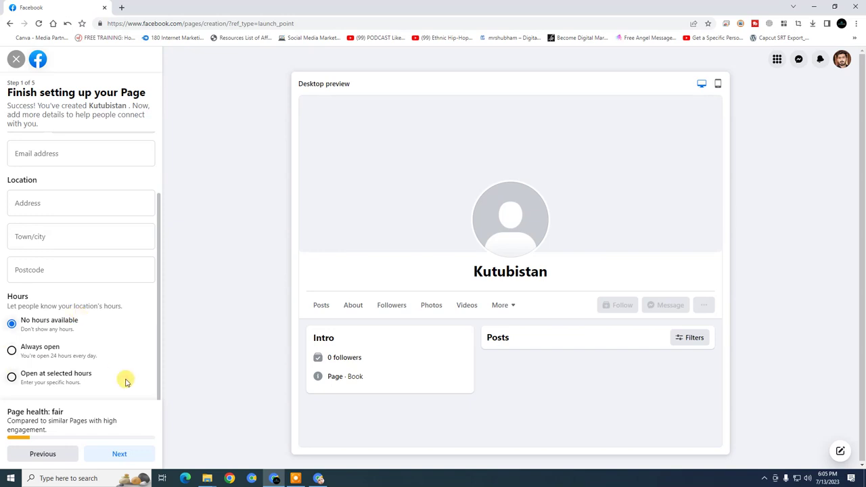
pyautogui.scroll(1, 67, 318)
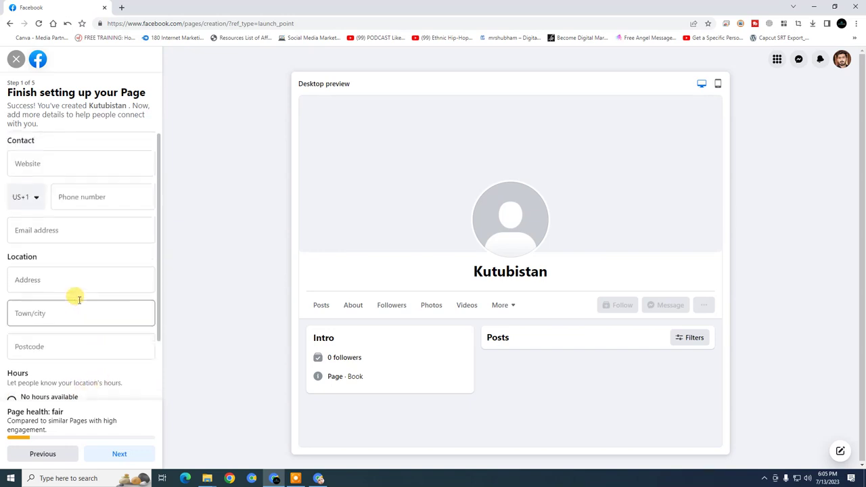
# Review the website and phone contact fields, set hours to Always open, and continue
pyautogui.click(80, 161)
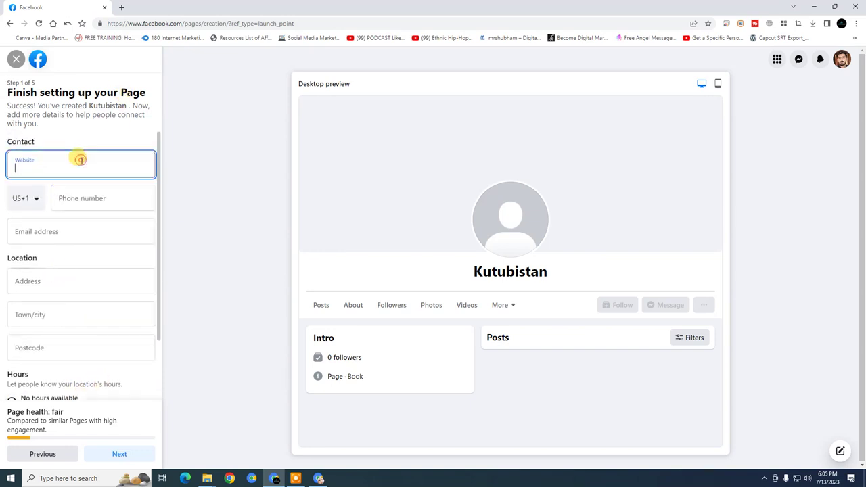
pyautogui.click(31, 197)
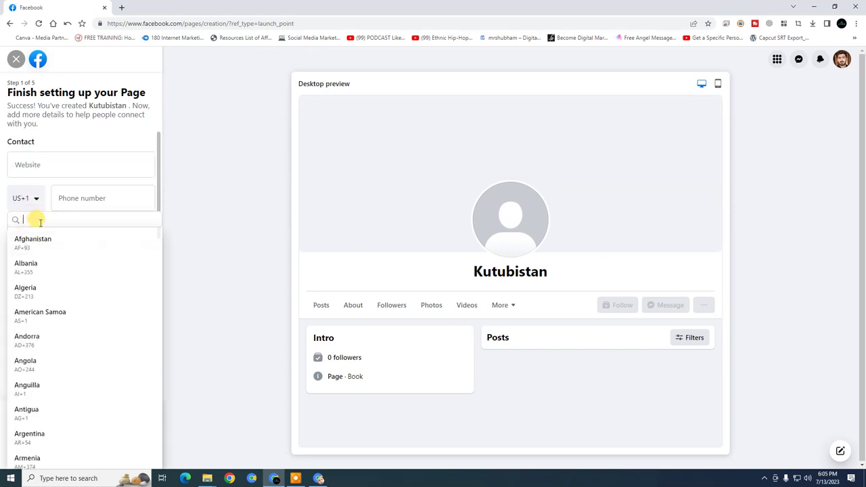
pyautogui.click(42, 195)
pyautogui.scroll(-1, 68, 338)
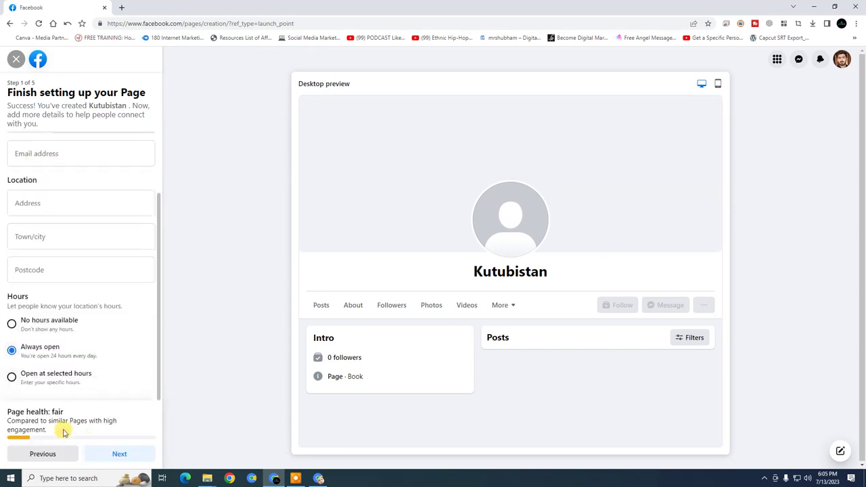
pyautogui.click(103, 453)
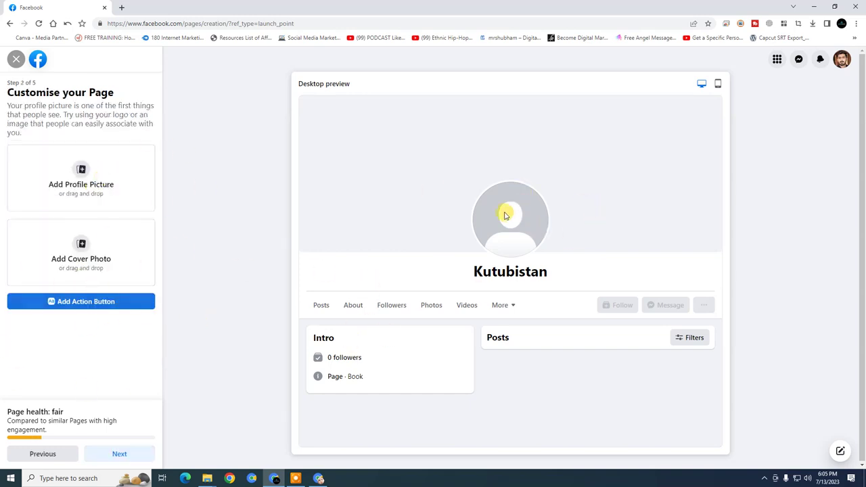
# Open canva.com in a new tab of the ChatGPT window
pyautogui.click(315, 481)
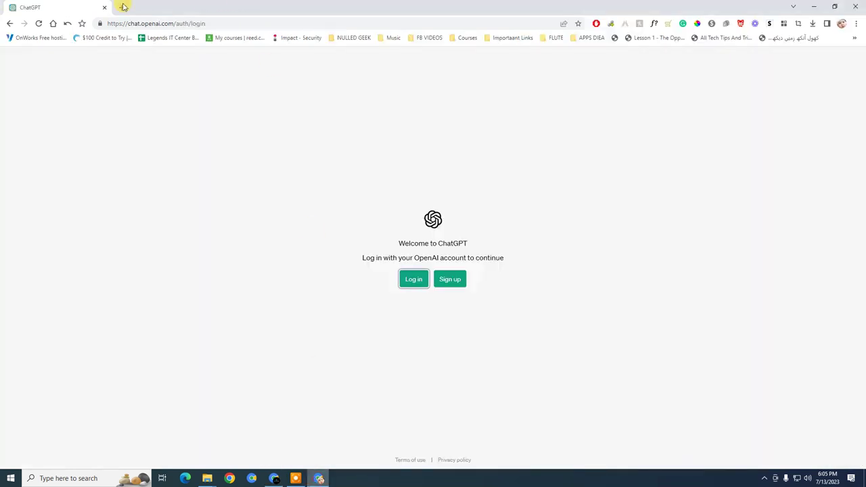
pyautogui.hotkey('ctrl', 't')
pyautogui.write('canva.com')
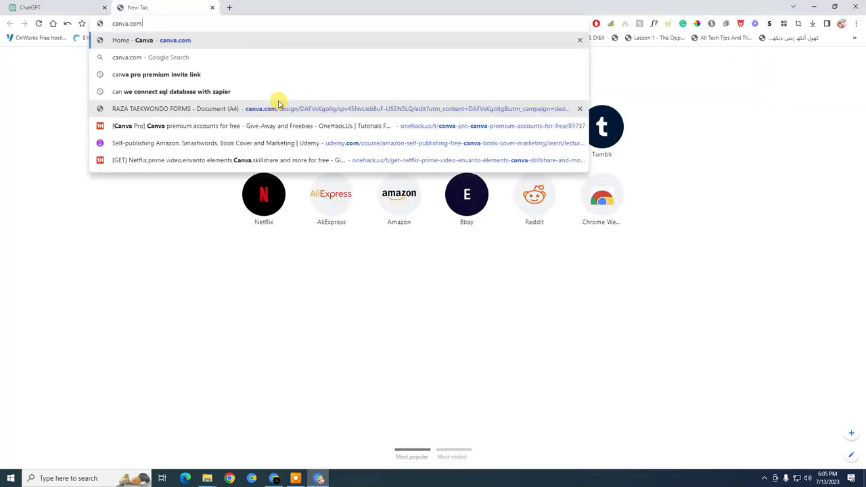
pyautogui.press('Return')
# Log in to ChatGPT with a Google account
pyautogui.click(27, 6)
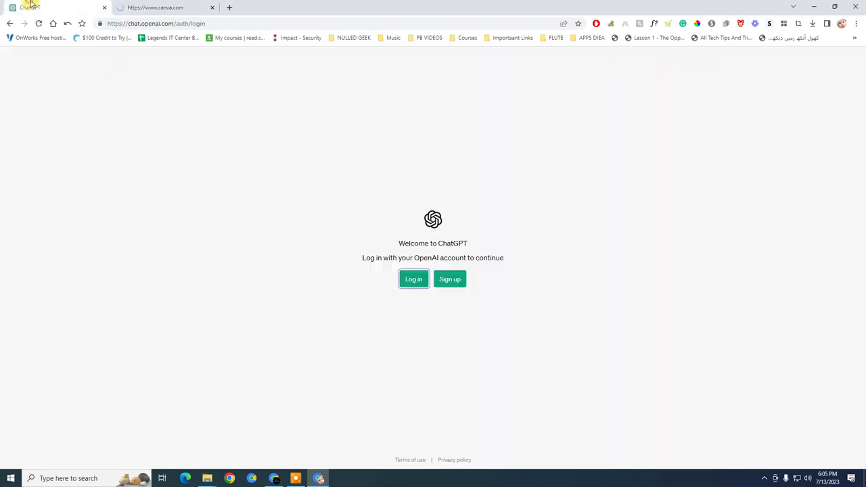
pyautogui.click(407, 279)
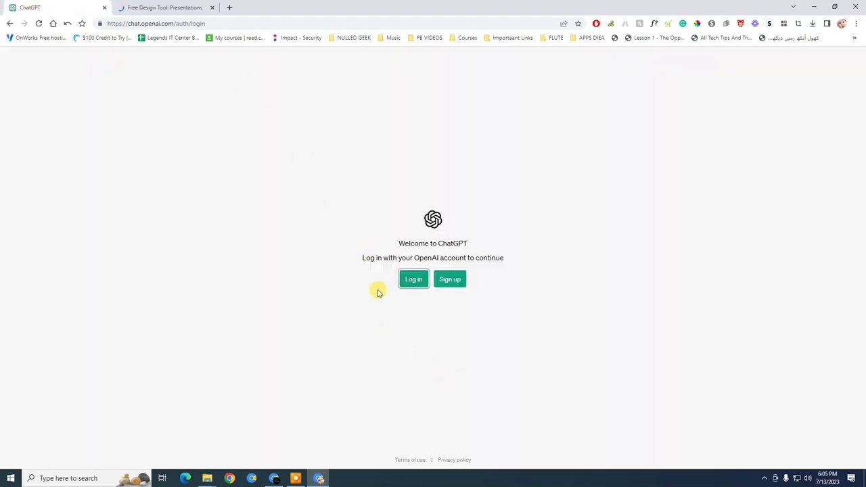
pyautogui.click(406, 282)
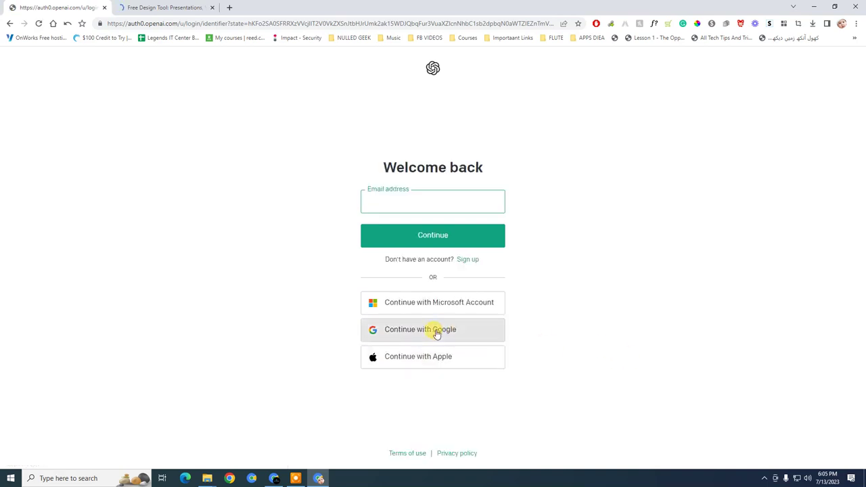
pyautogui.click(436, 331)
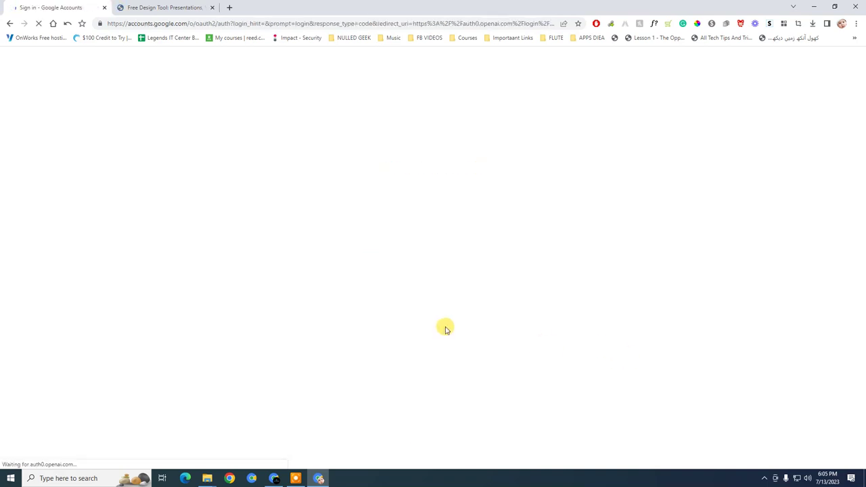
pyautogui.click(425, 236)
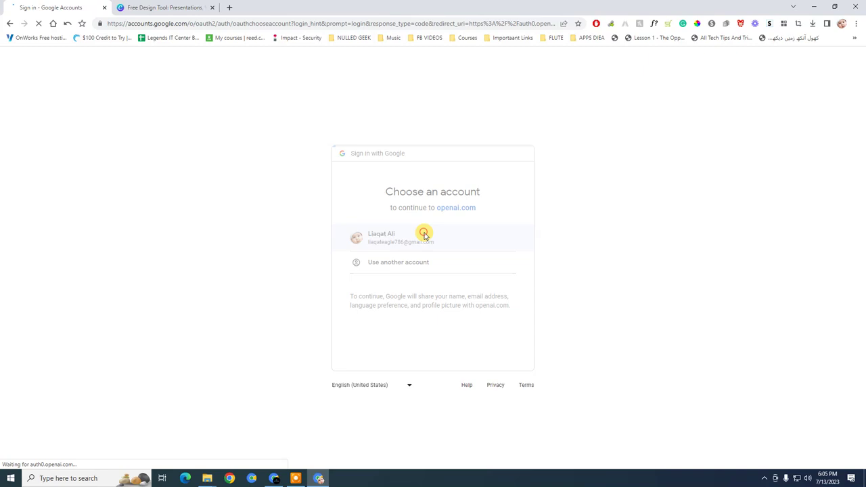
# Start the Canva login, then return to the Facebook page setup
pyautogui.click(194, 7)
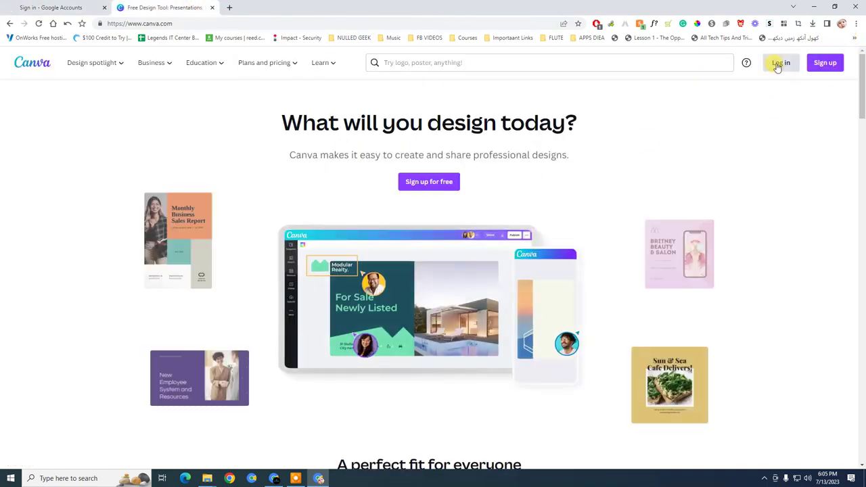
pyautogui.click(778, 62)
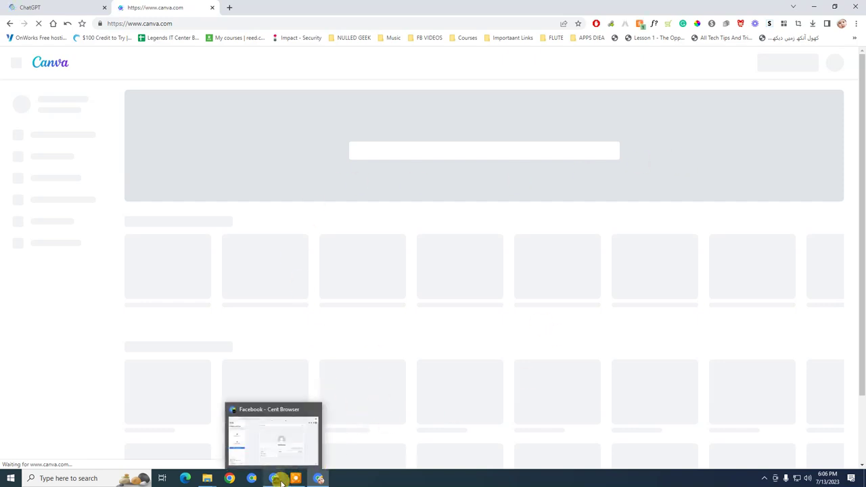
pyautogui.click(274, 478)
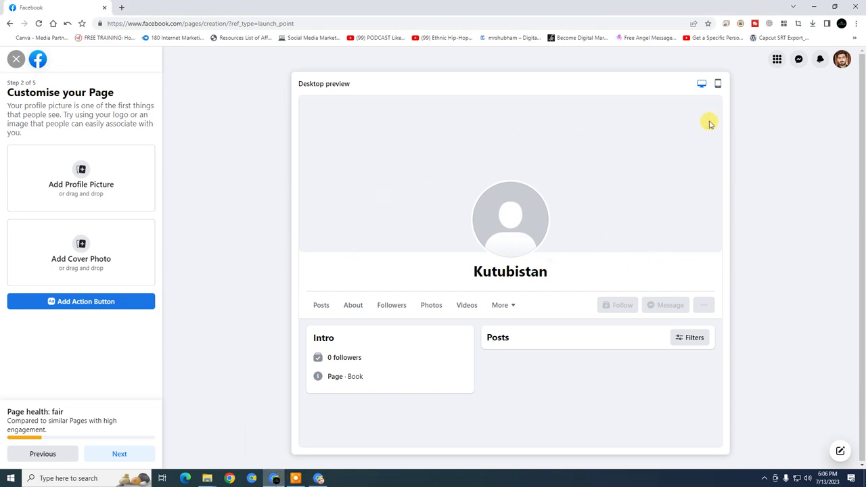
# Check the Kutubistan page preview in mobile and desktop views, then bring Canva forward
pyautogui.click(718, 82)
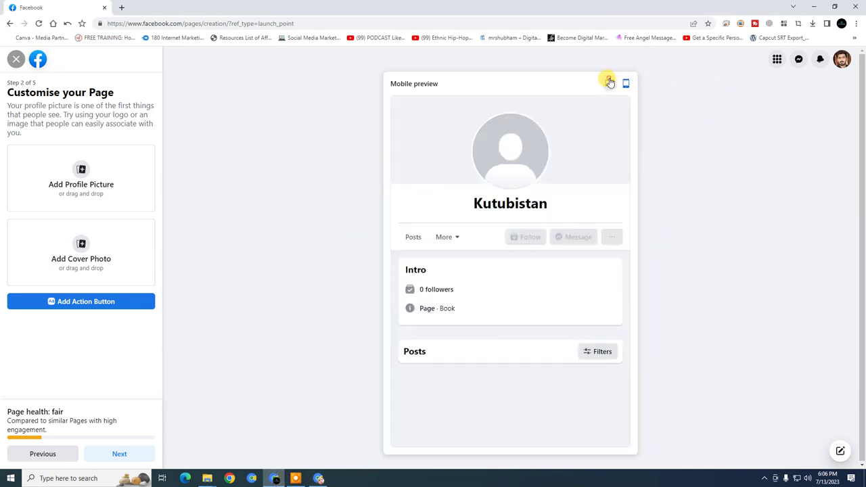
pyautogui.click(610, 82)
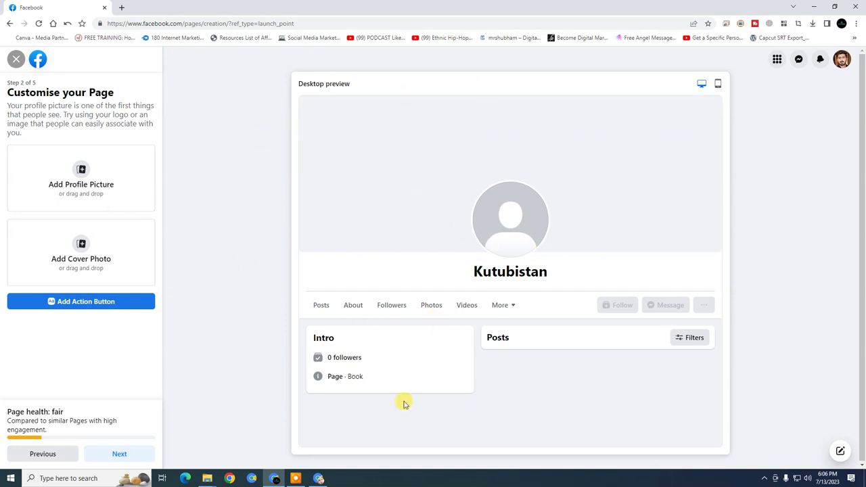
pyautogui.click(321, 473)
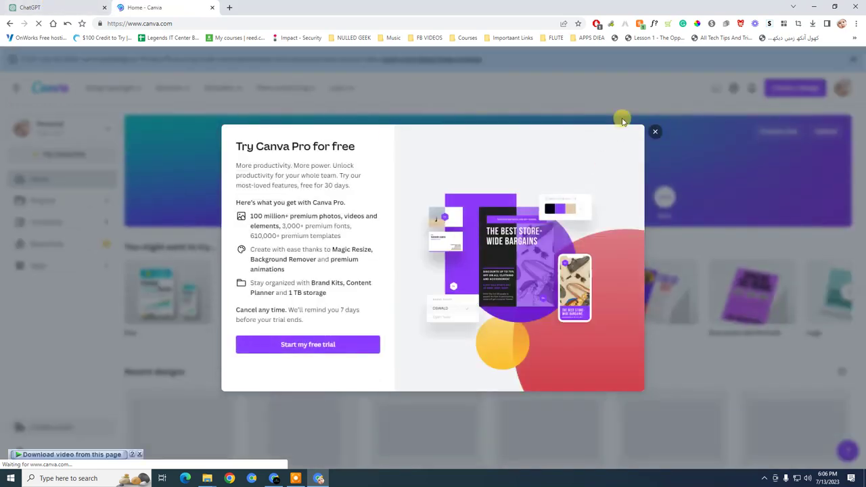
# Dismiss the Canva Pro offer and sign out of the current Canva account
pyautogui.click(653, 133)
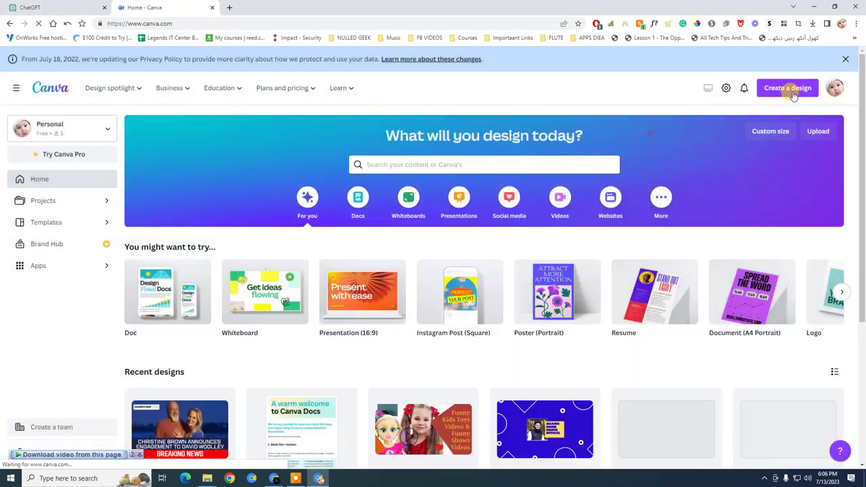
pyautogui.click(832, 90)
pyautogui.click(758, 342)
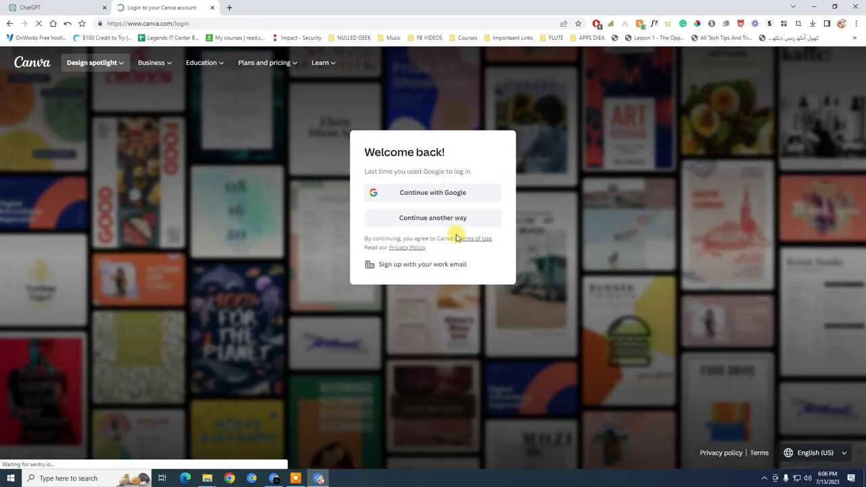
# Choose Continue with email and submit the saved account email
pyautogui.click(461, 221)
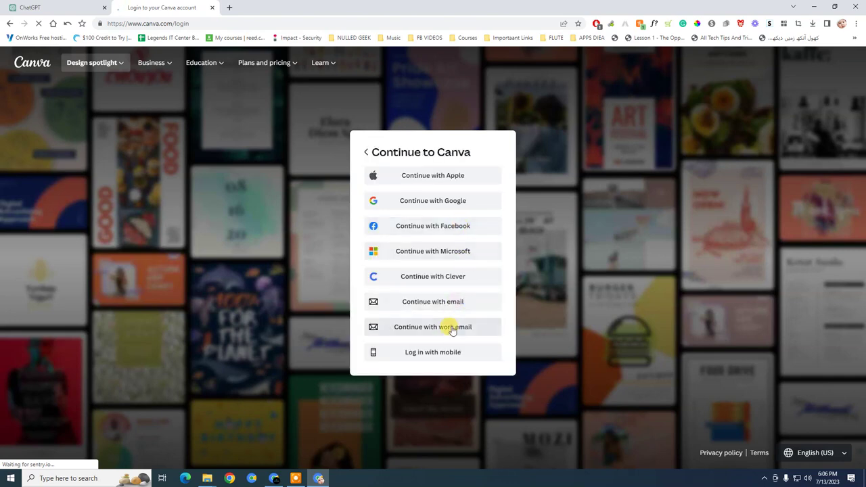
pyautogui.click(457, 303)
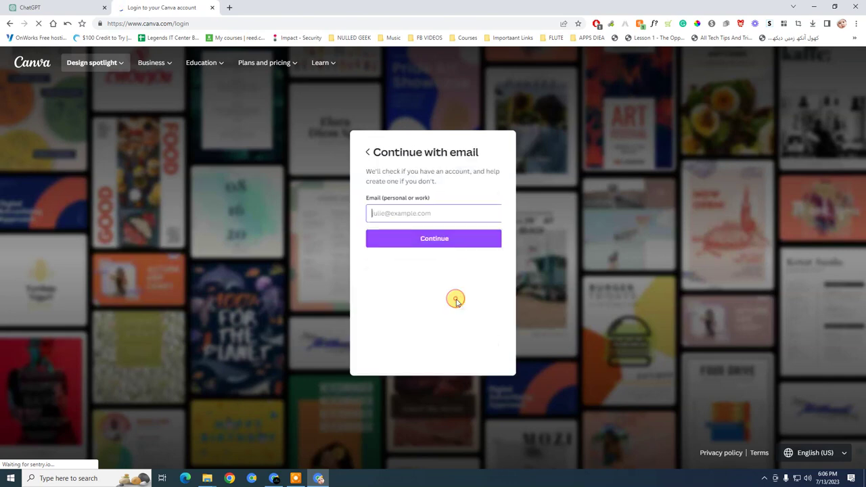
pyautogui.click(420, 215)
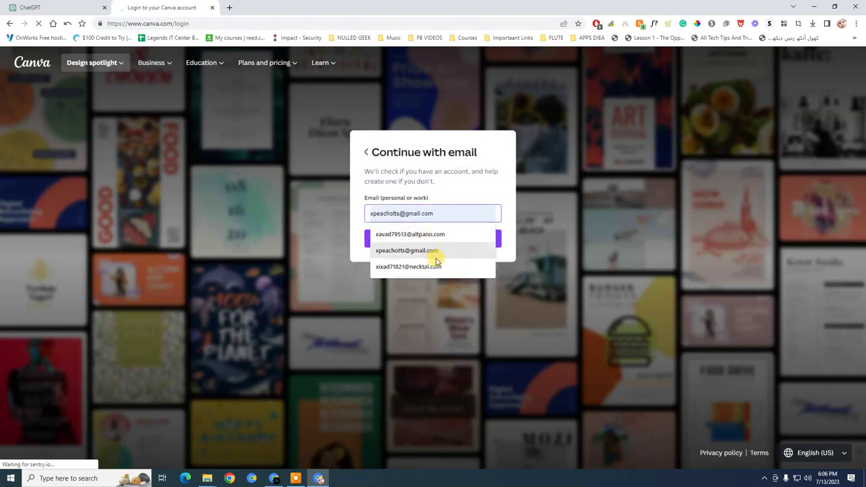
pyautogui.click(433, 251)
pyautogui.click(430, 236)
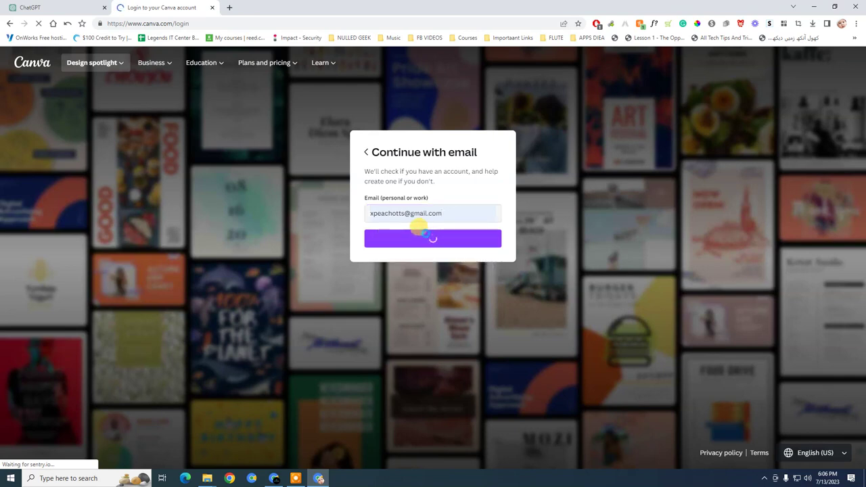
# Get past ChatGPT's welcome and data collection onboarding dialogs
pyautogui.click(65, 8)
pyautogui.click(510, 329)
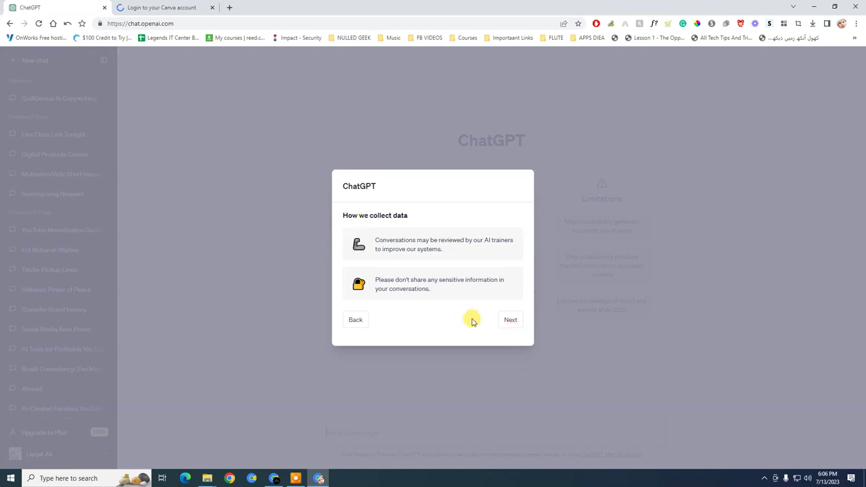
pyautogui.click(509, 319)
pyautogui.click(504, 319)
pyautogui.click(142, 8)
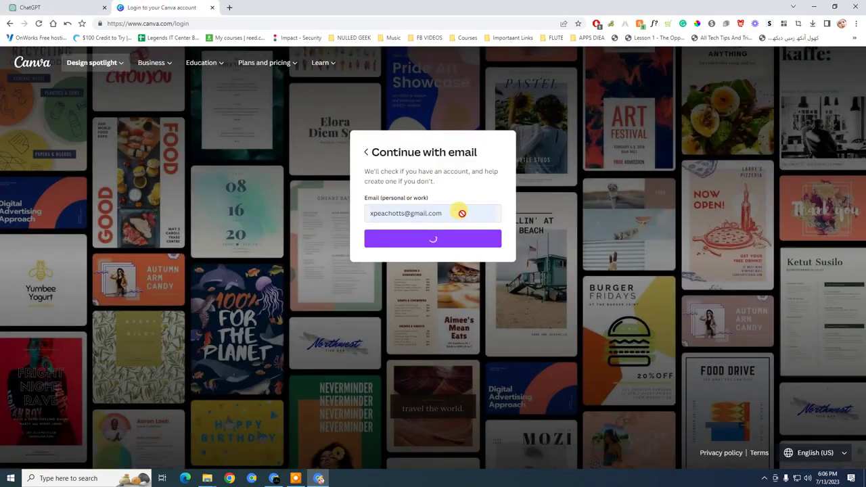
# Fill in the saved password and log in to Canva
pyautogui.click(78, 8)
pyautogui.click(161, 8)
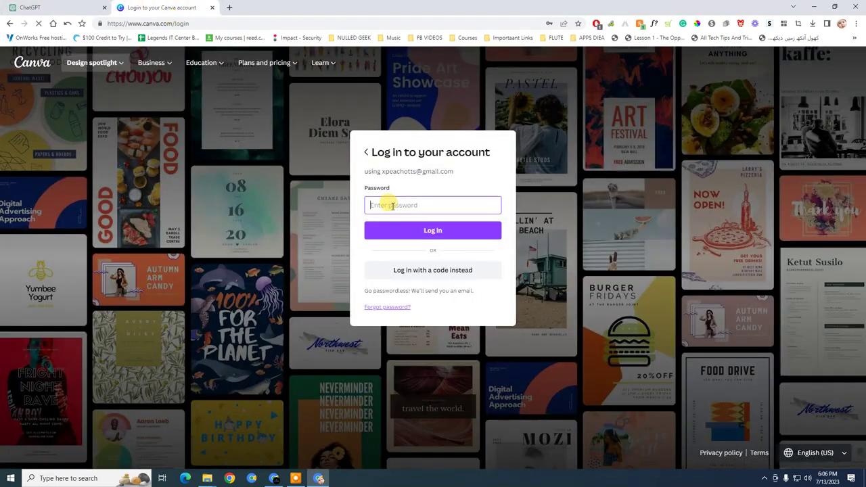
pyautogui.click(387, 203)
pyautogui.click(410, 228)
pyautogui.click(410, 233)
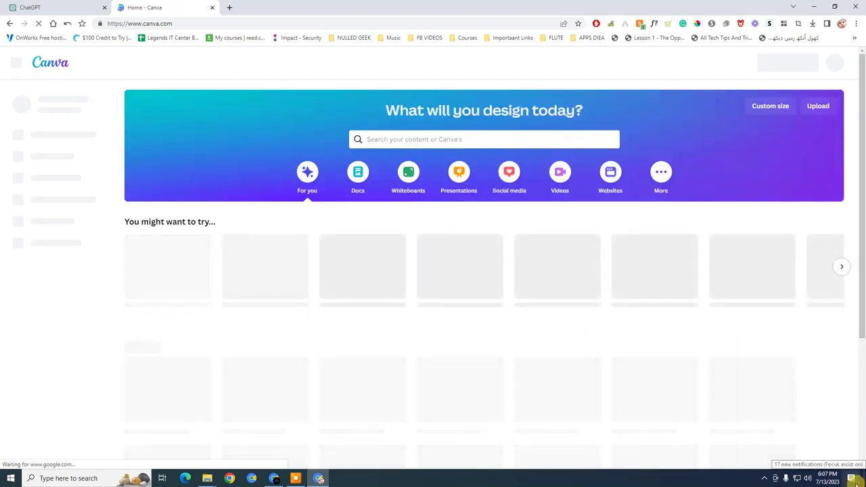
# Send a greeting message to ChatGPT
pyautogui.click(76, 6)
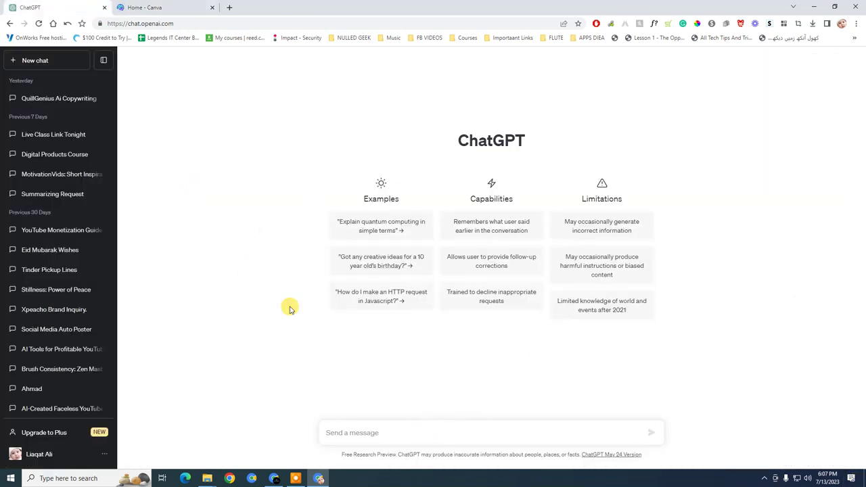
pyautogui.click(144, 5)
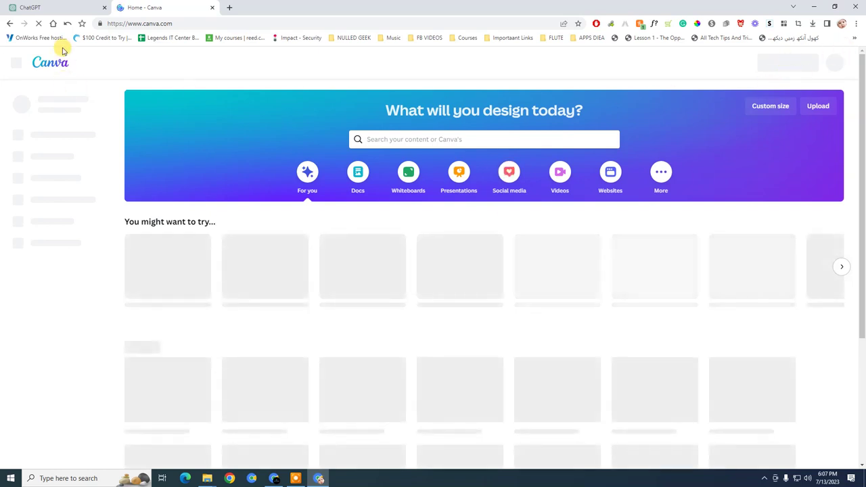
pyautogui.click(82, 6)
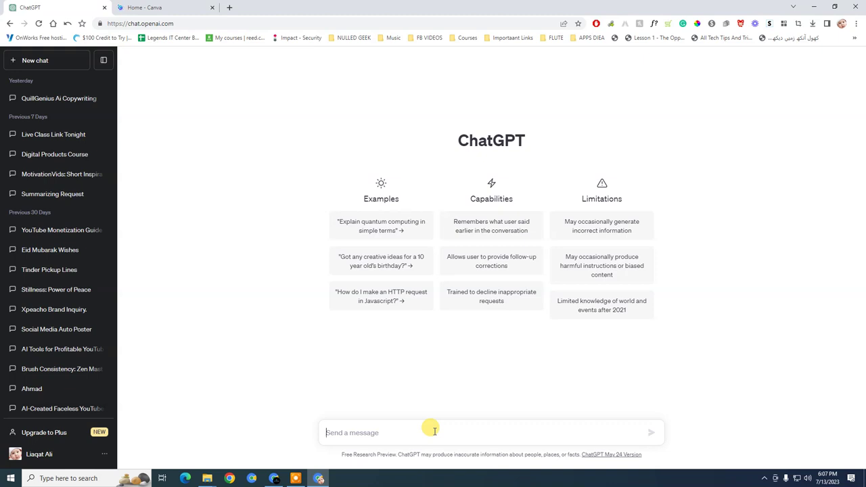
pyautogui.click(145, 7)
pyautogui.click(53, 7)
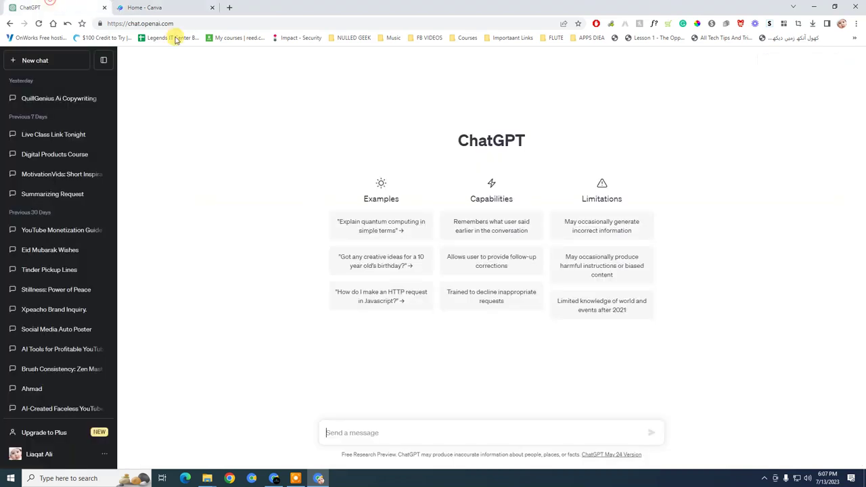
pyautogui.click(399, 430)
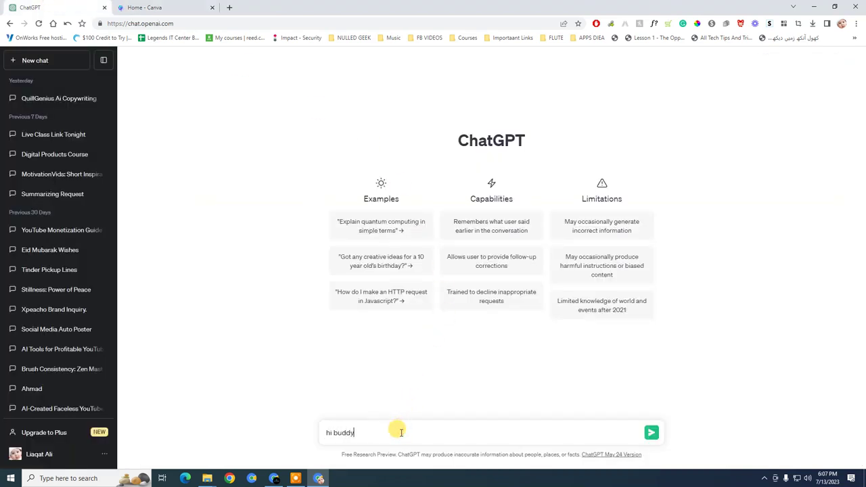
pyautogui.press('Return')
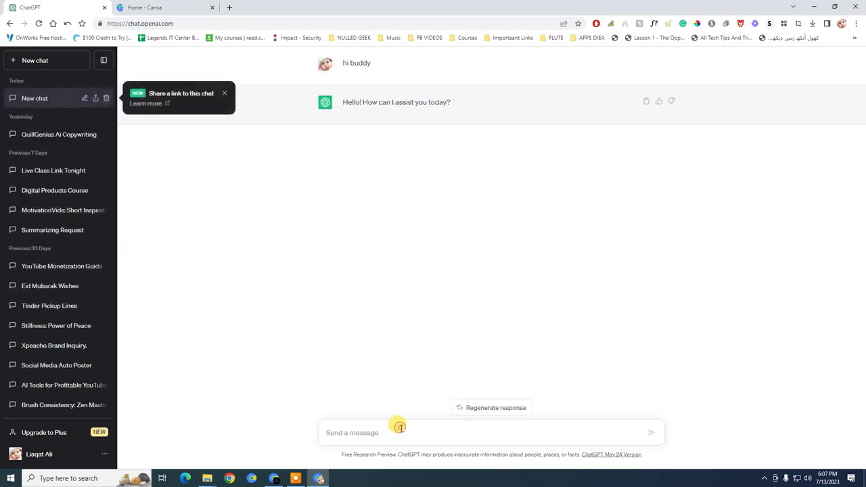
# Send a two-line message introducing Kutubistan, a brand selling PDF books
pyautogui.write('i')
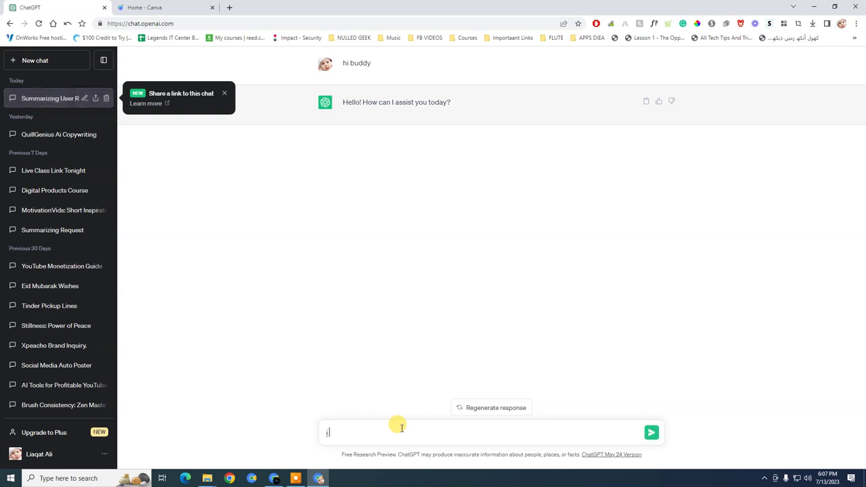
pyautogui.write(' a')
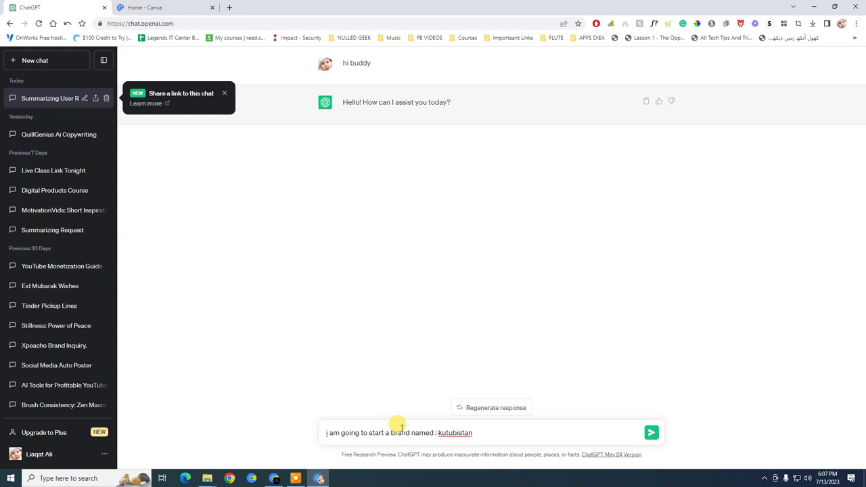
pyautogui.hotkey('shift', 'Return')
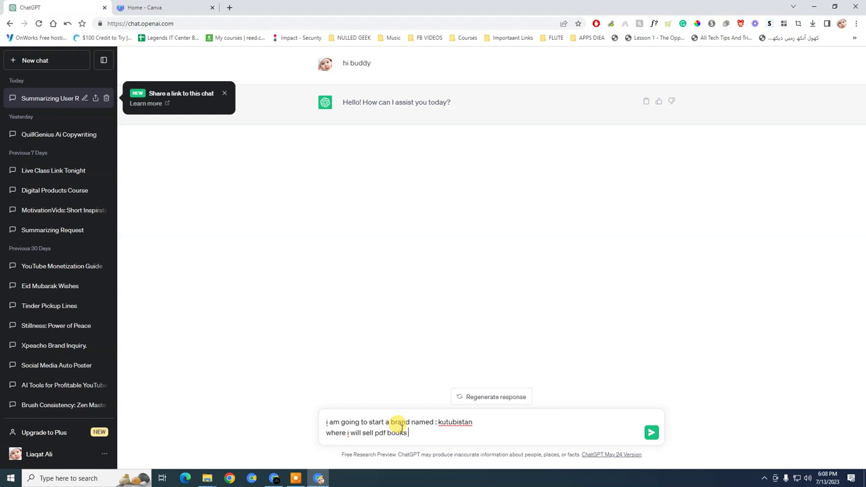
pyautogui.press('Return')
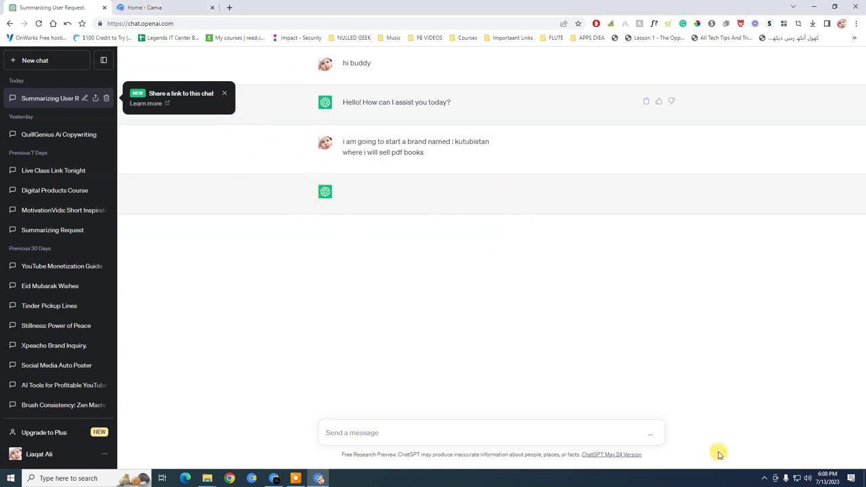
# Dismiss ChatGPT's share-link notice and reload the Canva home page
pyautogui.click(277, 479)
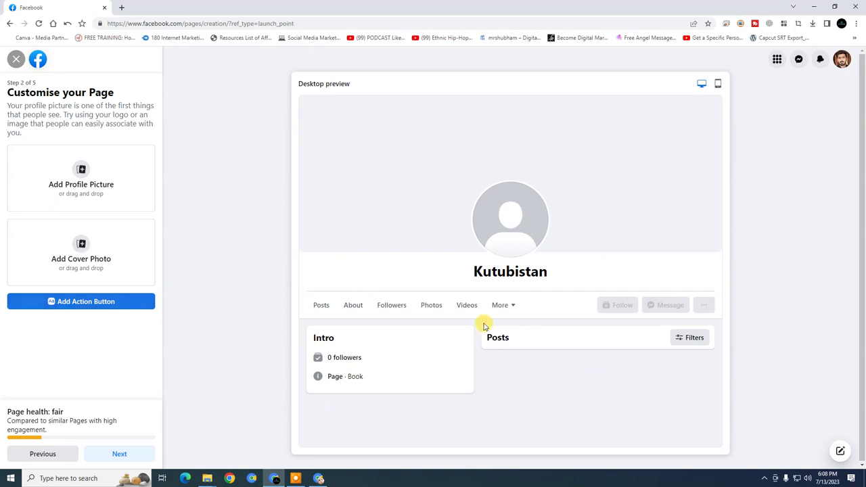
pyautogui.click(313, 480)
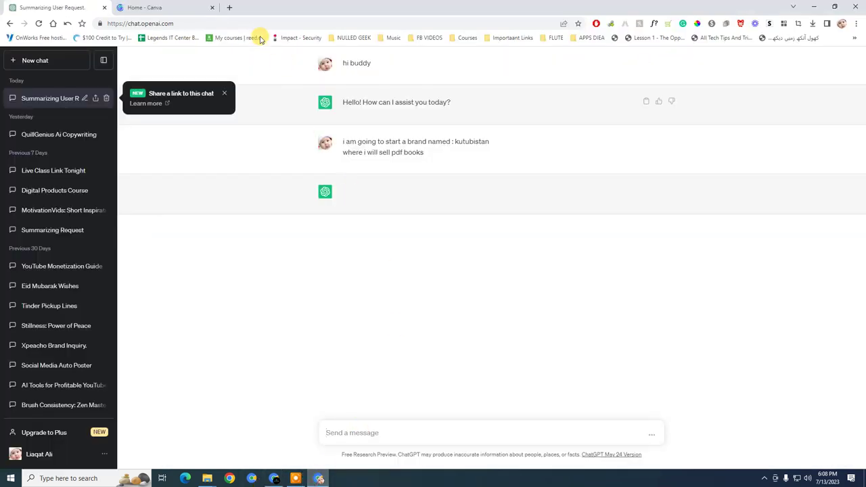
pyautogui.click(225, 94)
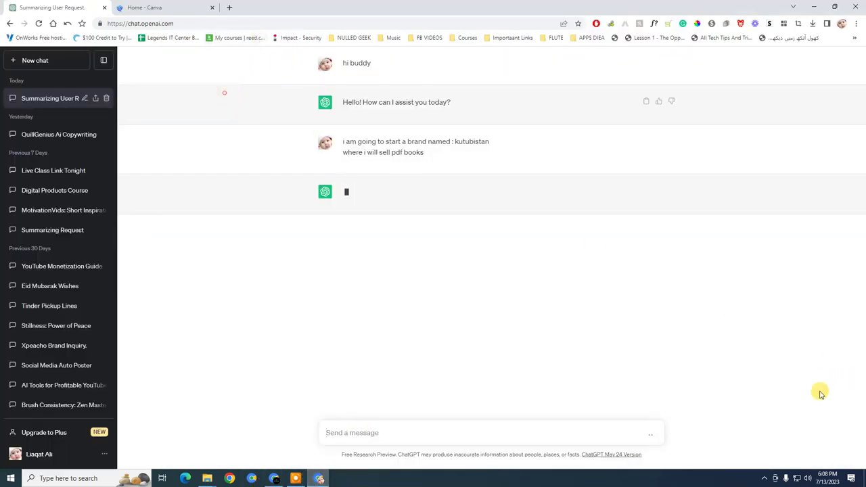
pyautogui.click(764, 479)
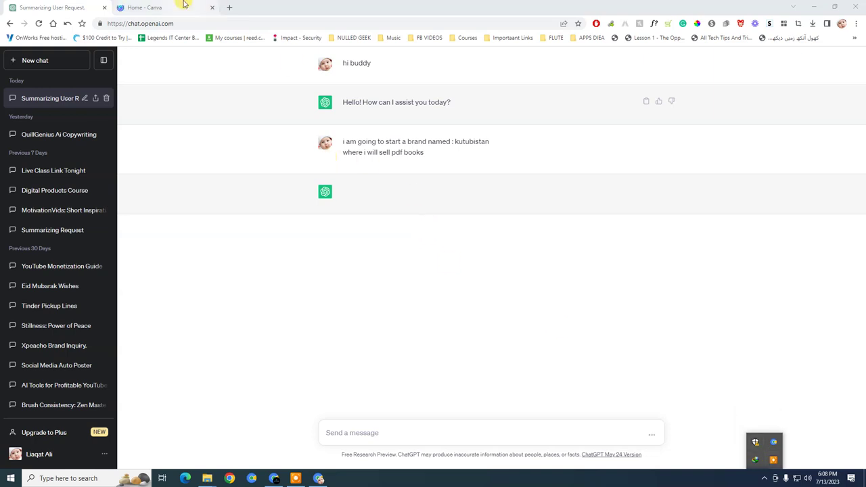
pyautogui.click(182, 7)
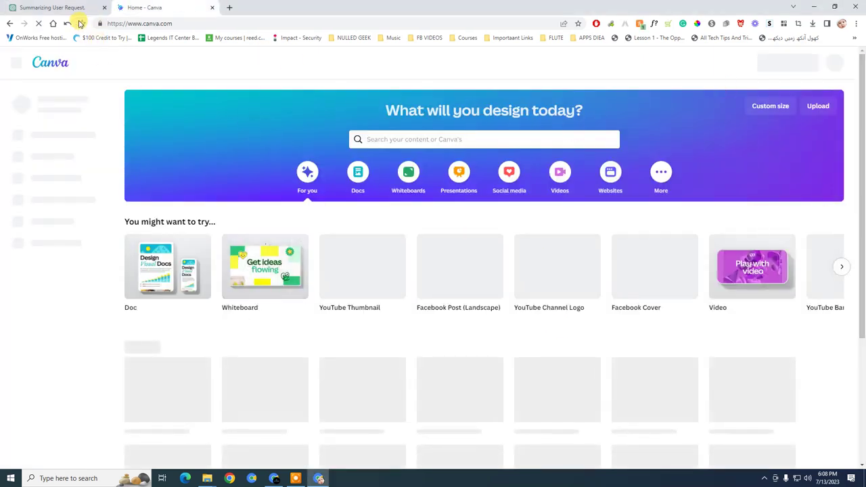
pyautogui.click(38, 23)
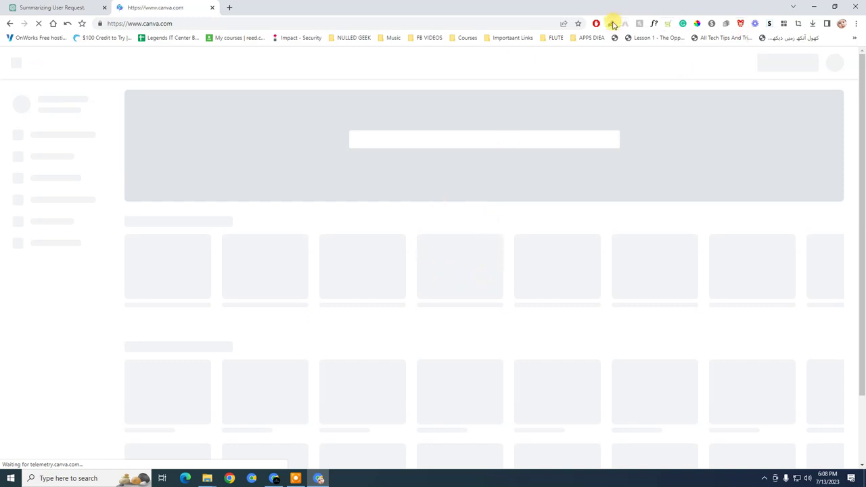
# Check ChatGPT's reply to the Kutubistan idea, then browse the Canva home page
pyautogui.click(53, 7)
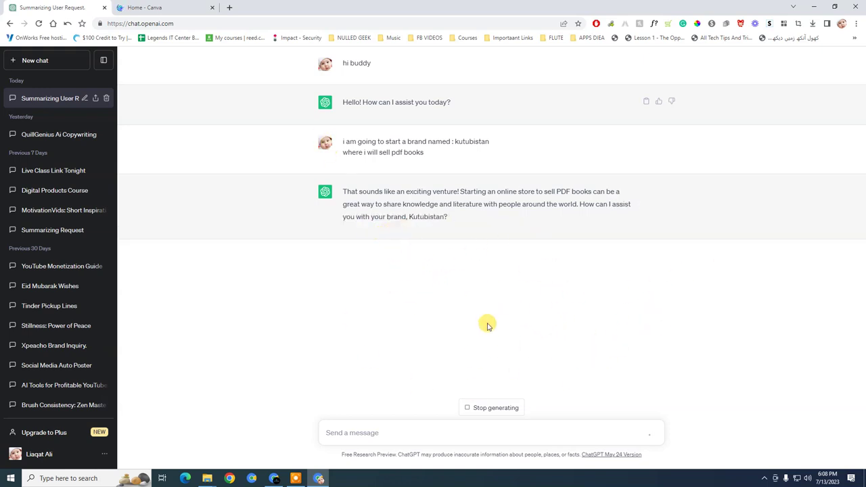
pyautogui.click(220, 13)
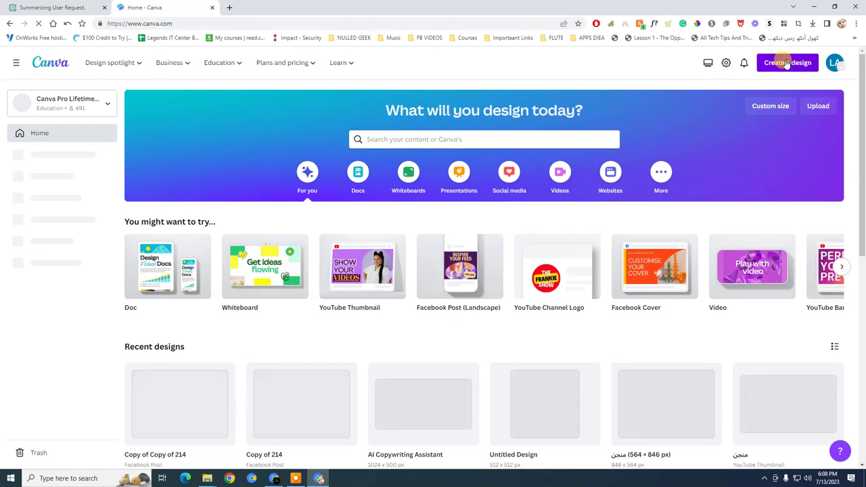
pyautogui.click(18, 4)
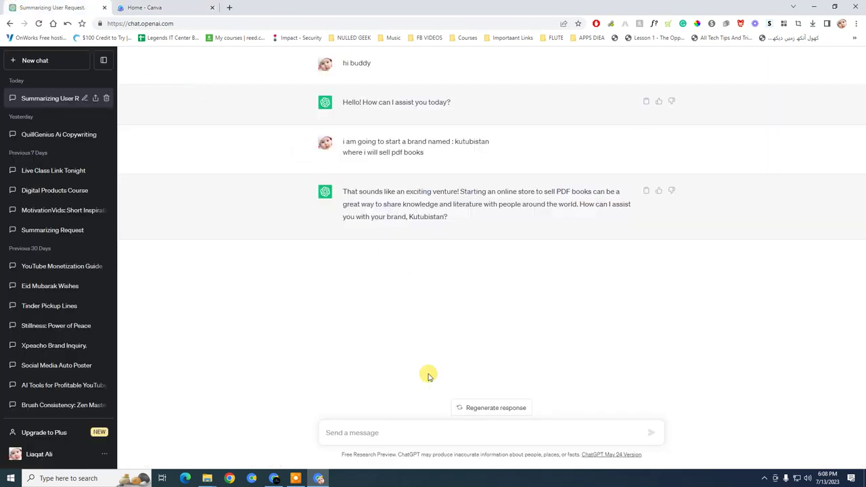
pyautogui.click(155, 8)
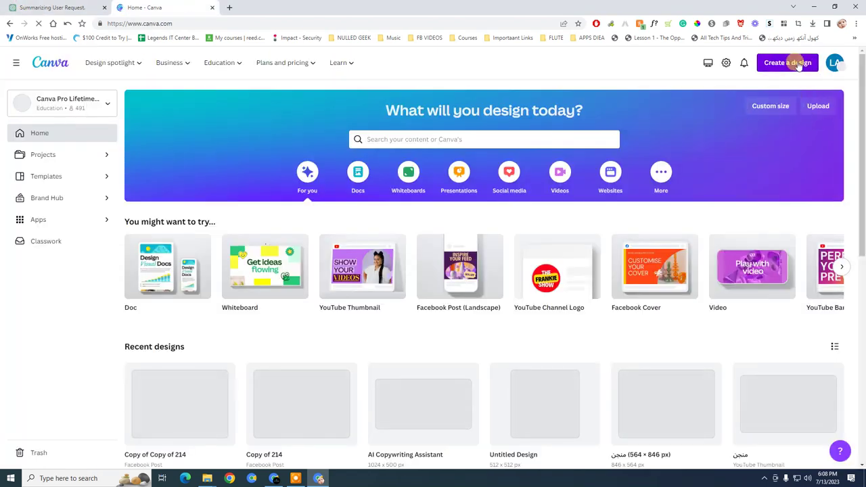
pyautogui.scroll(-1, 701, 196)
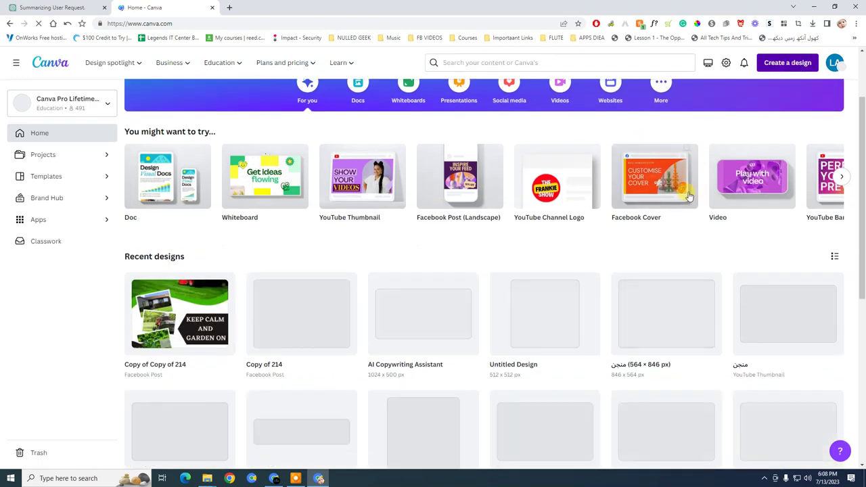
pyautogui.scroll(1, 713, 245)
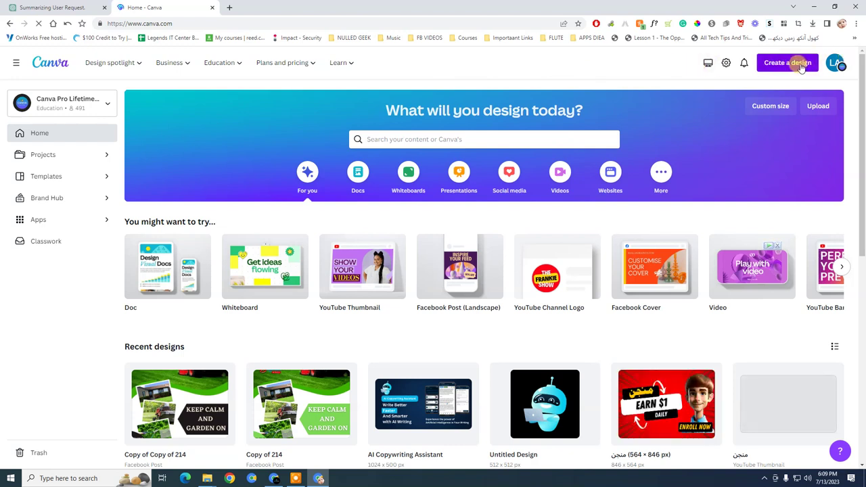
# Search Canva for 'logo'
pyautogui.click(492, 142)
pyautogui.write('log')
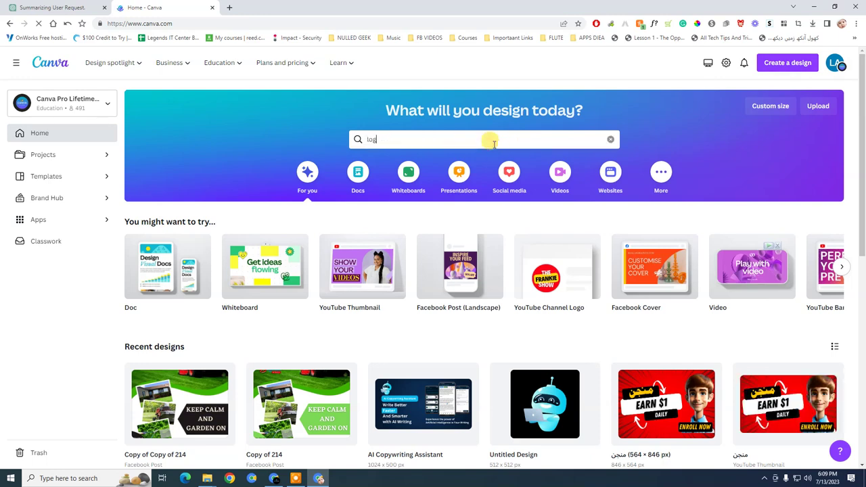
pyautogui.write('o')
pyautogui.press('Return')
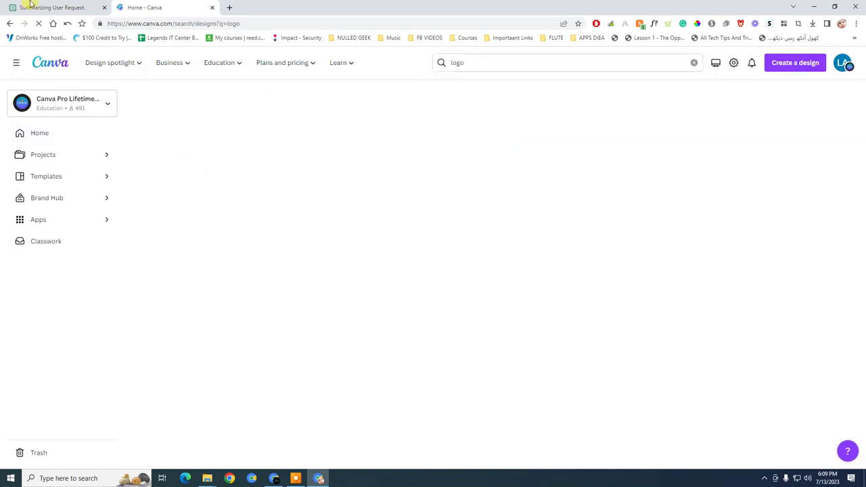
# Ask ChatGPT to write a bio for the Kutubistan Facebook page
pyautogui.click(30, 7)
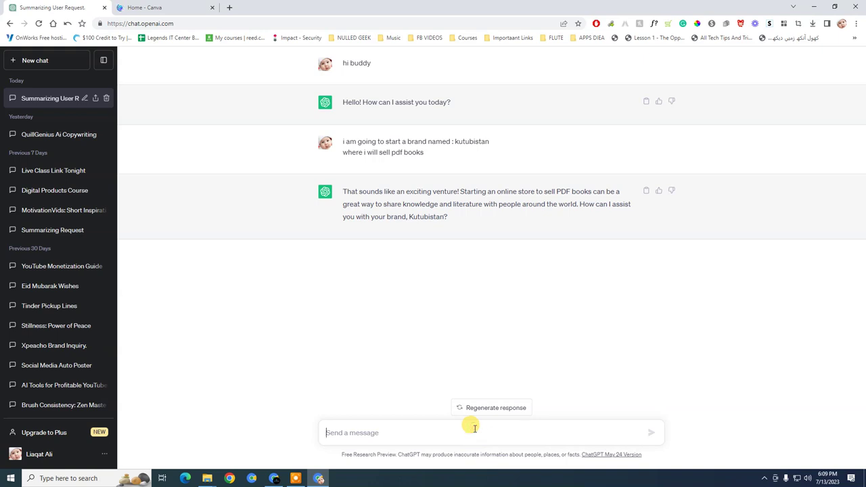
pyautogui.write('p')
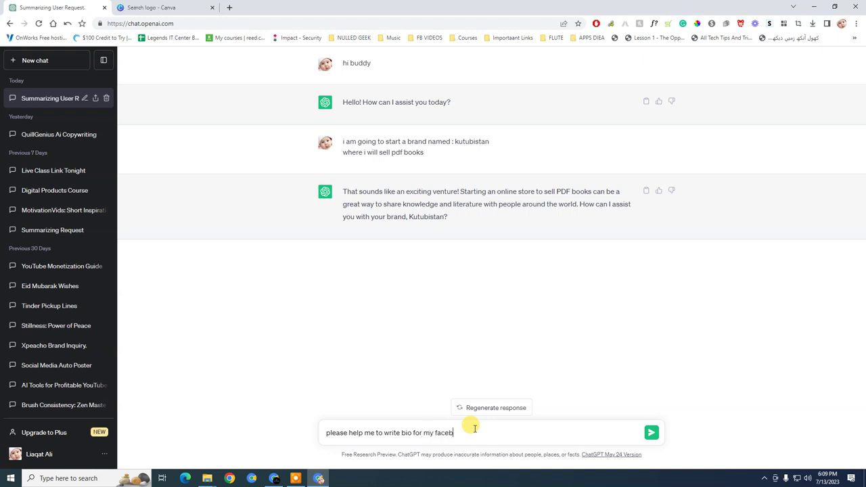
pyautogui.press('Return')
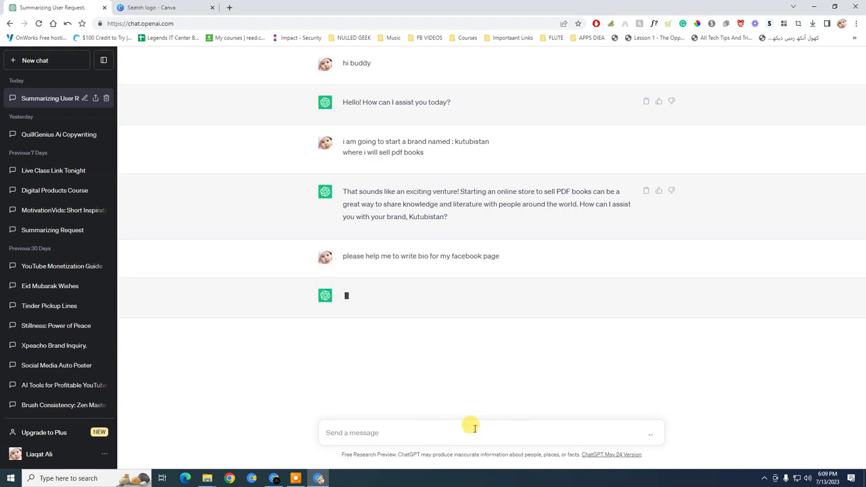
# Switch Canva's logo results to templates and check ChatGPT's bio in progress
pyautogui.click(196, 6)
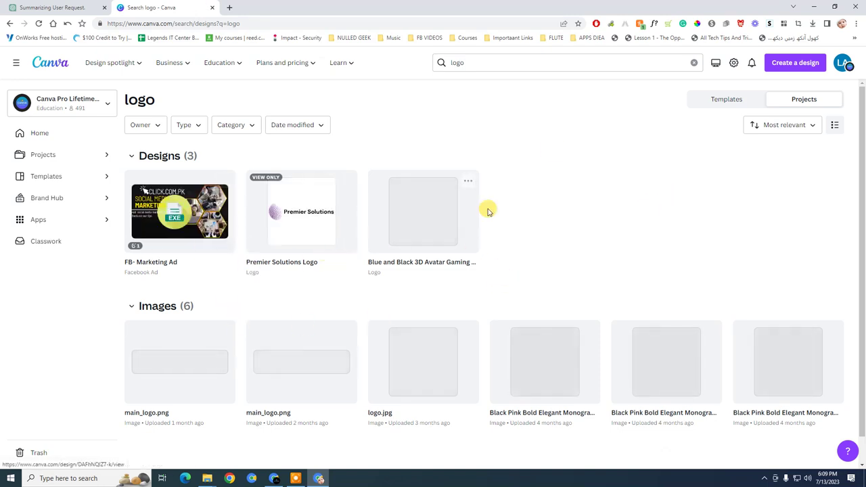
pyautogui.click(735, 101)
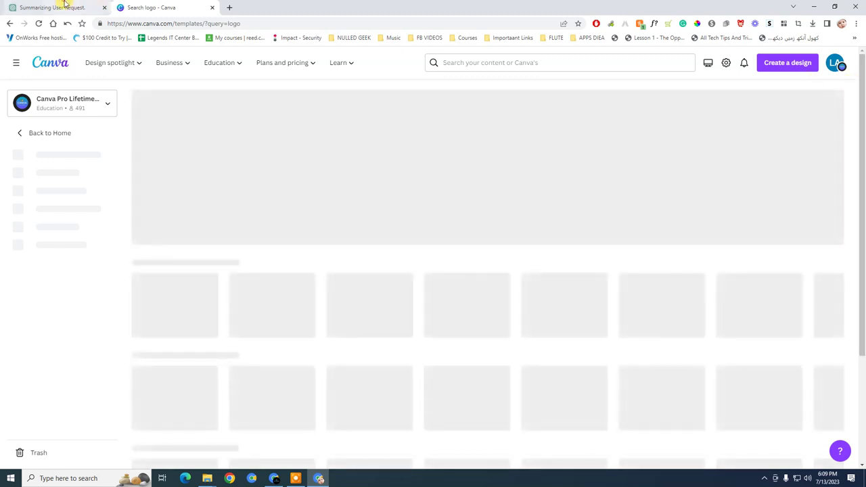
pyautogui.click(64, 7)
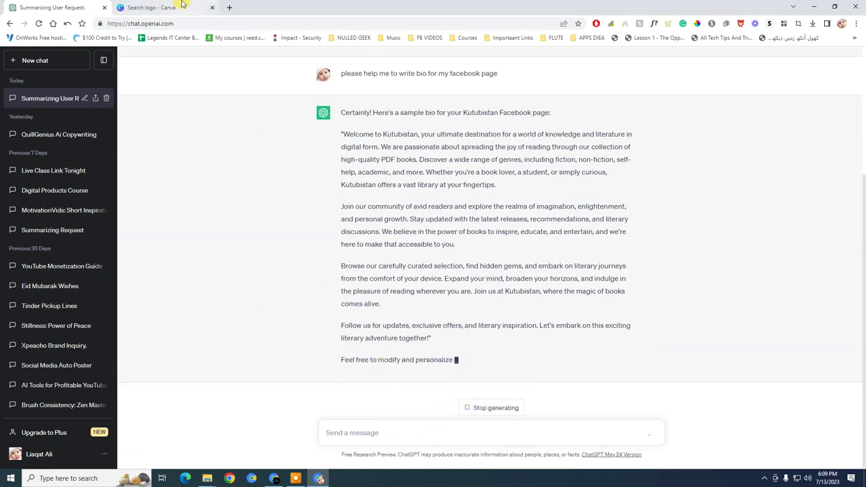
# Ask ChatGPT to make the Kutubistan bio shorter
pyautogui.click(156, 7)
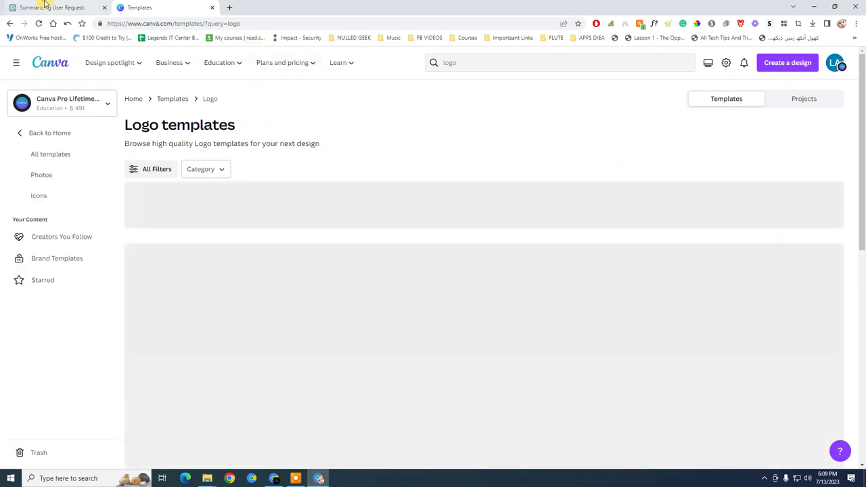
pyautogui.click(41, 7)
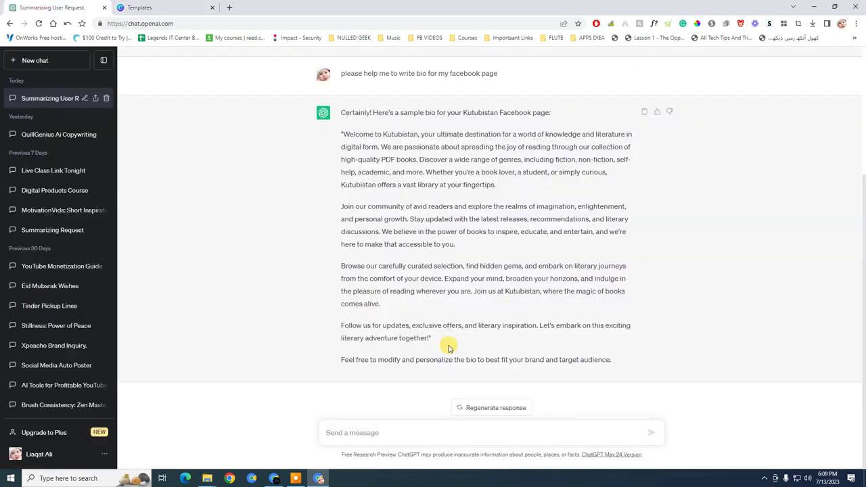
pyautogui.click(527, 441)
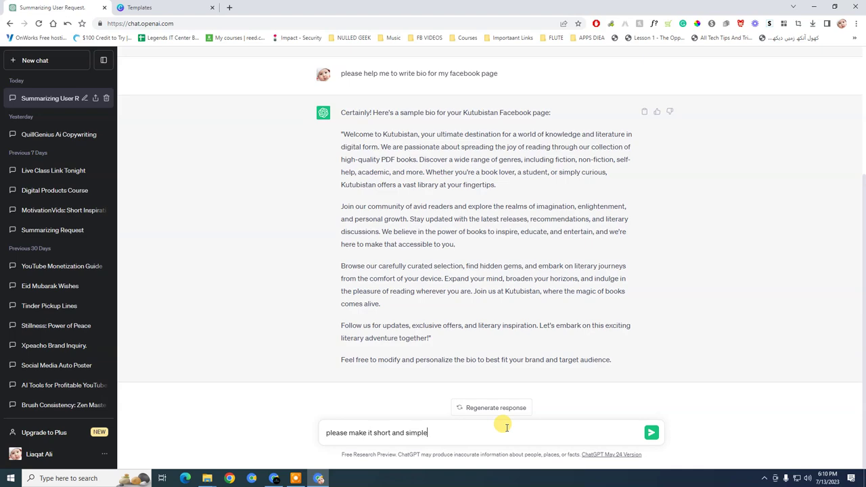
pyautogui.press('Return')
# Preview the Black White Yellow Simple Initial Name Logo template and open it for customising
pyautogui.click(169, 7)
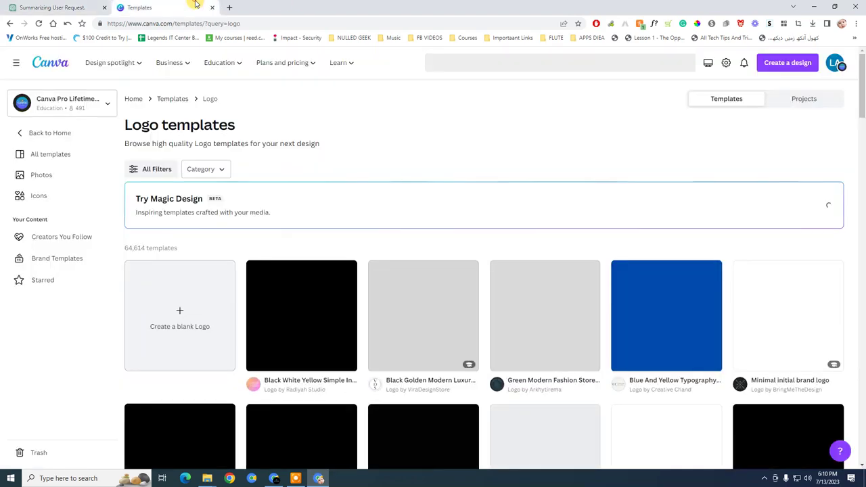
pyautogui.scroll(-3, 663, 325)
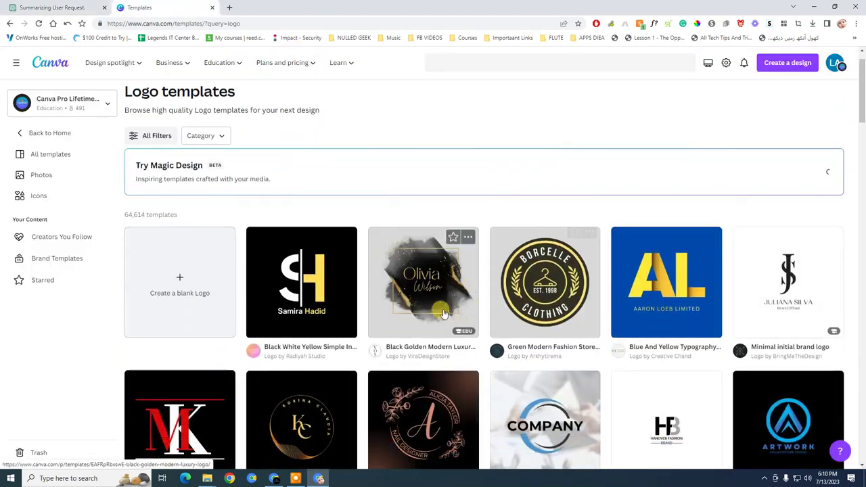
pyautogui.scroll(-2, 733, 259)
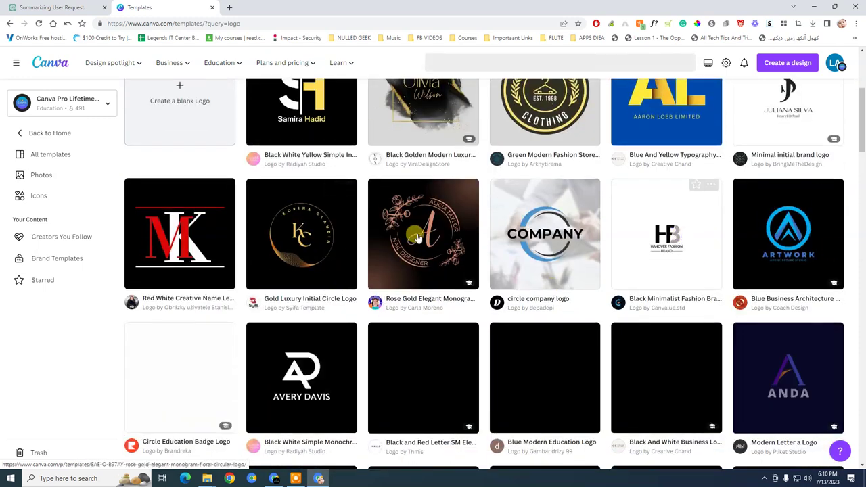
pyautogui.scroll(-1, 458, 245)
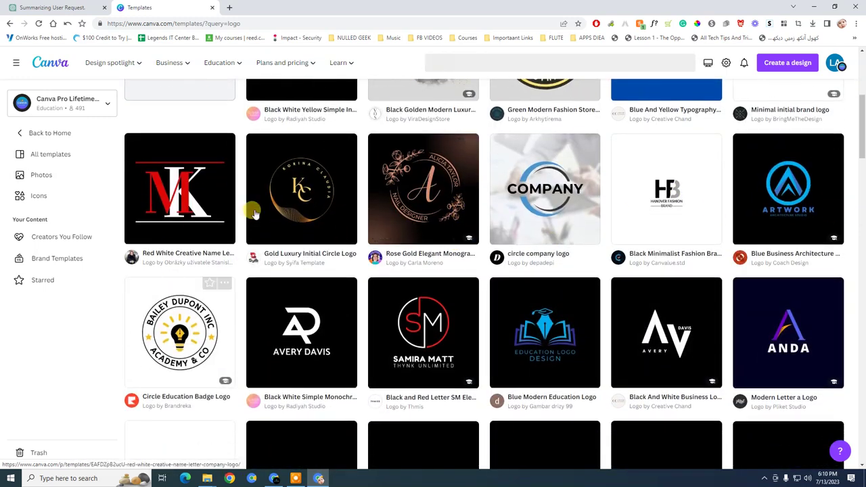
pyautogui.scroll(-1, 432, 359)
pyautogui.scroll(-2, 516, 277)
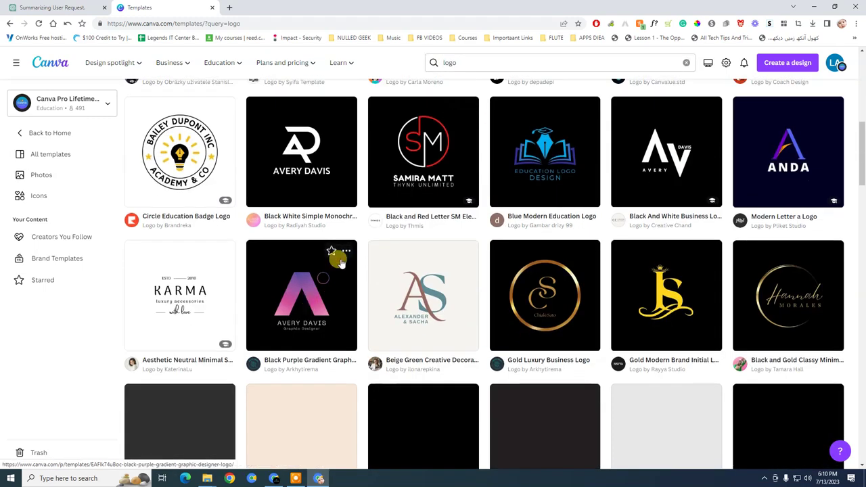
pyautogui.scroll(5, 284, 298)
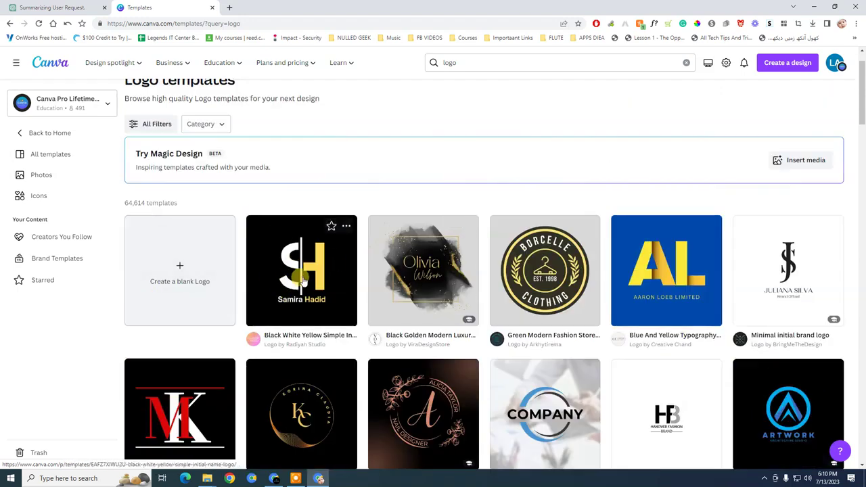
pyautogui.click(302, 273)
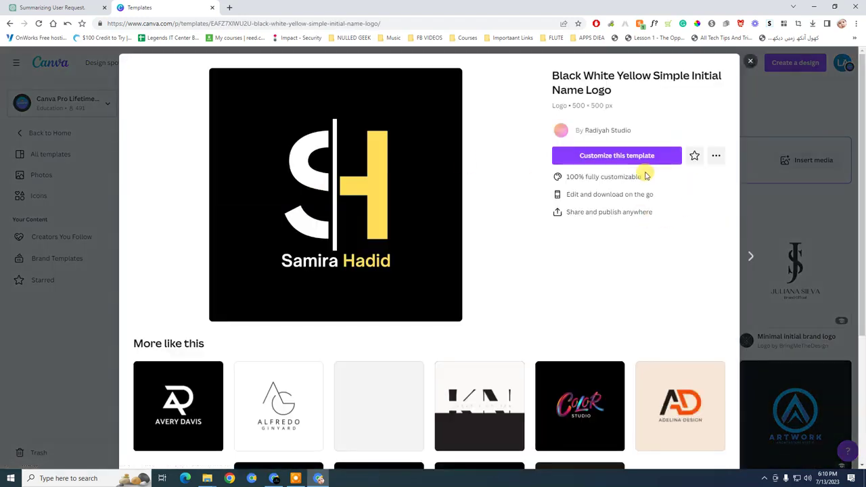
pyautogui.click(619, 155)
# Ask ChatGPT to replace the word 'oasis' in the Kutubistan bio
pyautogui.click(31, 8)
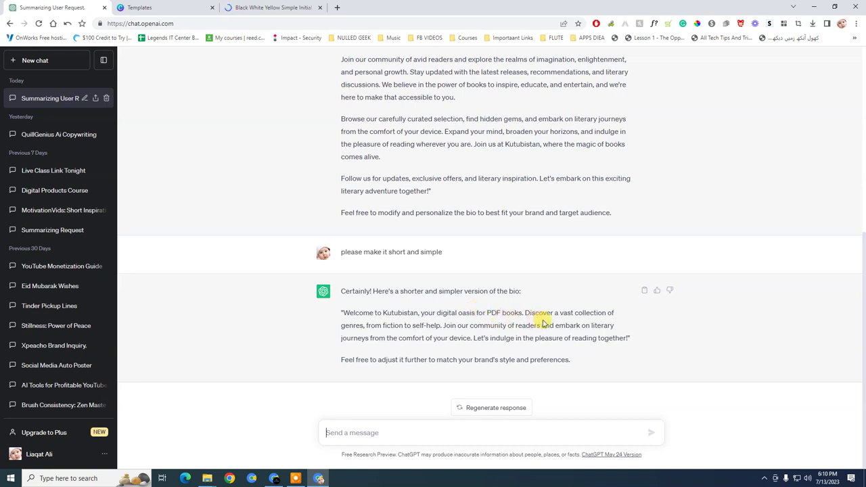
pyautogui.doubleClick(467, 314)
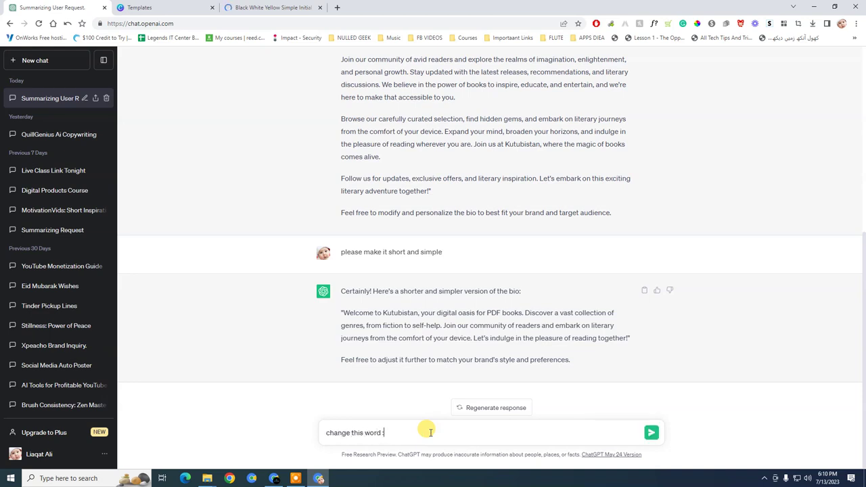
pyautogui.press('Return')
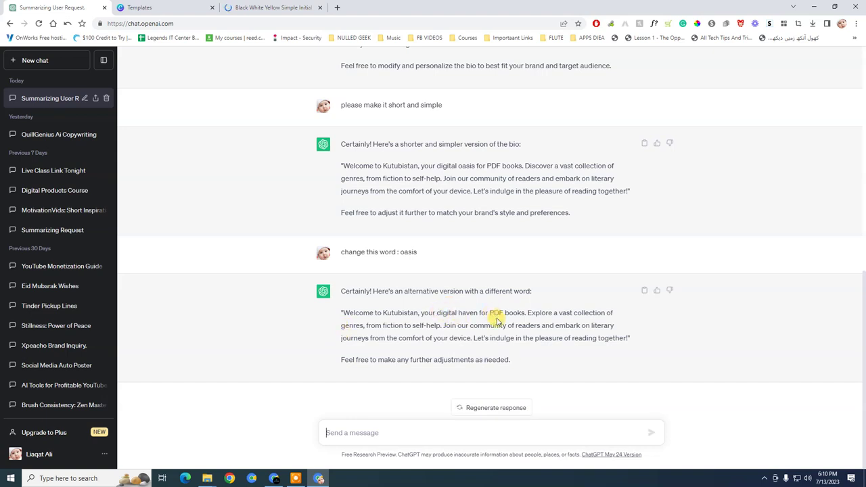
# Check the loading Canva design and Page setup, then select ChatGPT's revised 'digital haven' bio paragraph
pyautogui.click(274, 8)
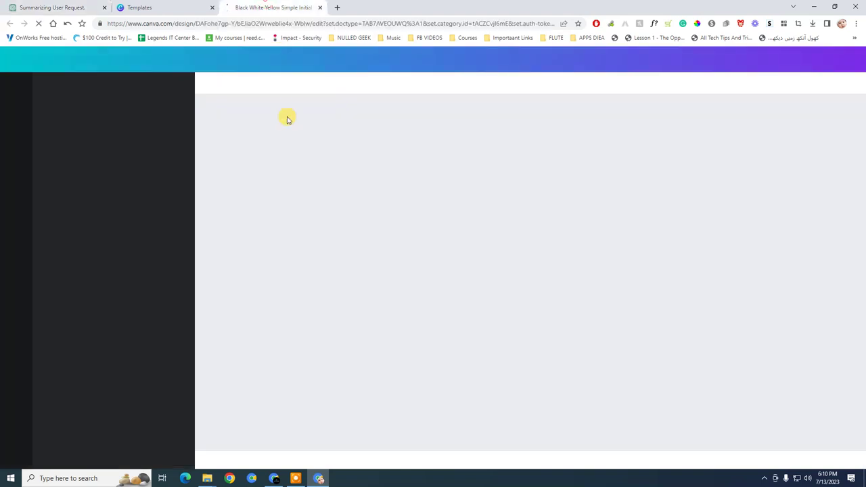
pyautogui.click(155, 8)
pyautogui.click(274, 8)
pyautogui.click(276, 479)
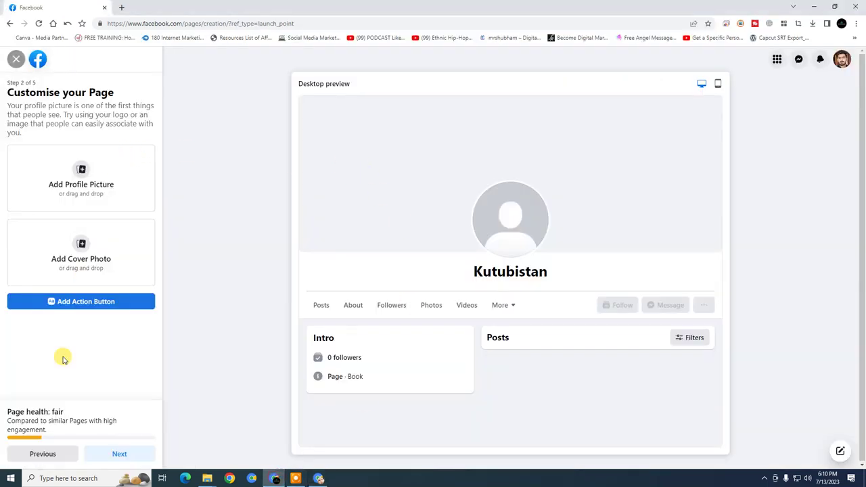
pyautogui.click(31, 454)
pyautogui.click(30, 451)
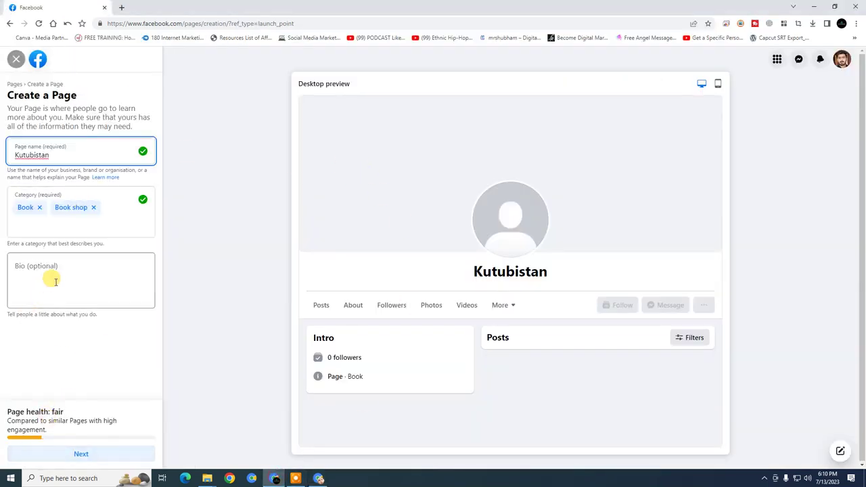
pyautogui.click(318, 479)
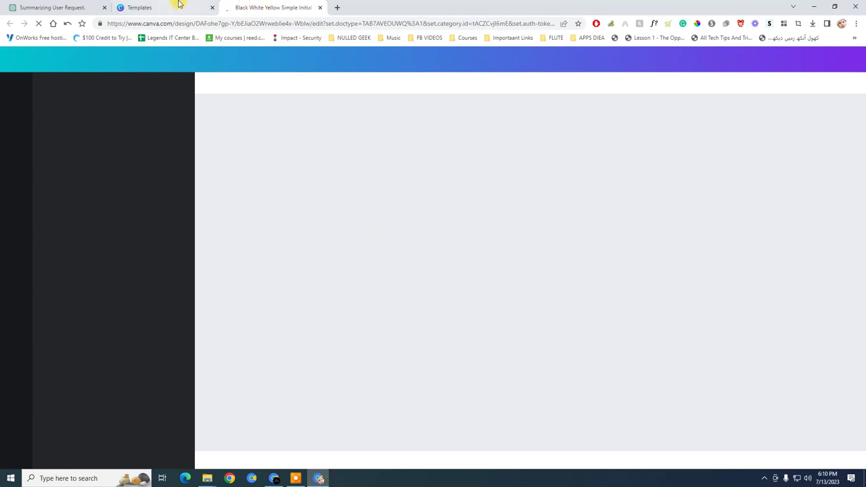
pyautogui.click(179, 6)
pyautogui.click(58, 7)
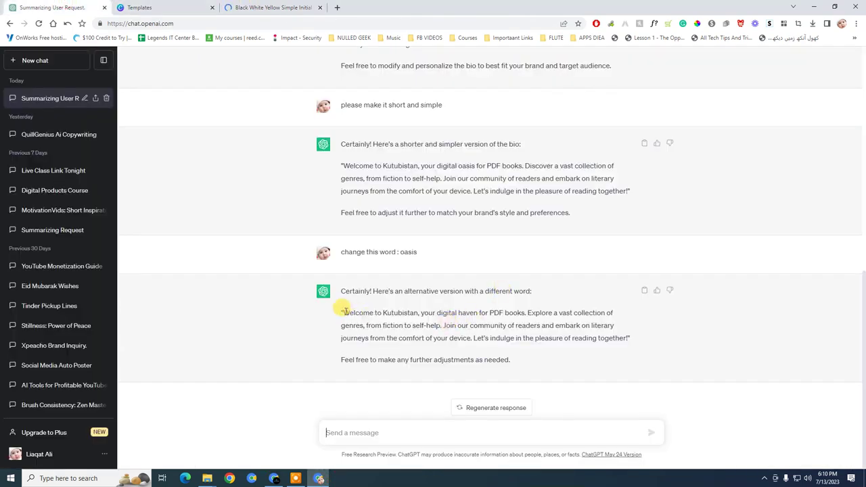
pyautogui.moveTo(386, 316); pyautogui.dragTo(630, 338)
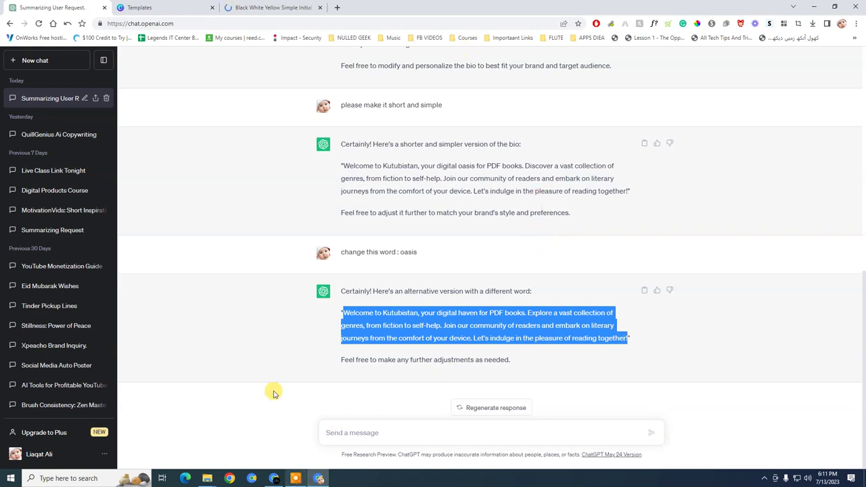
# Enter the Page bio 'Welcome to Kutubistan, your digital haven for PDF books.', removing the remaining sentences
pyautogui.click(274, 478)
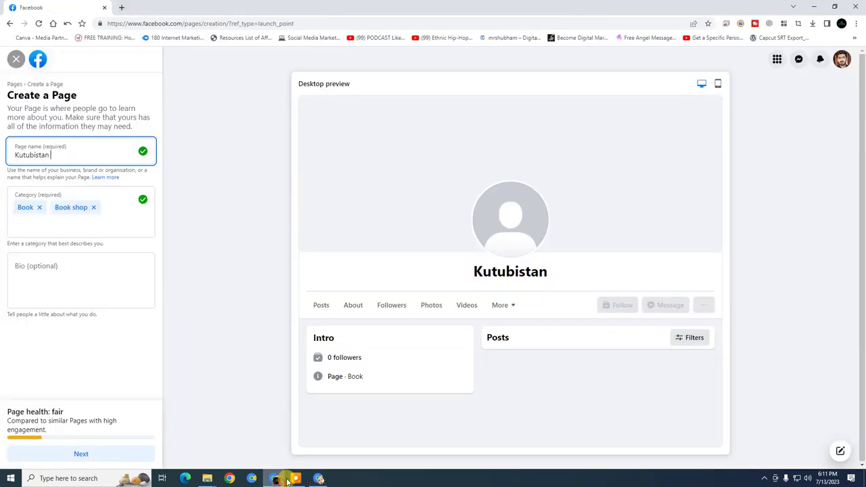
pyautogui.click(65, 267)
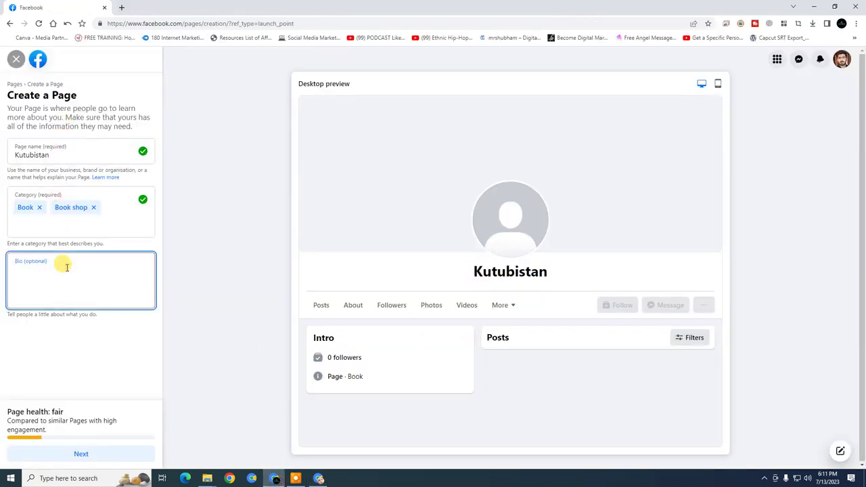
pyautogui.write('Welcome to Kutubistan, your digital haven for PDF books. Explore a vast collection of genres, from fi')
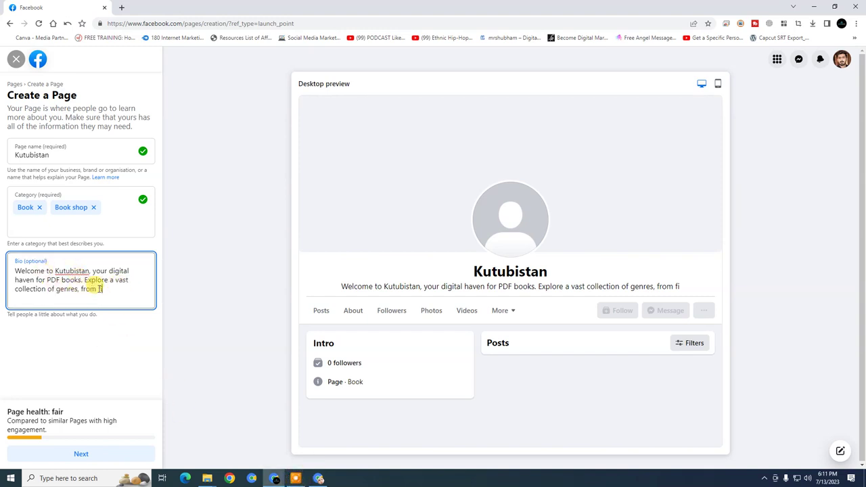
pyautogui.moveTo(84, 280); pyautogui.dragTo(223, 342)
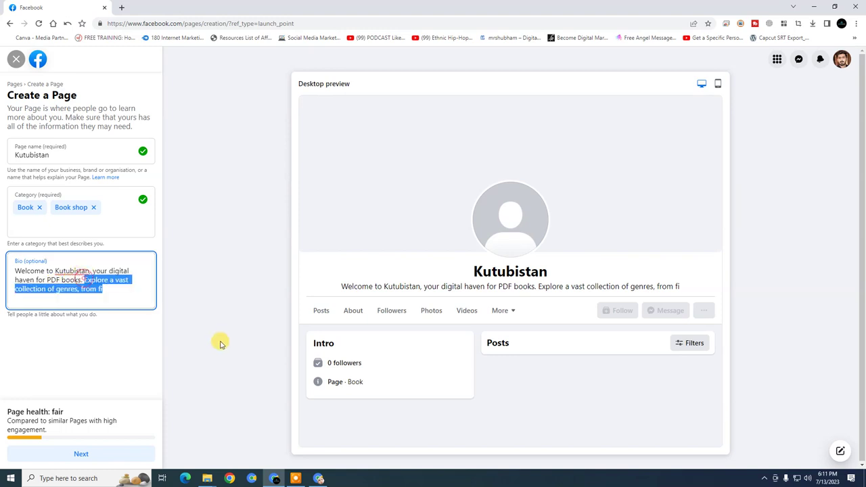
pyautogui.press('BackSpace')
pyautogui.click(122, 335)
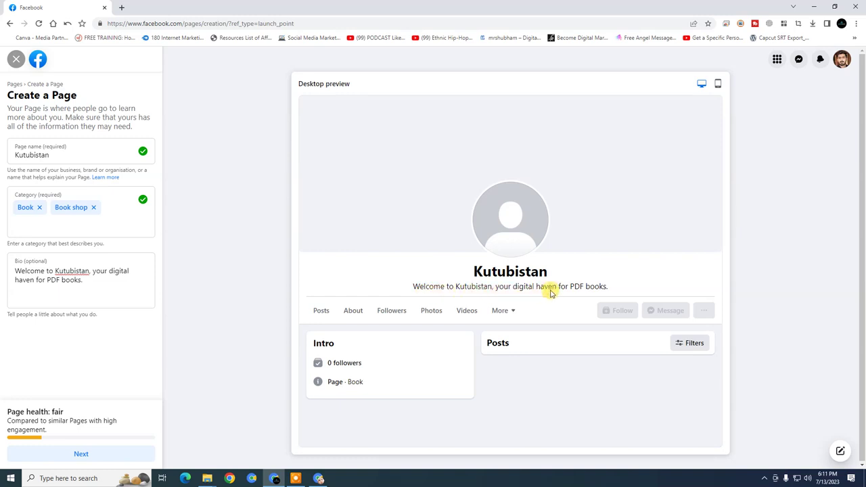
# Continue the Page setup to step 2, Customise your Page
pyautogui.click(87, 453)
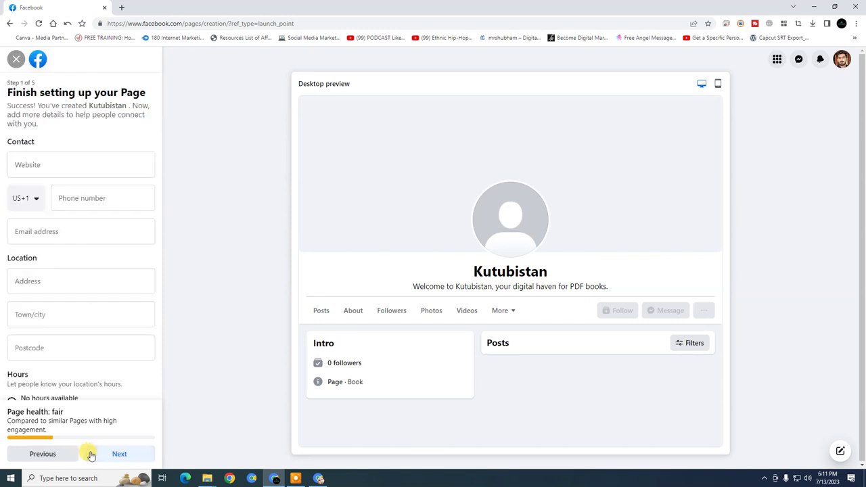
pyautogui.click(92, 454)
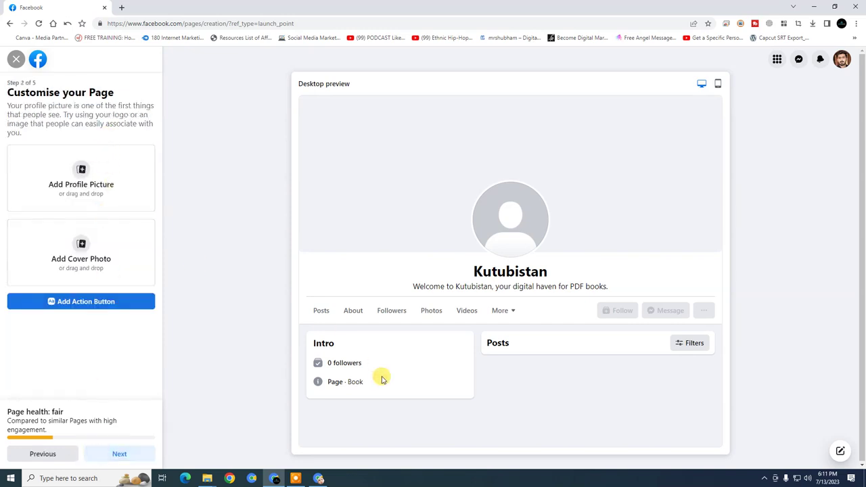
pyautogui.click(321, 479)
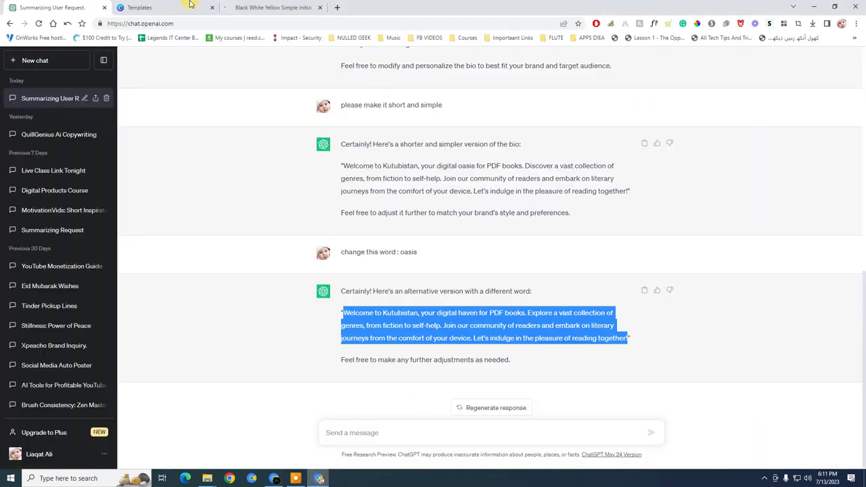
# Delete the SH initials graphic from the Black White Yellow Simple Initial Name Logo design
pyautogui.click(268, 7)
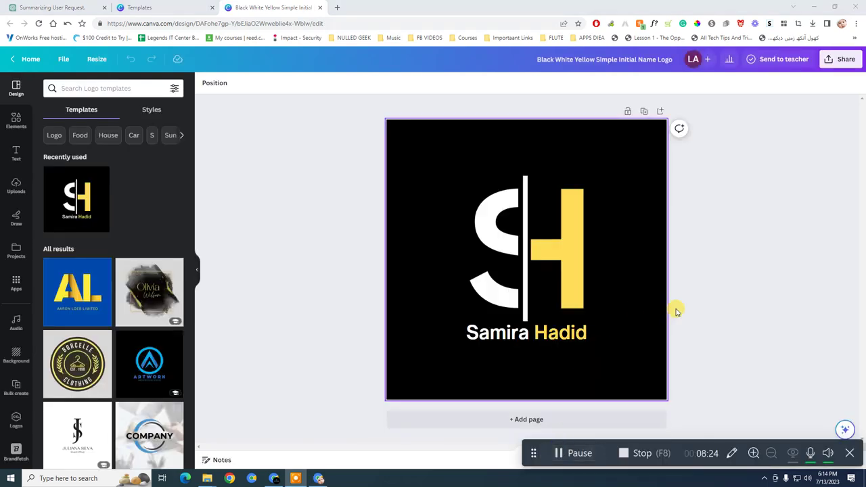
pyautogui.click(732, 277)
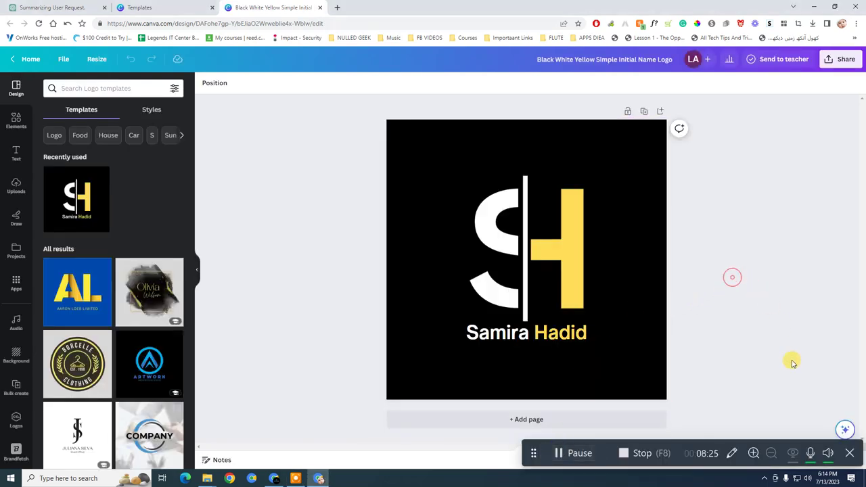
pyautogui.click(855, 456)
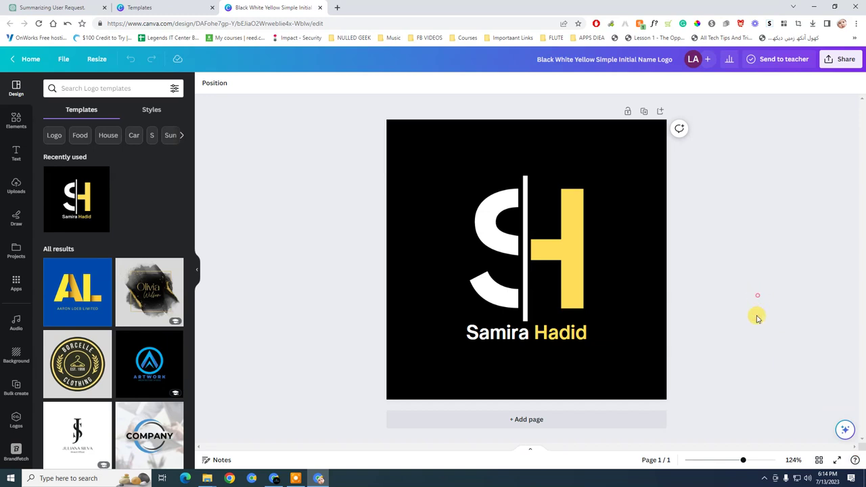
pyautogui.click(555, 240)
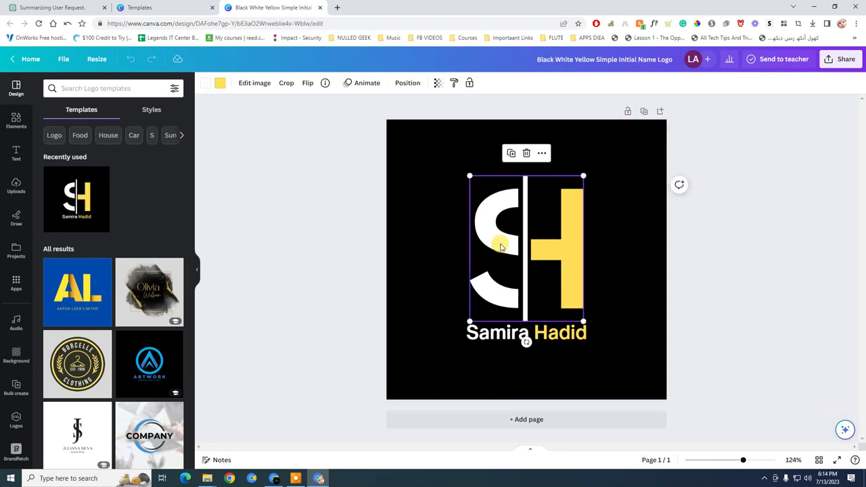
pyautogui.press('Delete')
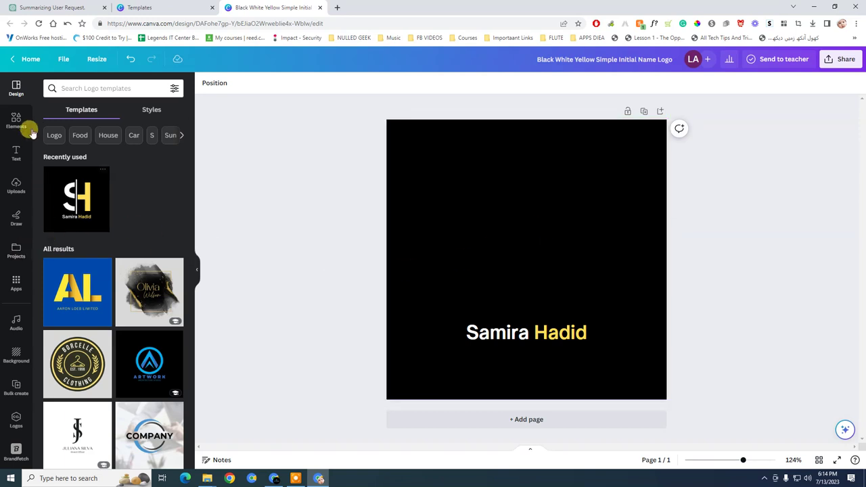
# Search Canva Elements for 'books' and filter the results to graphics
pyautogui.click(24, 118)
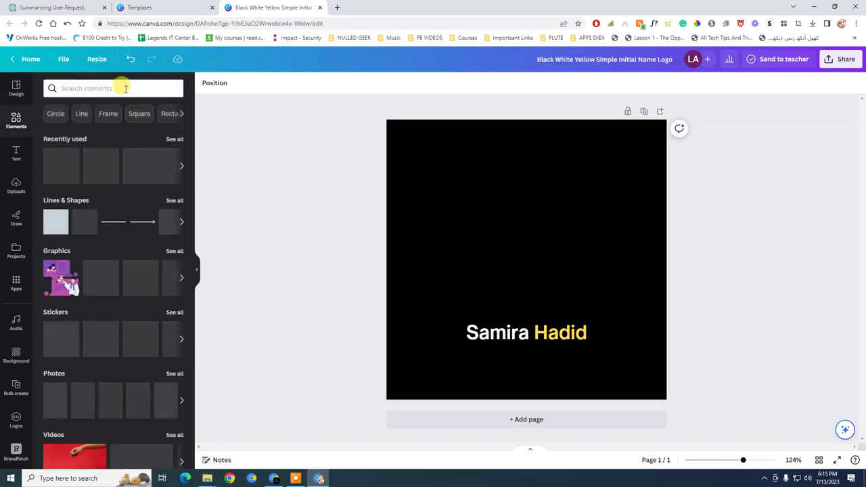
pyautogui.click(125, 89)
pyautogui.write('books')
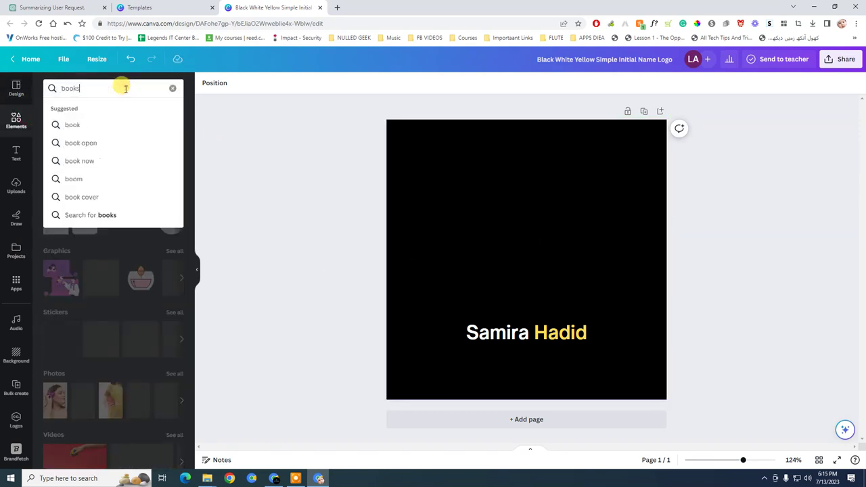
pyautogui.press('Return')
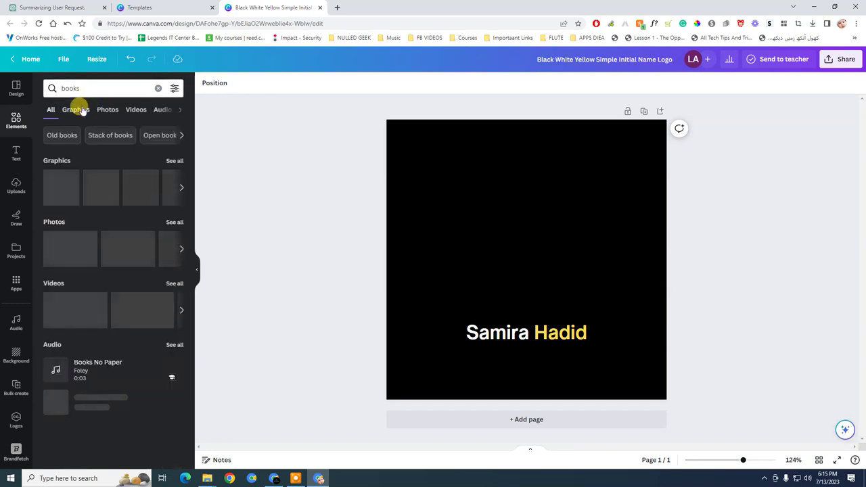
pyautogui.click(76, 110)
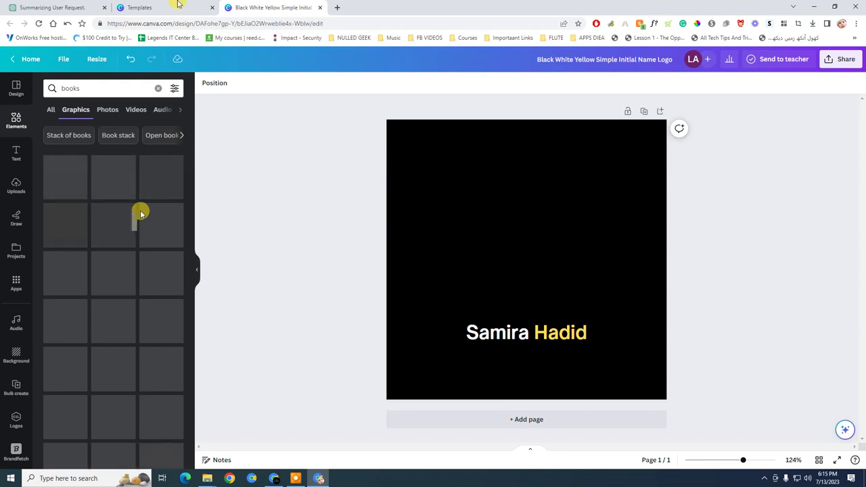
pyautogui.click(59, 7)
pyautogui.click(139, 8)
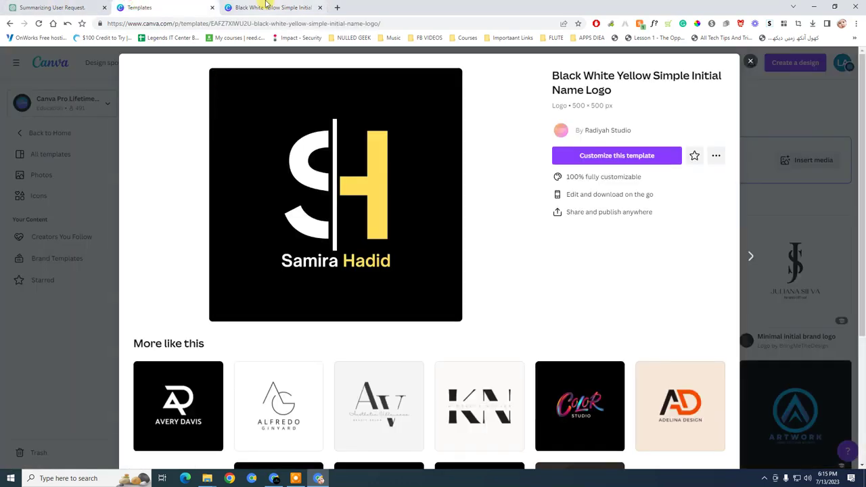
pyautogui.click(270, 8)
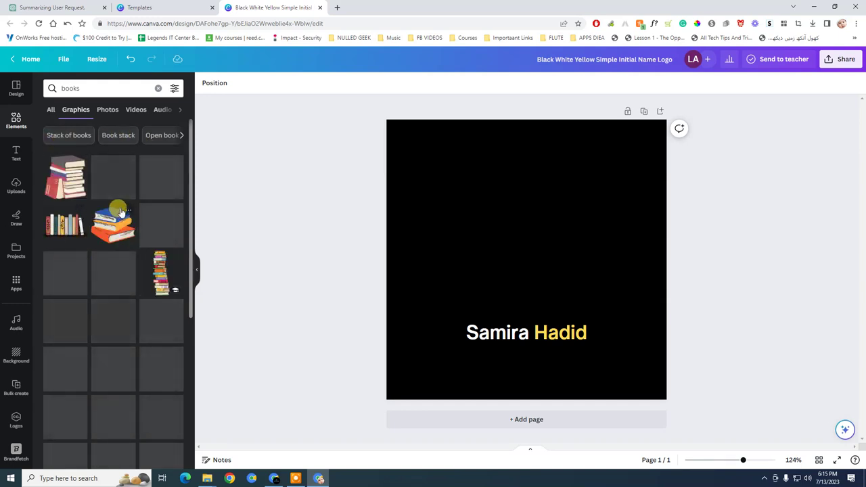
# Refine the search to 'books pdf' and add the colourful bookshelf graphic to the logo
pyautogui.click(95, 88)
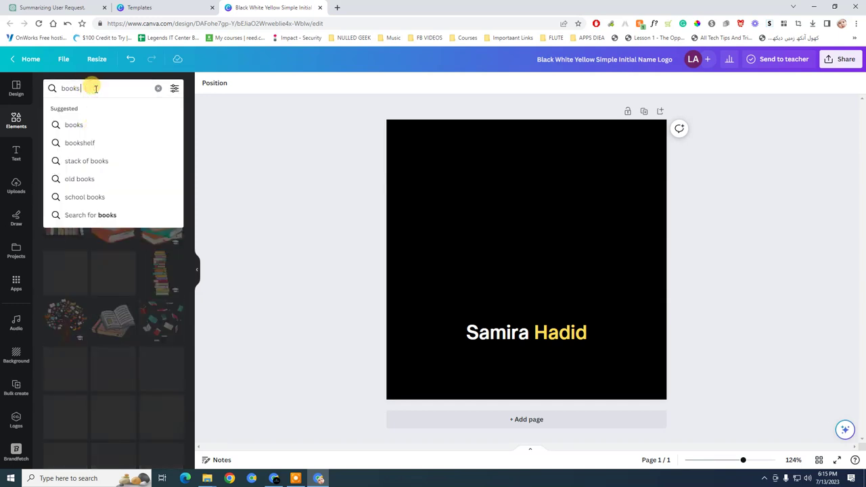
pyautogui.write('pdf')
pyautogui.press('Return')
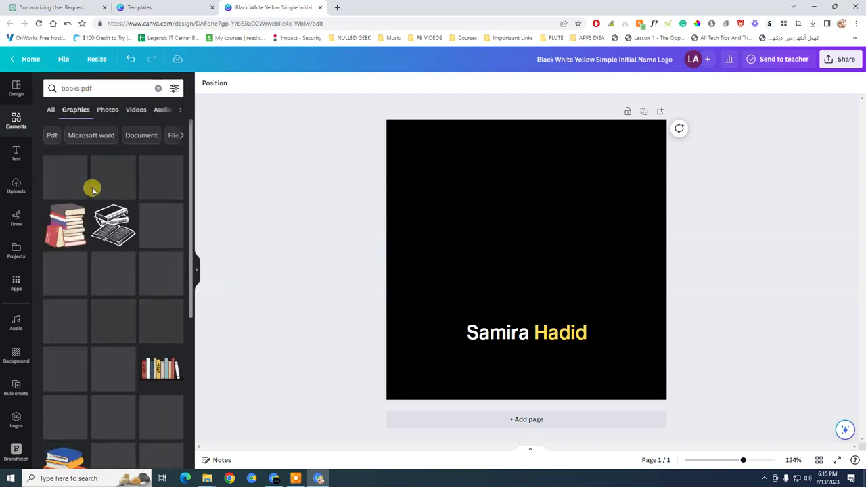
pyautogui.scroll(-2, 92, 193)
pyautogui.scroll(-2, 94, 203)
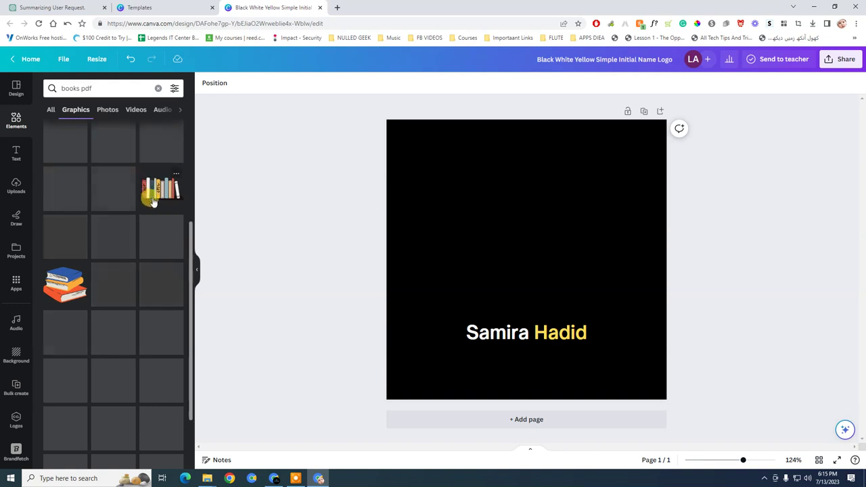
pyautogui.scroll(3, 157, 192)
pyautogui.scroll(-2, 155, 189)
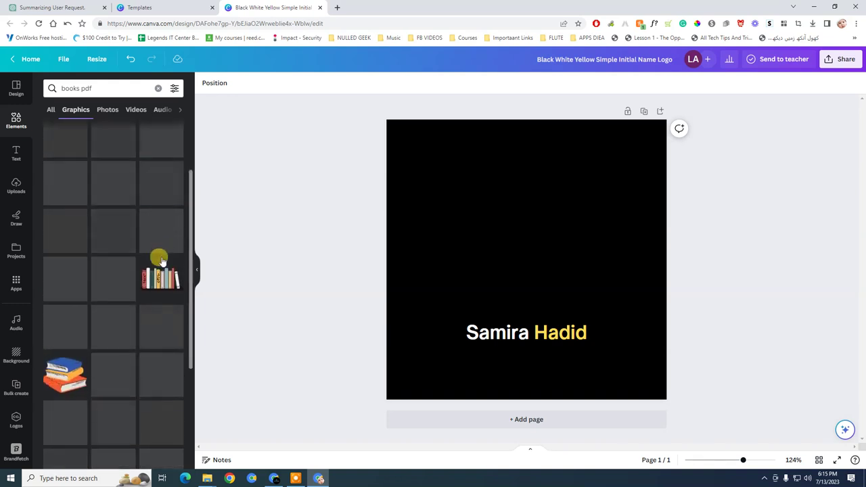
pyautogui.click(158, 264)
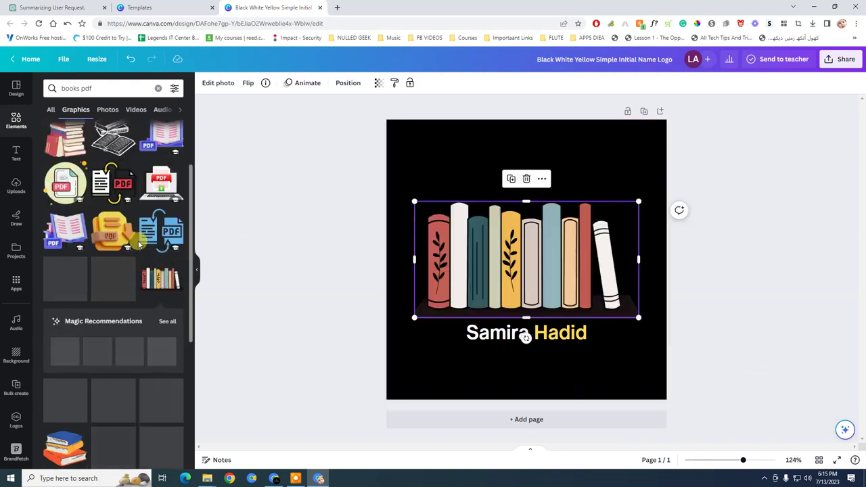
pyautogui.scroll(2, 94, 244)
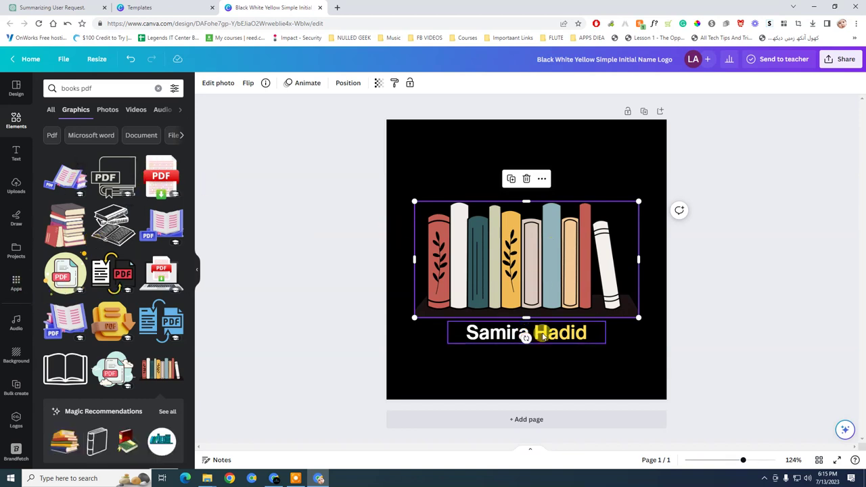
# Clear the two-word name text under the bookshelf and type KUTUBISTAN in its place
pyautogui.doubleClick(487, 331)
pyautogui.moveTo(598, 336); pyautogui.dragTo(534, 330)
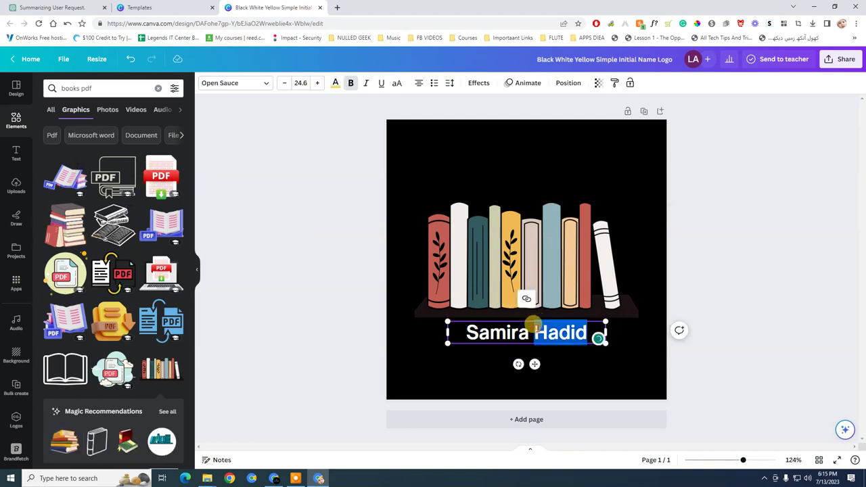
pyautogui.press('Left')
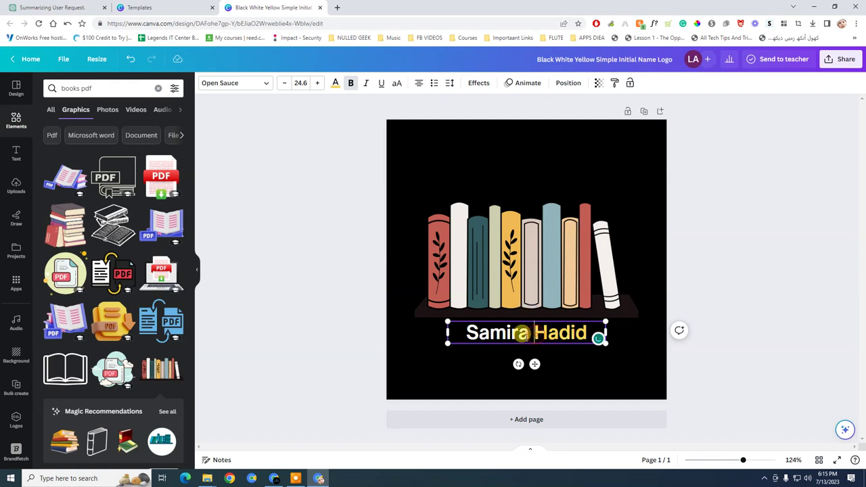
pyautogui.press('BackSpace')
pyautogui.press('BackSpace')
pyautogui.press('BackSpace')
pyautogui.press('BackSpace')
pyautogui.press('BackSpace')
pyautogui.press('BackSpace')
pyautogui.press('BackSpace')
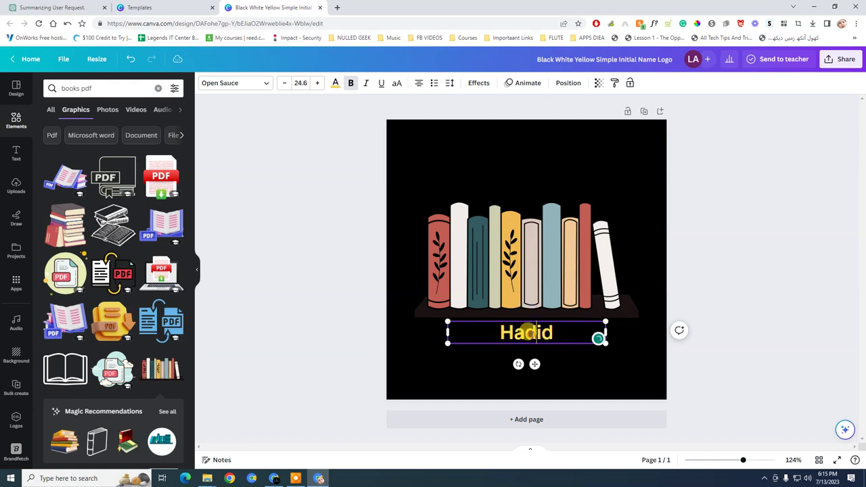
pyautogui.doubleClick(528, 331)
pyautogui.write('KUTU')
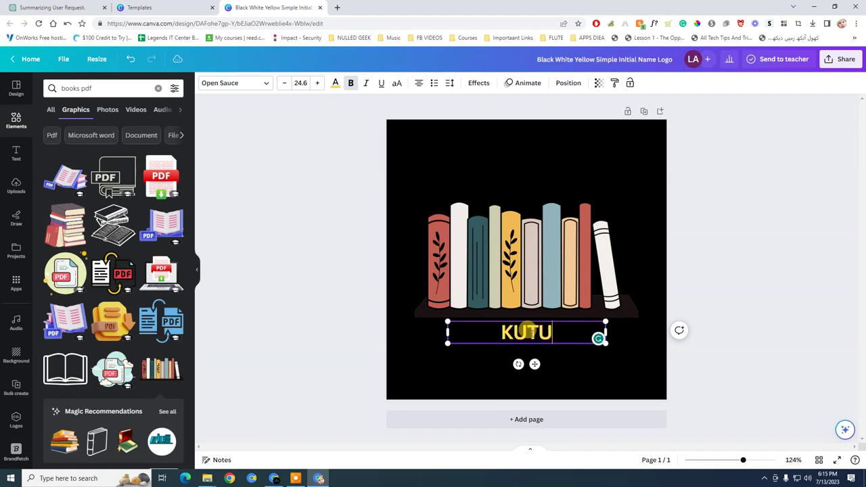
pyautogui.write('BISTAN')
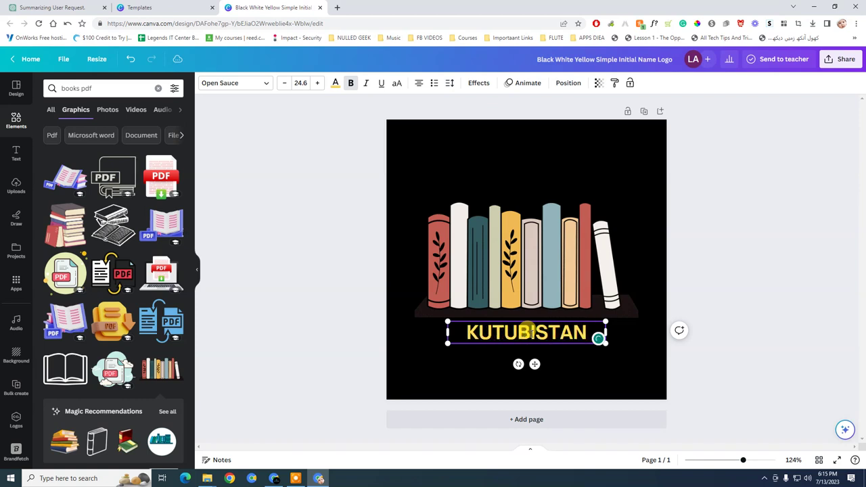
# Enlarge the KUTUBISTAN title three font steps and widen it to fit one line
pyautogui.doubleClick(531, 332)
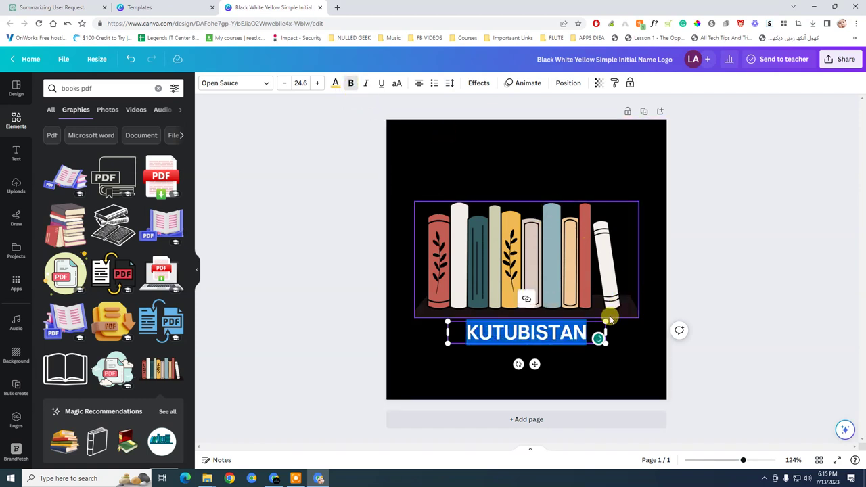
pyautogui.click(318, 83)
pyautogui.click(318, 83)
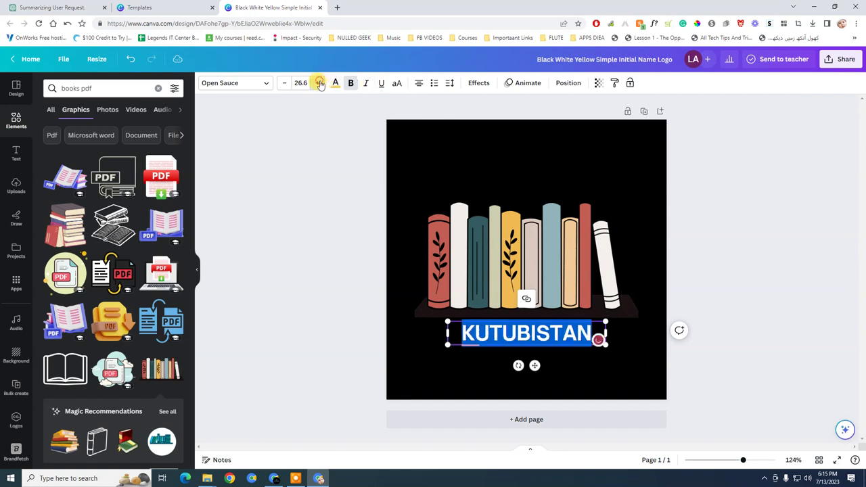
pyautogui.click(318, 82)
pyautogui.click(319, 82)
pyautogui.click(318, 83)
pyautogui.click(318, 83)
pyautogui.click(319, 83)
pyautogui.click(319, 82)
pyautogui.click(319, 83)
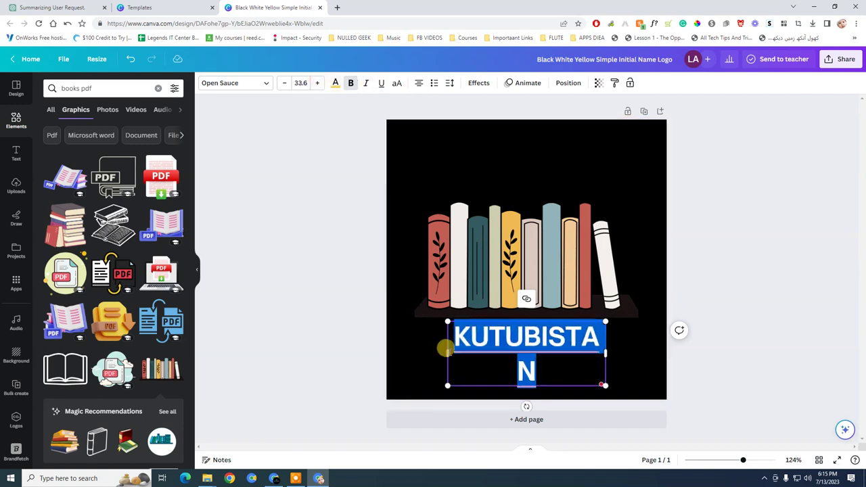
pyautogui.moveTo(443, 348); pyautogui.dragTo(411, 350)
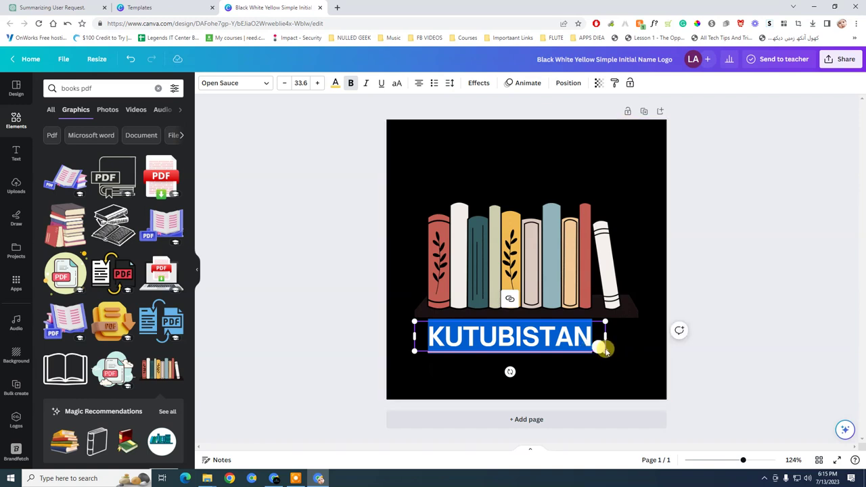
pyautogui.moveTo(607, 351); pyautogui.dragTo(643, 356)
# Shrink the bookshelf graphic and bring it and the title closer together
pyautogui.click(711, 261)
pyautogui.click(588, 336)
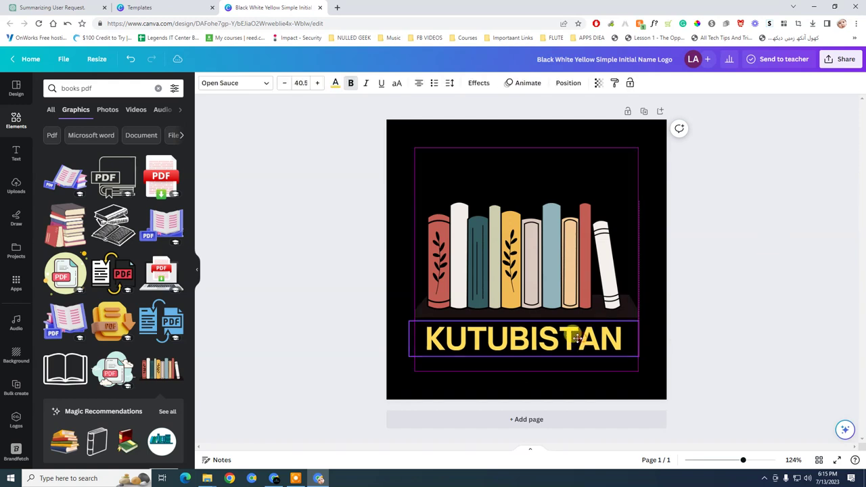
pyautogui.click(612, 233)
pyautogui.moveTo(637, 201); pyautogui.dragTo(595, 220)
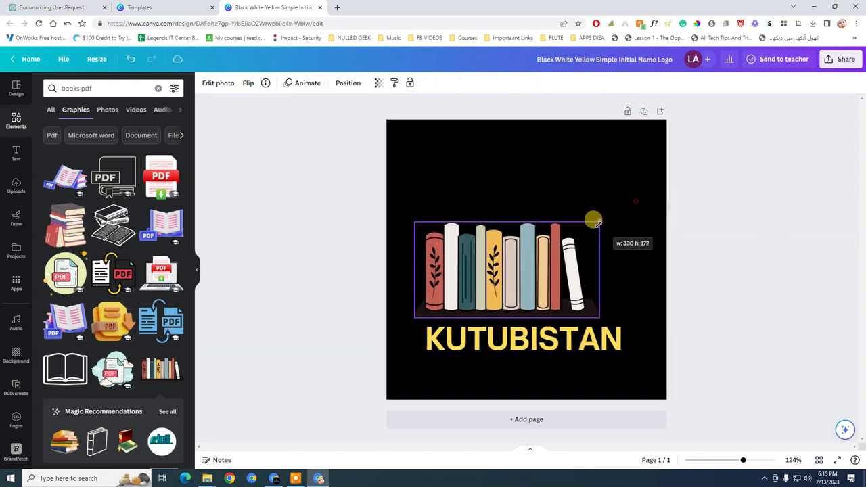
pyautogui.moveTo(498, 262); pyautogui.dragTo(525, 235)
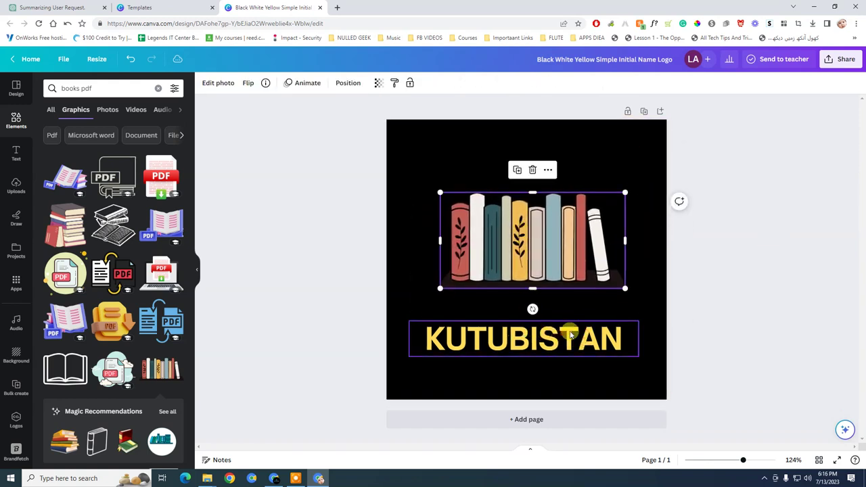
pyautogui.moveTo(570, 332); pyautogui.dragTo(574, 312)
# Centre the bookshelf and title with each other and on the black page
pyautogui.click(551, 245)
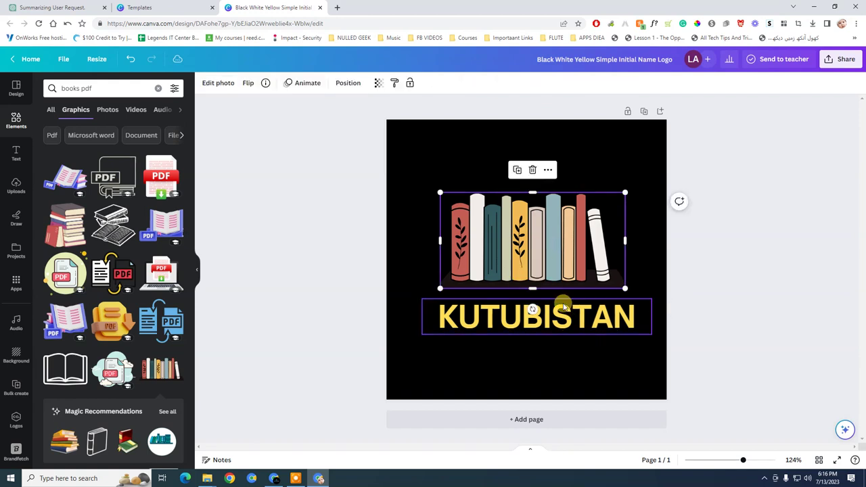
pyautogui.keyDown('shift'); pyautogui.click(558, 324); pyautogui.keyUp('shift')
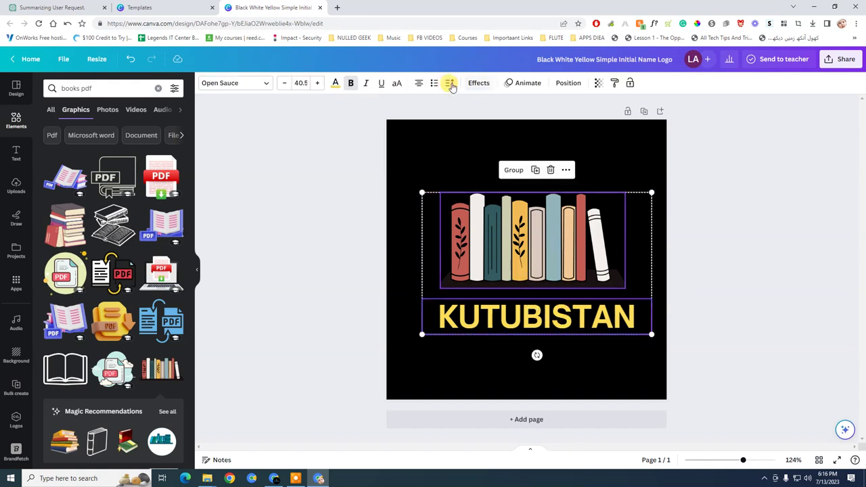
pyautogui.click(579, 83)
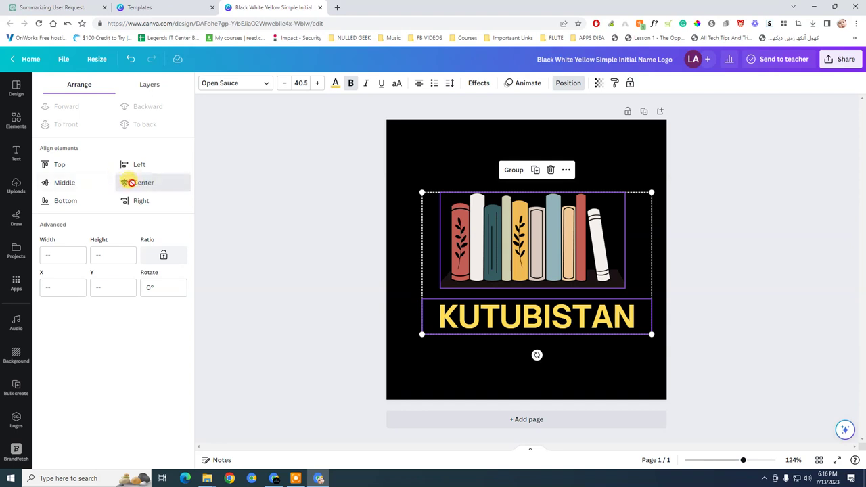
pyautogui.click(130, 182)
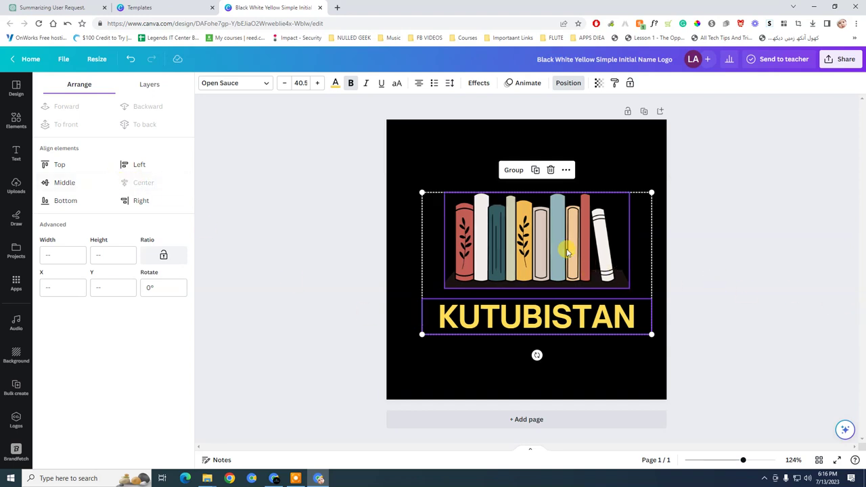
pyautogui.moveTo(566, 252); pyautogui.dragTo(547, 243)
pyautogui.click(763, 231)
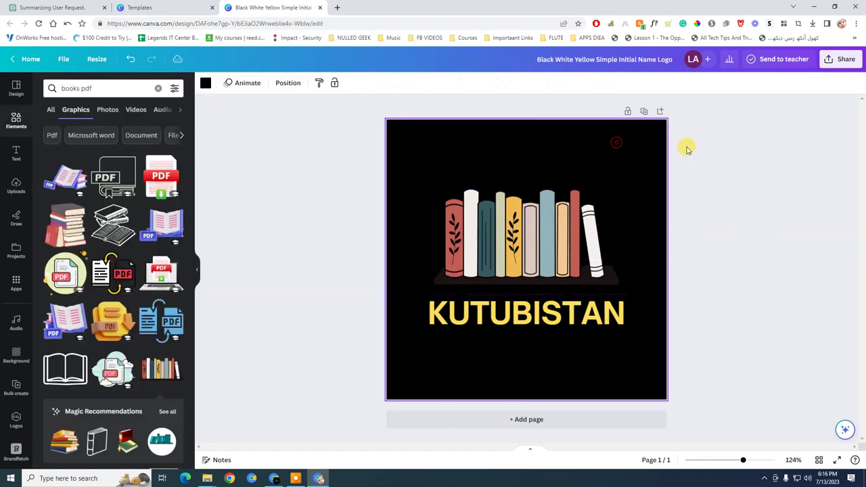
# Add the yellow open-book graphic and delete the old bookshelf graphic
pyautogui.click(851, 61)
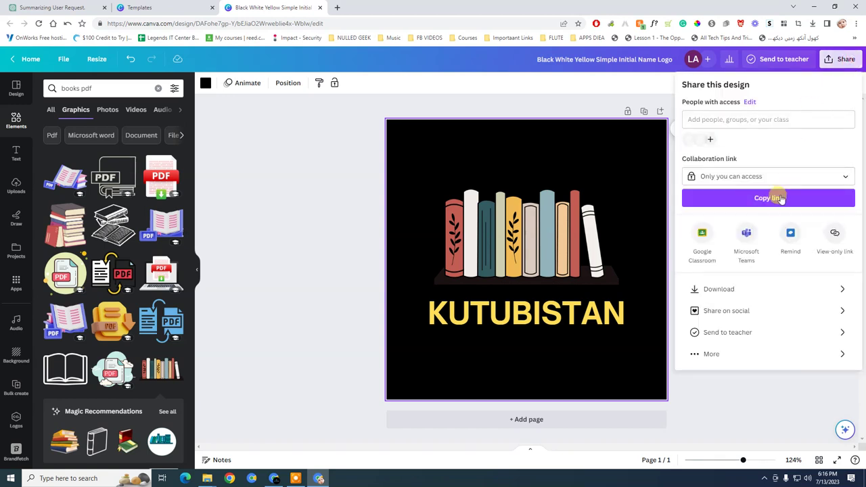
pyautogui.click(759, 291)
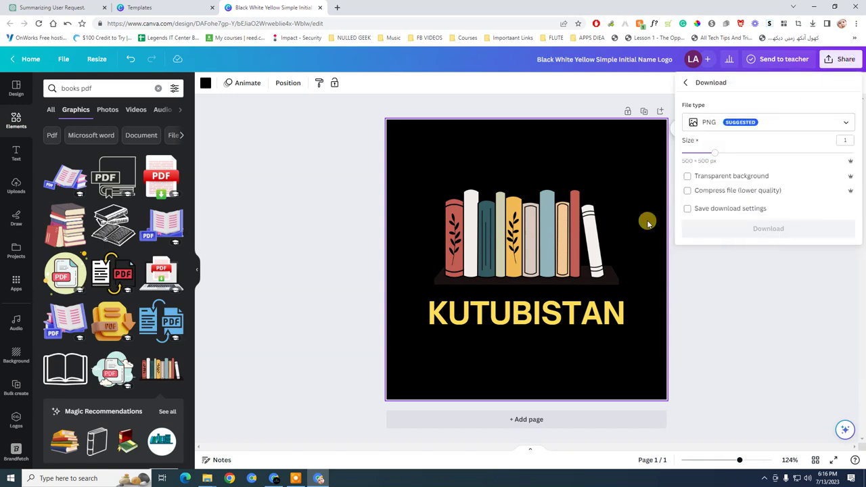
pyautogui.scroll(-3, 104, 365)
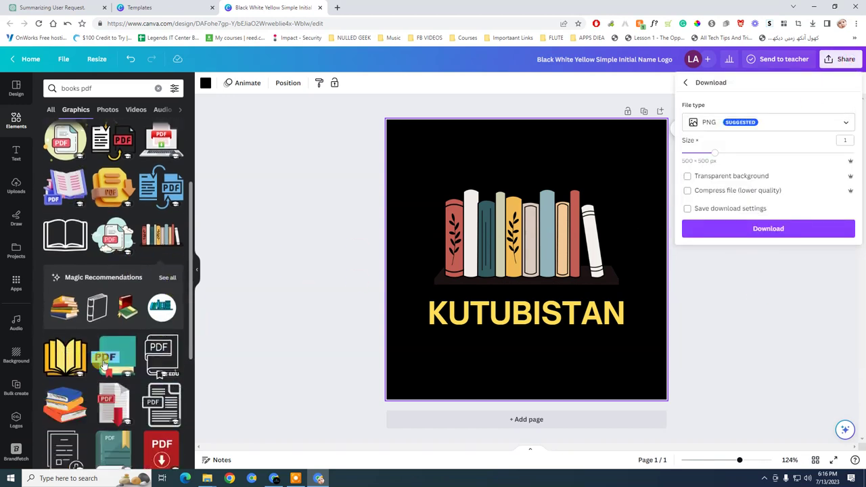
pyautogui.click(525, 268)
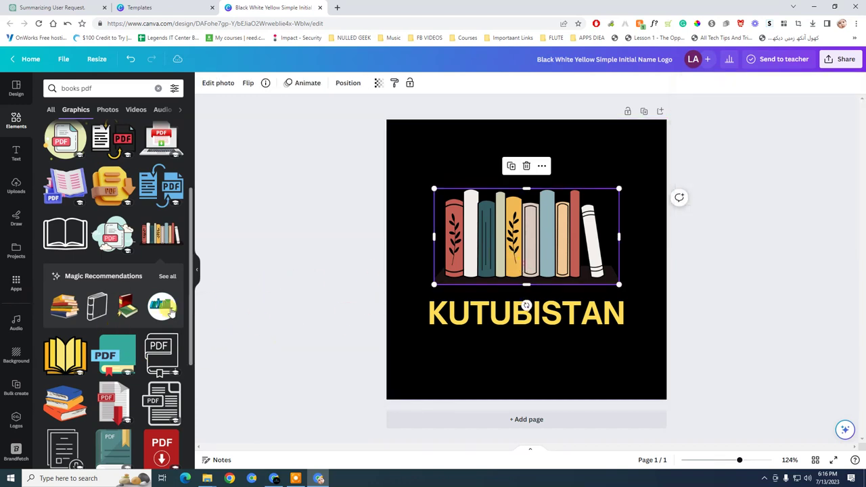
pyautogui.click(68, 356)
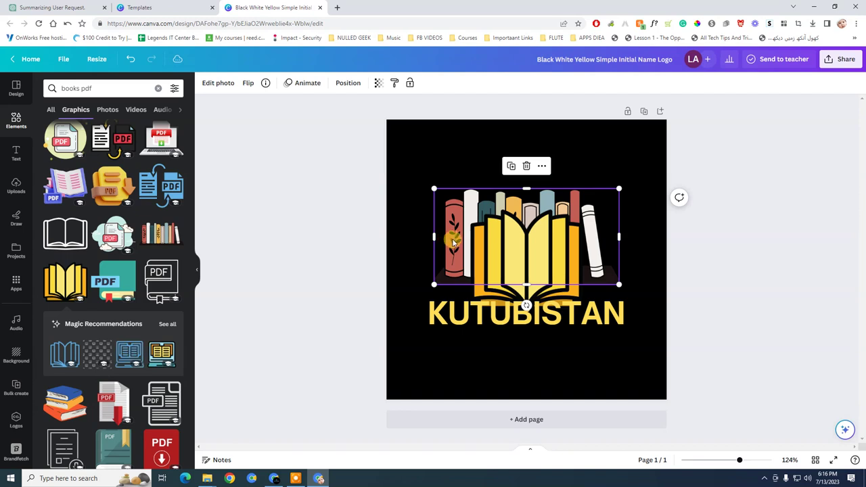
pyautogui.moveTo(452, 240); pyautogui.dragTo(430, 169)
pyautogui.click(539, 239)
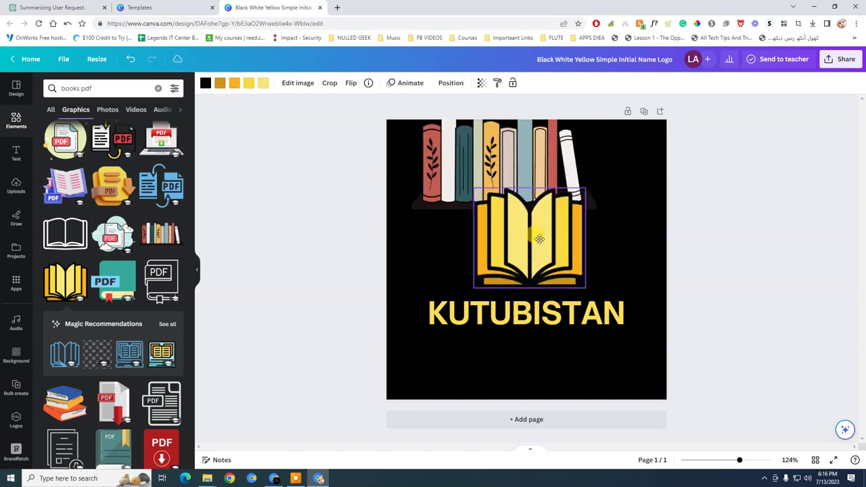
pyautogui.click(525, 136)
pyautogui.press('Delete')
# Enlarge and centre the open book above the title, and make KUTUBISTAN white
pyautogui.click(560, 250)
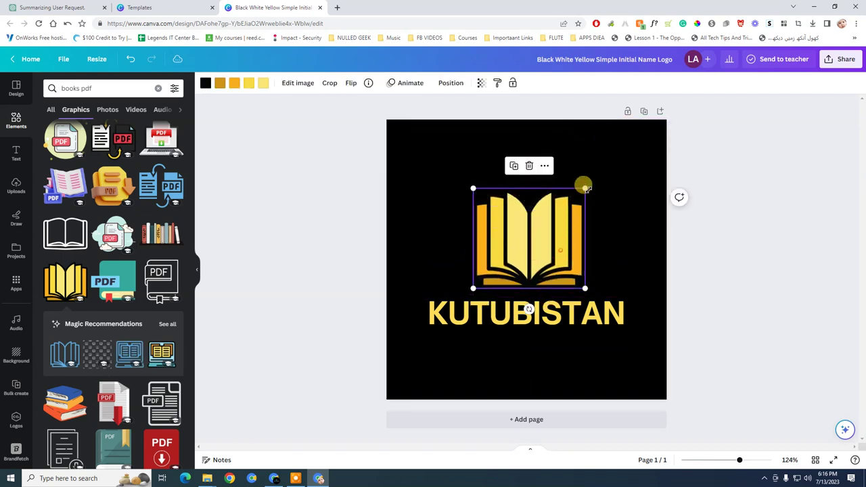
pyautogui.moveTo(585, 189); pyautogui.dragTo(619, 157)
pyautogui.moveTo(586, 214); pyautogui.dragTo(568, 214)
pyautogui.click(571, 308)
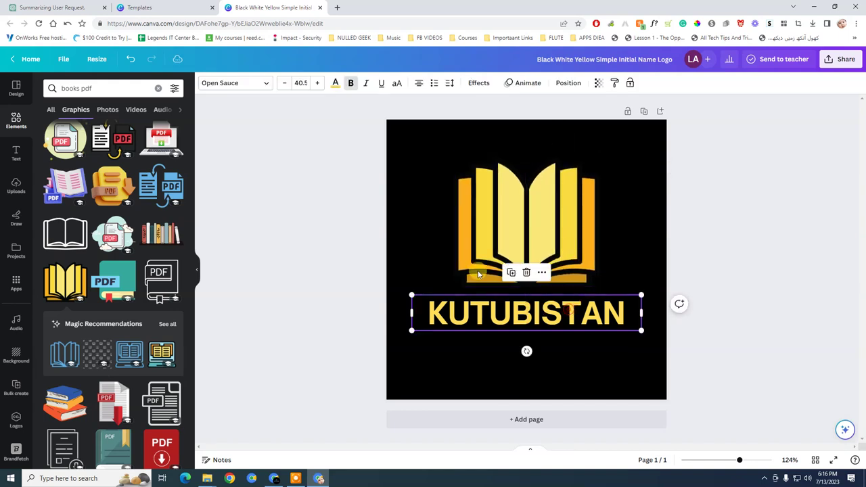
pyautogui.click(335, 83)
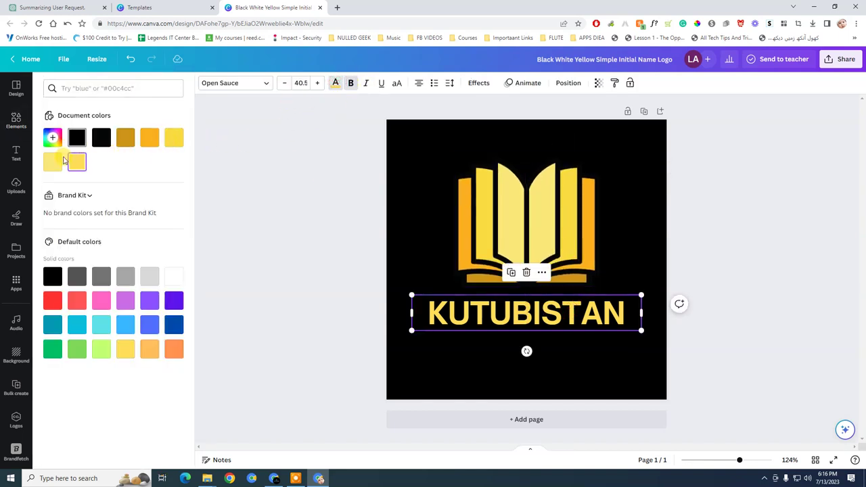
pyautogui.click(174, 276)
pyautogui.click(711, 224)
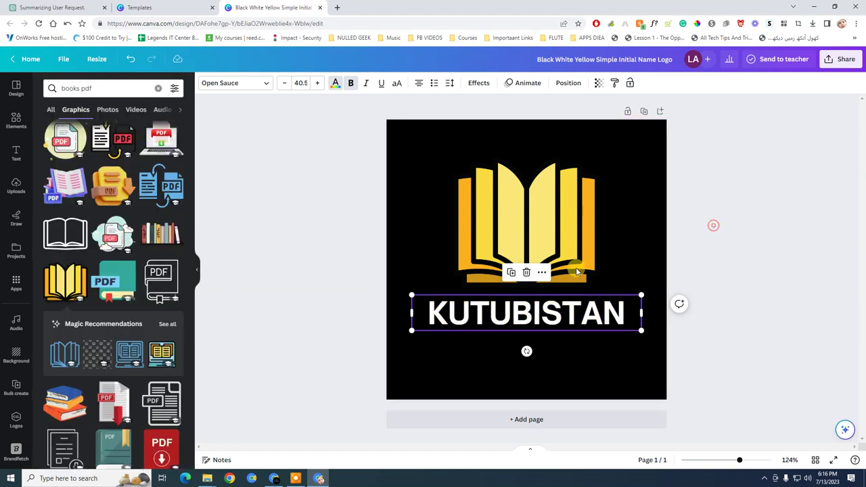
# Move the open-book graphic and KUTUBISTAN text down together
pyautogui.click(528, 277)
pyautogui.keyDown('shift'); pyautogui.click(551, 310); pyautogui.keyUp('shift')
pyautogui.moveTo(549, 230); pyautogui.dragTo(548, 250)
pyautogui.click(763, 209)
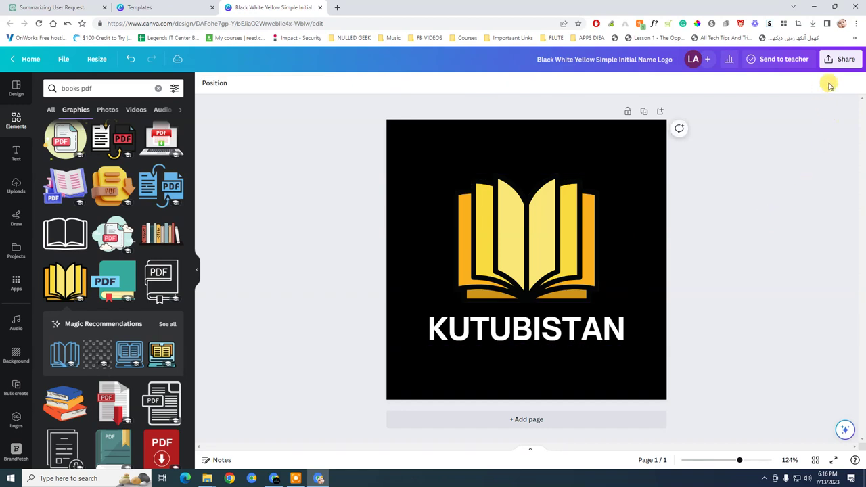
# Download the KUTUBISTAN logo as a PNG to the Desktop
pyautogui.click(841, 59)
pyautogui.click(753, 298)
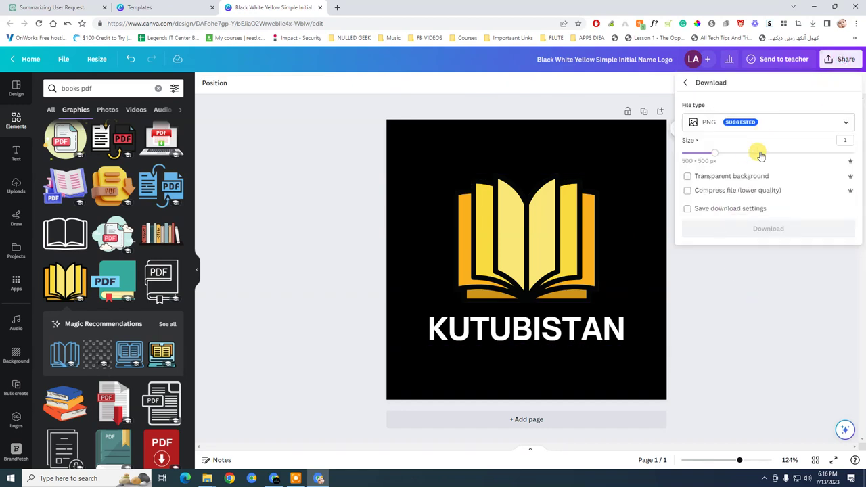
pyautogui.click(751, 226)
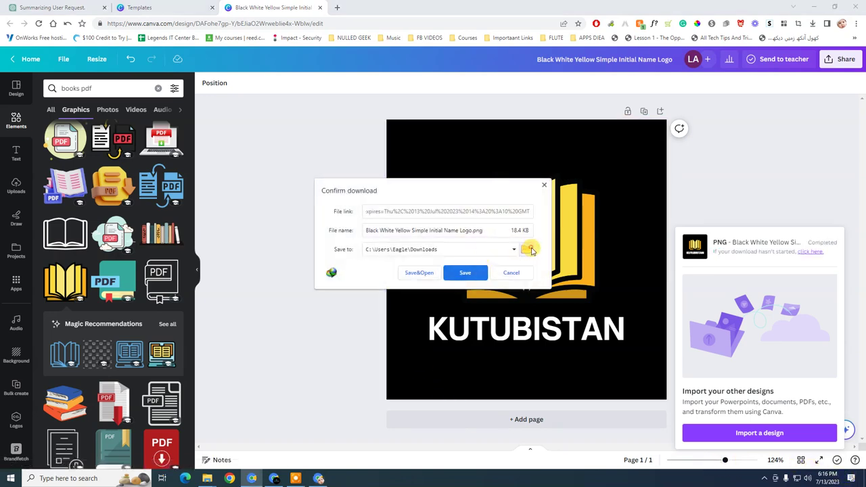
pyautogui.click(348, 246)
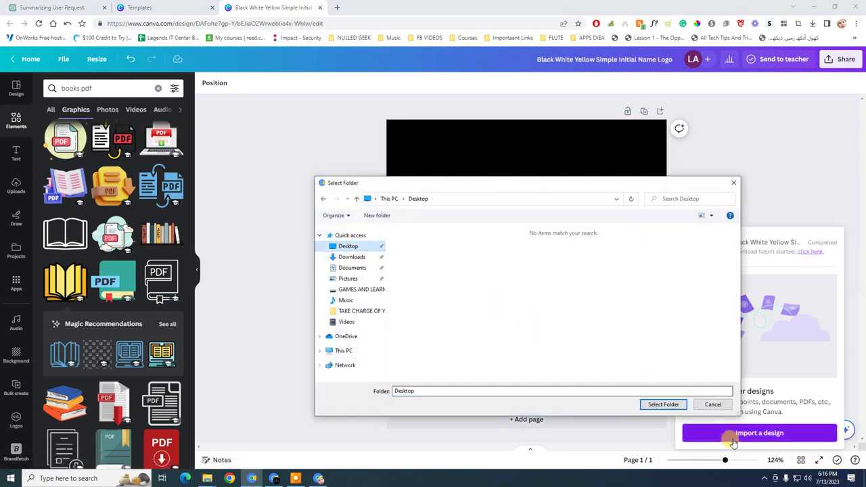
pyautogui.click(670, 409)
pyautogui.click(464, 271)
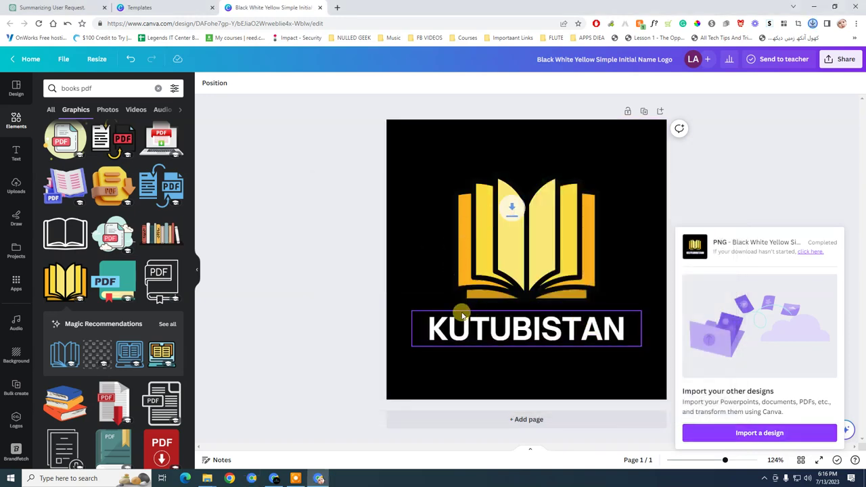
pyautogui.click(126, 7)
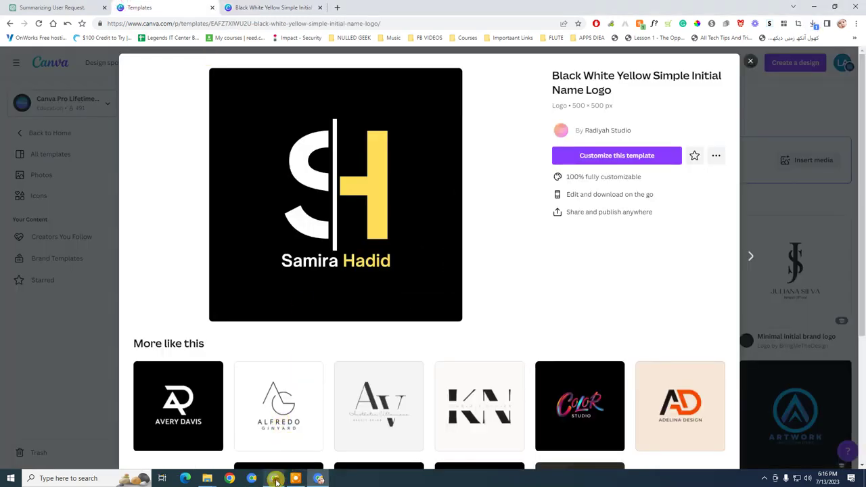
pyautogui.click(276, 479)
pyautogui.click(70, 175)
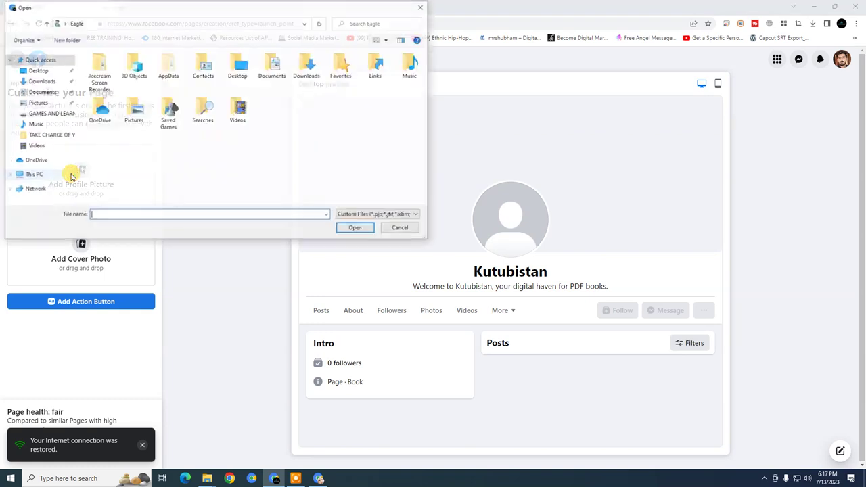
pyautogui.click(35, 70)
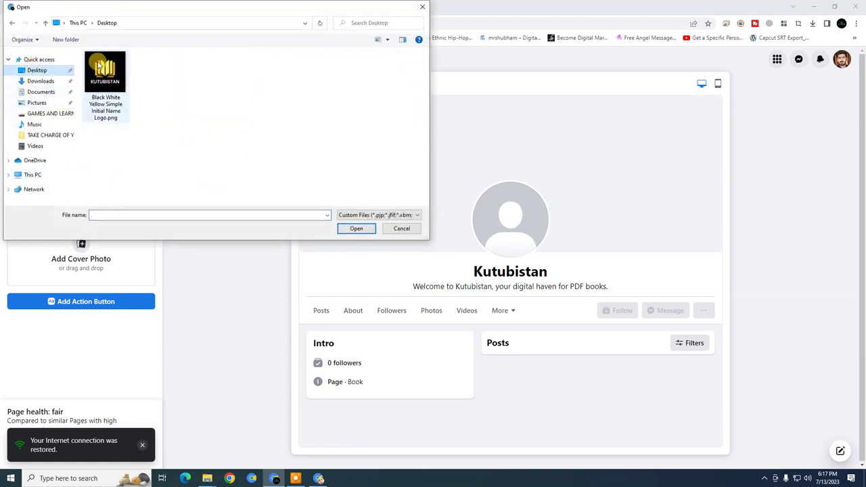
pyautogui.doubleClick(108, 71)
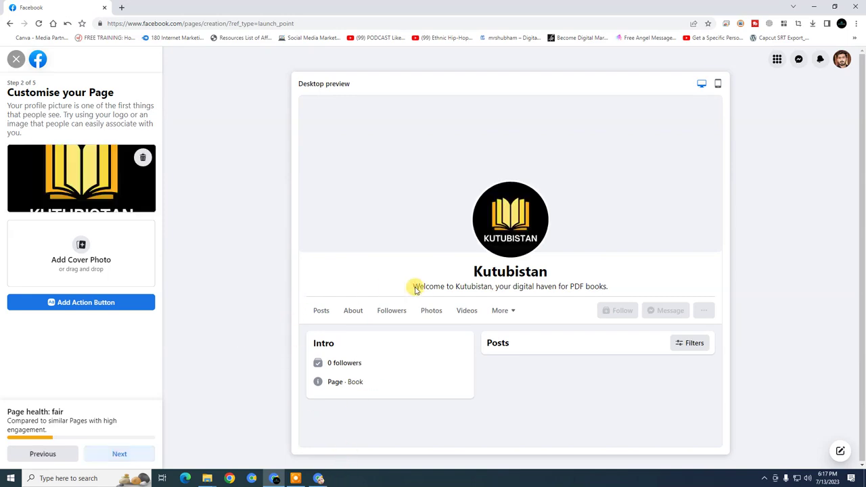
pyautogui.click(322, 479)
# Search templates for 'fac', open Facebook Covers and browse through the cover designs
pyautogui.click(753, 62)
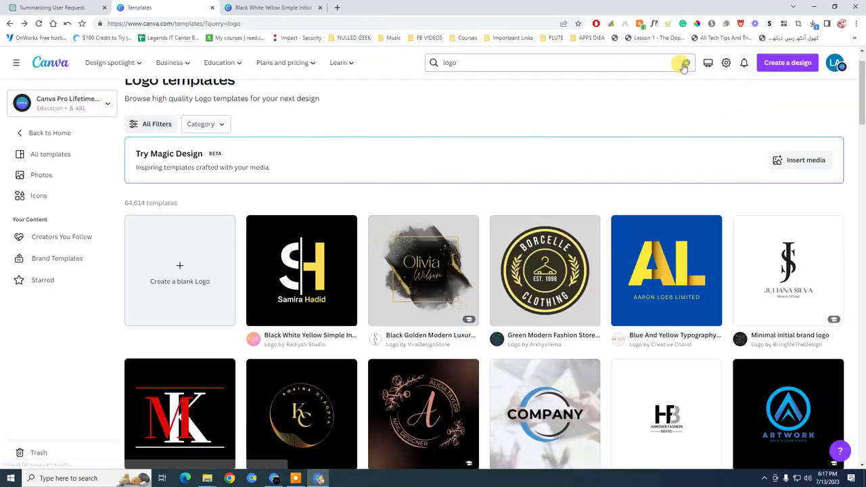
pyautogui.click(557, 68)
pyautogui.write('facebook cover')
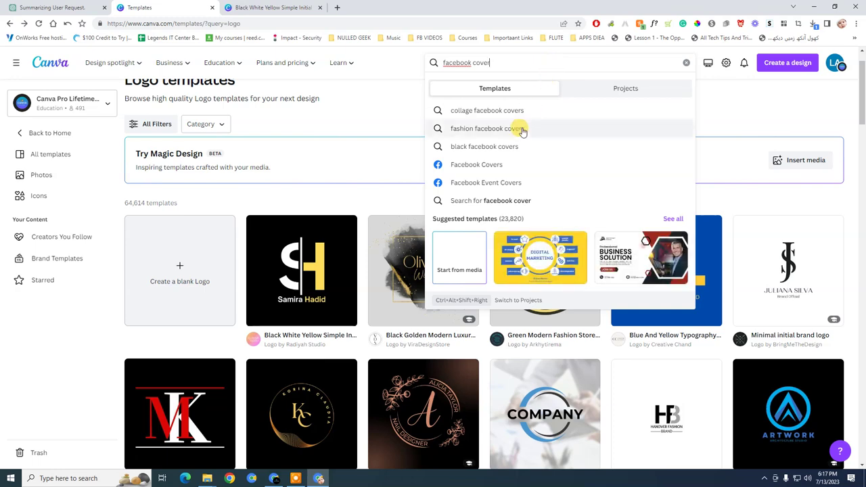
pyautogui.click(512, 171)
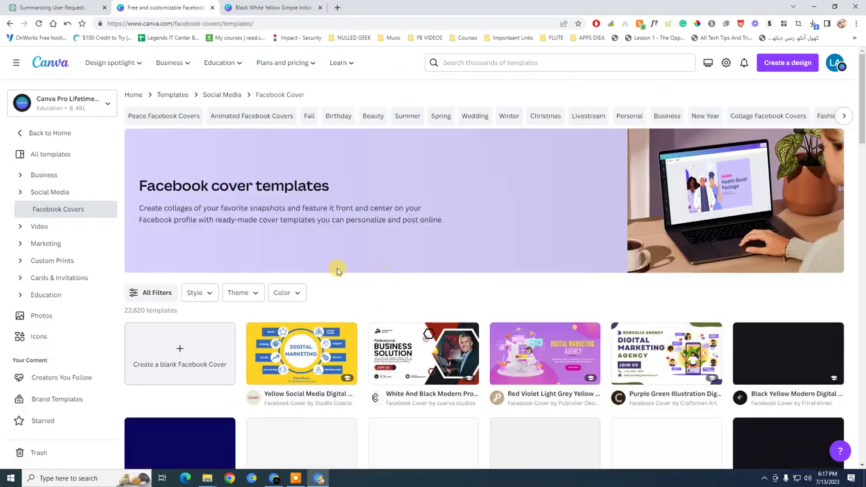
pyautogui.scroll(-3, 483, 234)
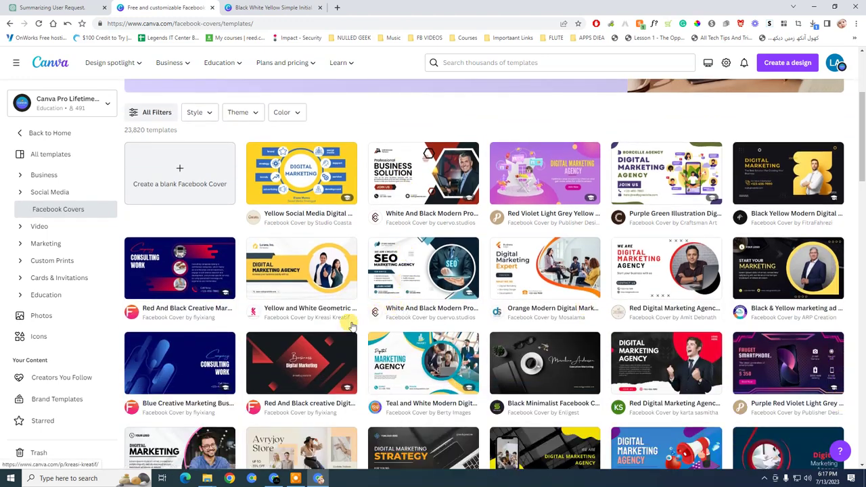
pyautogui.scroll(-2, 236, 348)
pyautogui.scroll(-2, 324, 292)
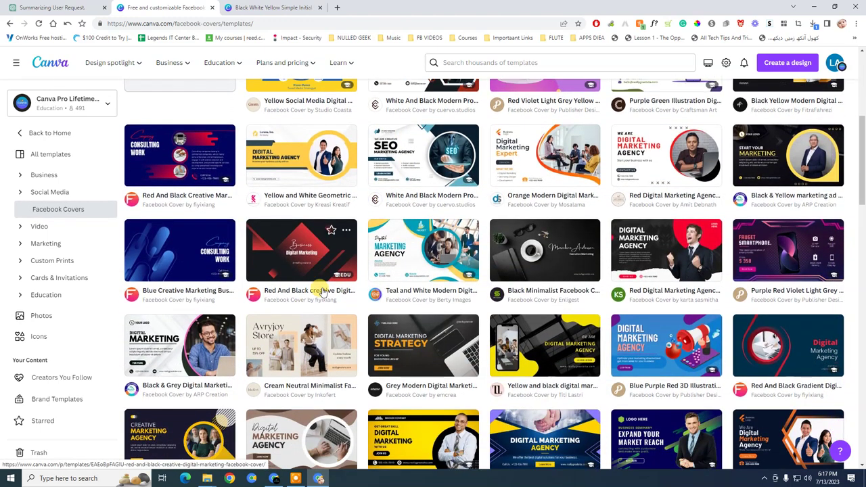
pyautogui.scroll(-5, 324, 292)
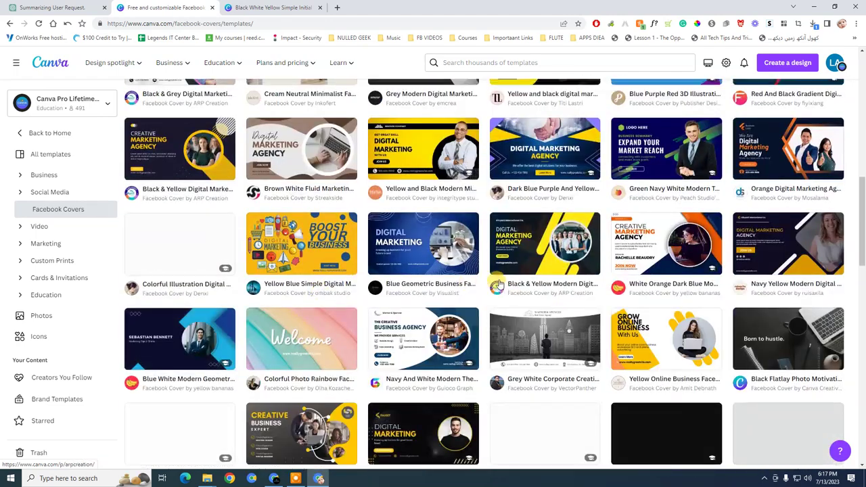
pyautogui.scroll(3, 473, 300)
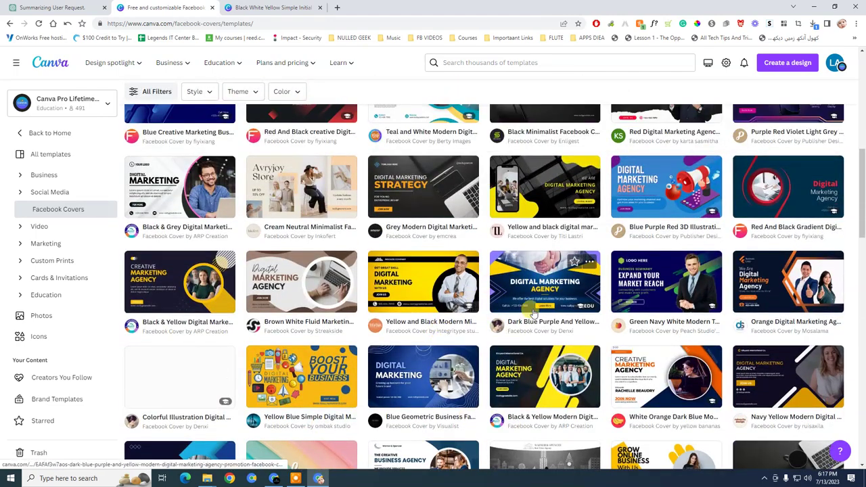
pyautogui.scroll(-5, 474, 335)
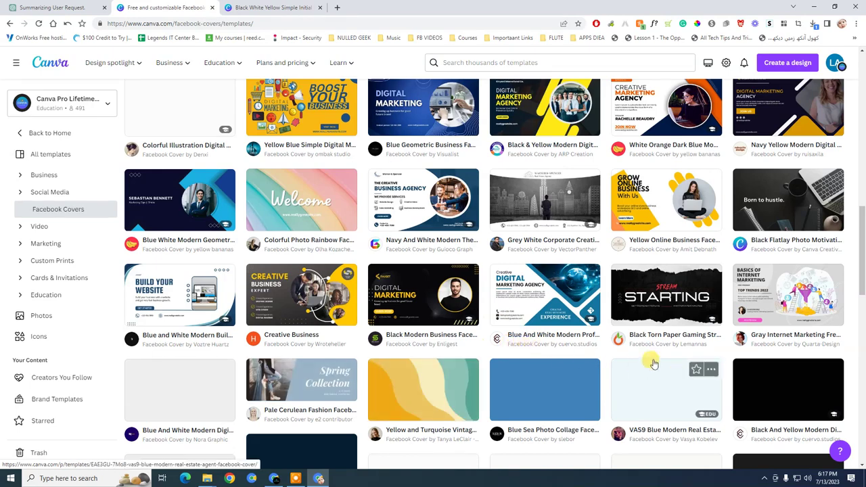
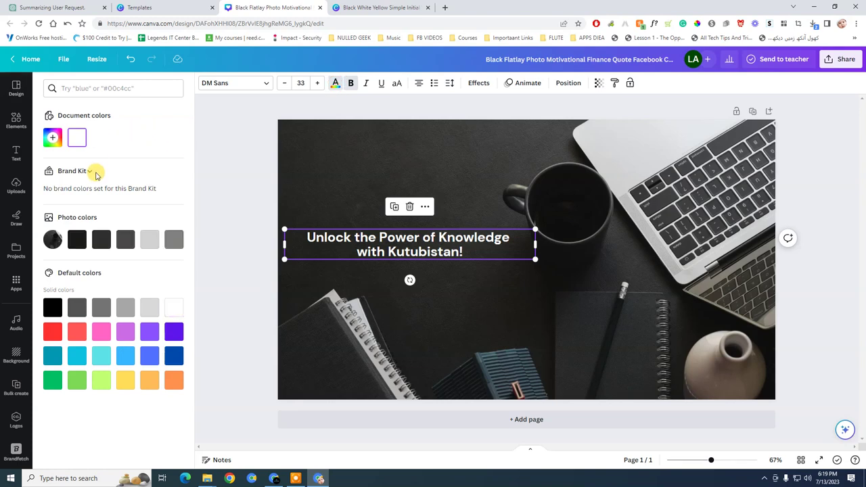
# Turn the Canva cover headline orange with colour #F9B01D
pyautogui.click(52, 137)
pyautogui.write('#F9B01D')
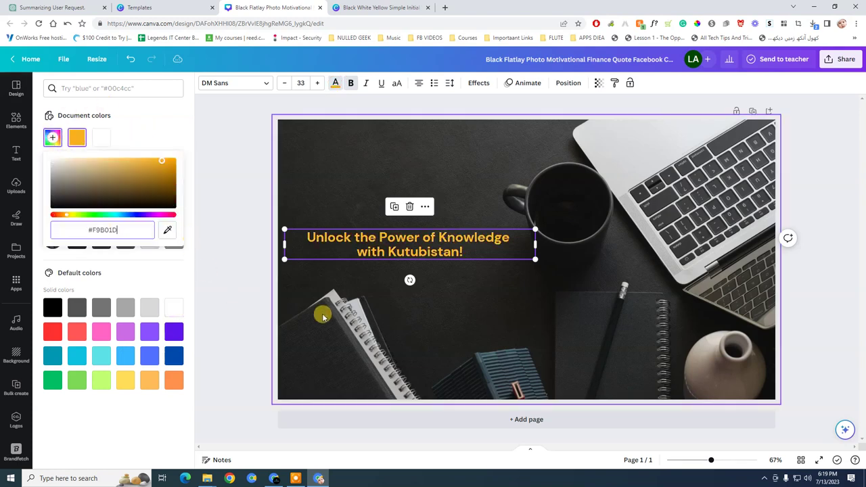
pyautogui.click(223, 213)
# Download the finished cover as a JPG, then remove the Page's existing cover photo in Facebook
pyautogui.click(841, 59)
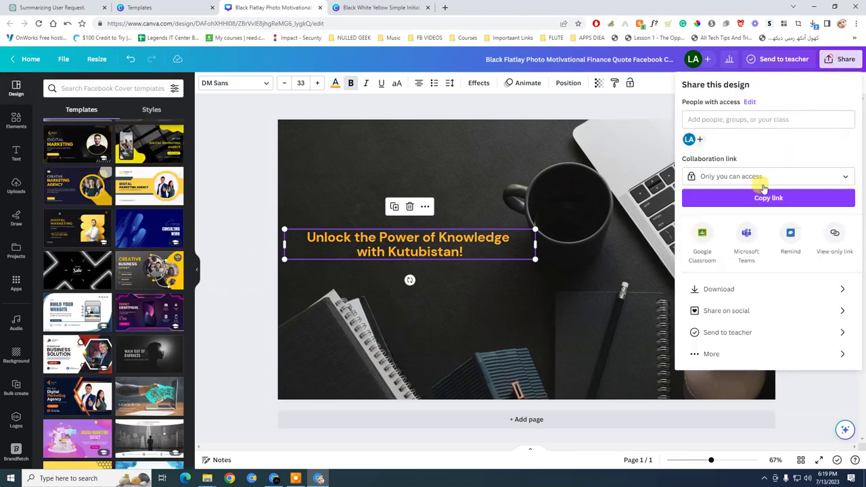
pyautogui.click(746, 286)
pyautogui.click(710, 121)
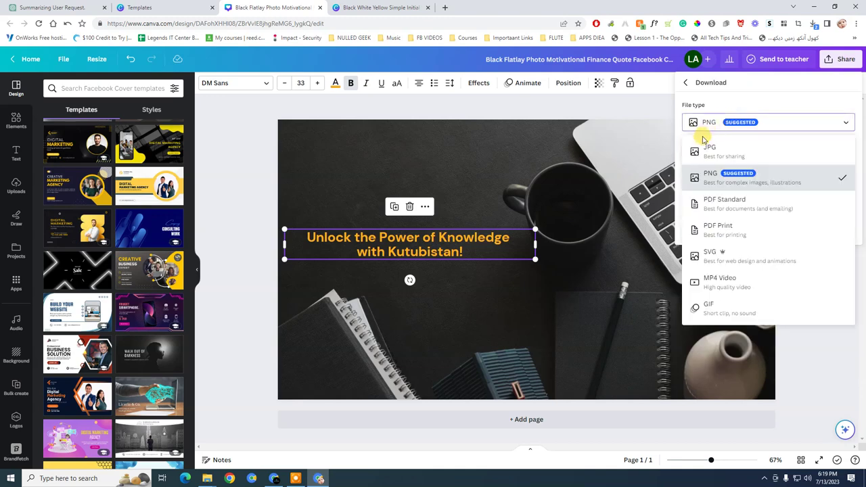
pyautogui.click(718, 145)
pyautogui.click(766, 233)
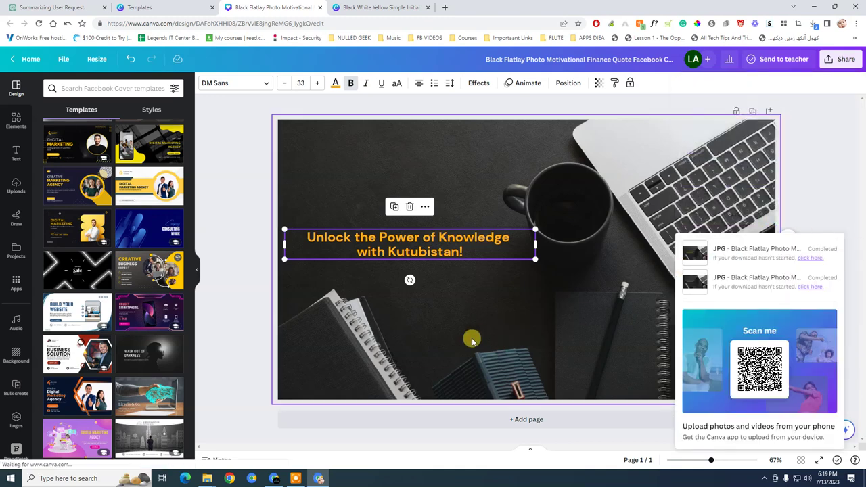
pyautogui.click(479, 273)
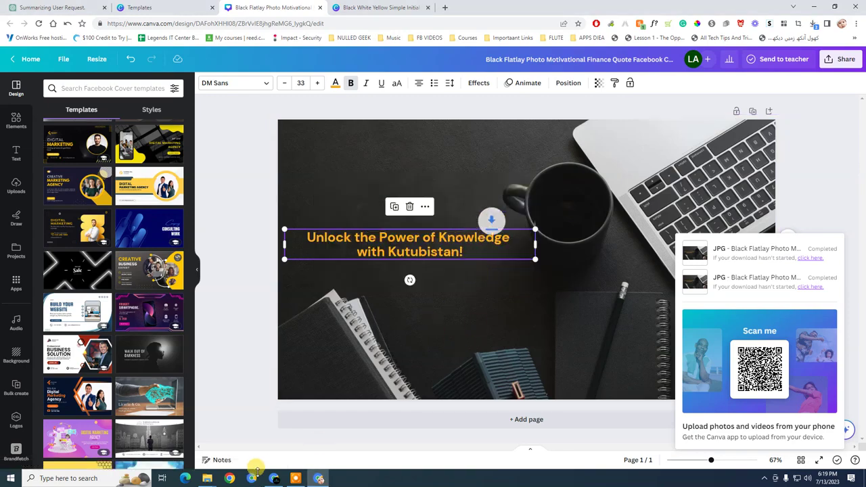
pyautogui.click(274, 479)
pyautogui.click(144, 234)
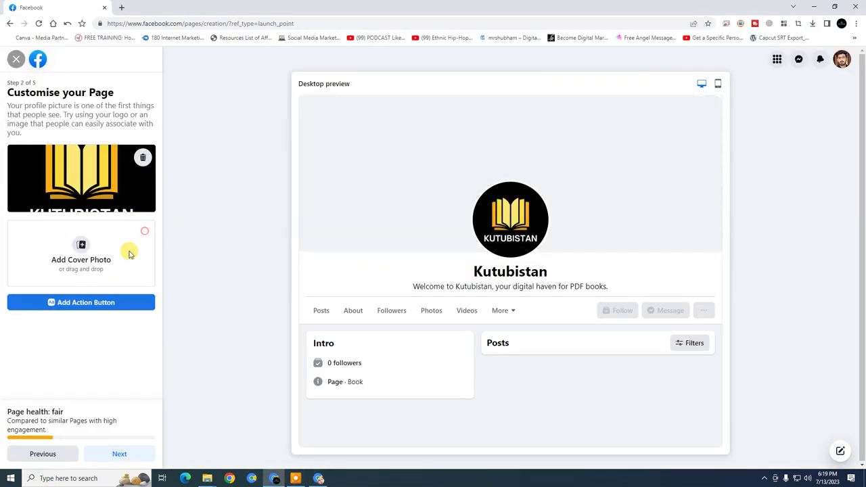
# Upload the downloaded Kutubistan cover JPG as the Page cover and reposition it in the banner
pyautogui.click(88, 249)
pyautogui.click(109, 87)
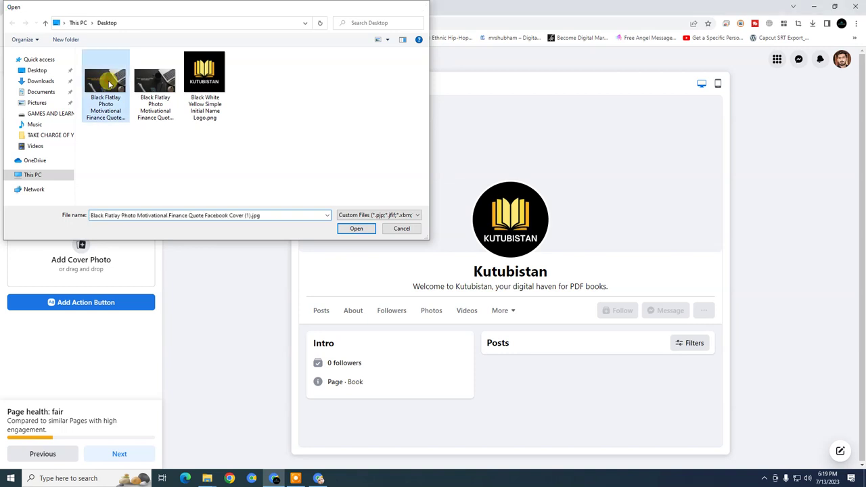
pyautogui.click(354, 226)
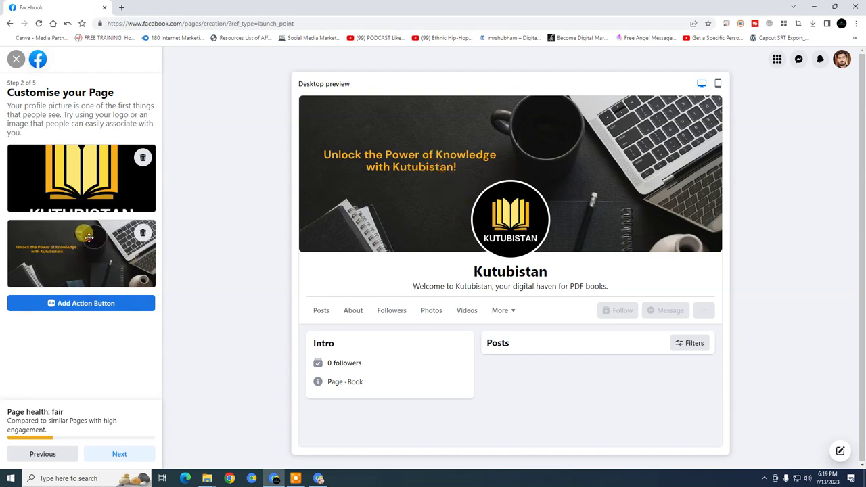
pyautogui.moveTo(88, 237); pyautogui.dragTo(81, 235)
pyautogui.click(718, 83)
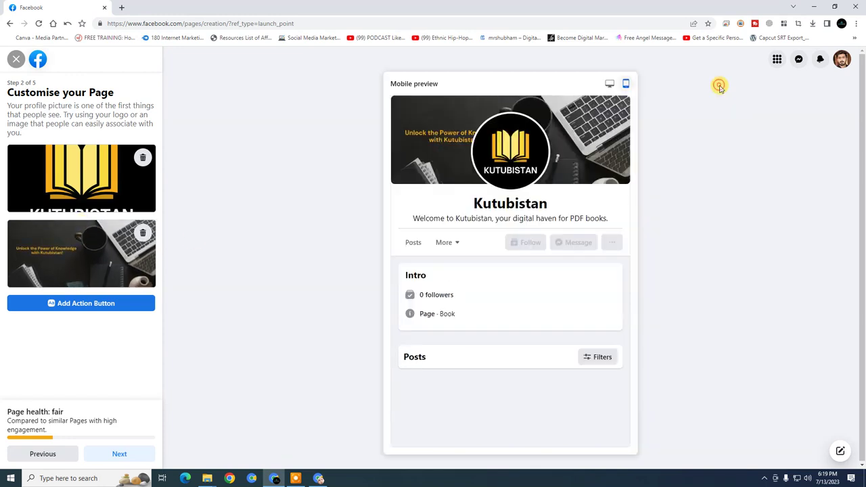
pyautogui.moveTo(95, 236)
pyautogui.mouseDown()
pyautogui.moveTo(116, 238)
pyautogui.moveTo(62, 241)
pyautogui.moveTo(79, 243)
pyautogui.moveTo(81, 229)
pyautogui.mouseUp()
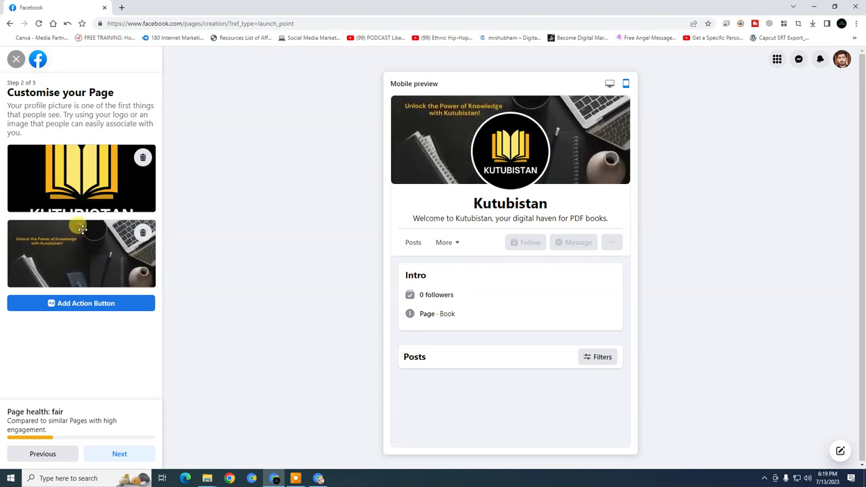
# Check the cover in the desktop and mobile previews, then continue to the WhatsApp step
pyautogui.click(609, 83)
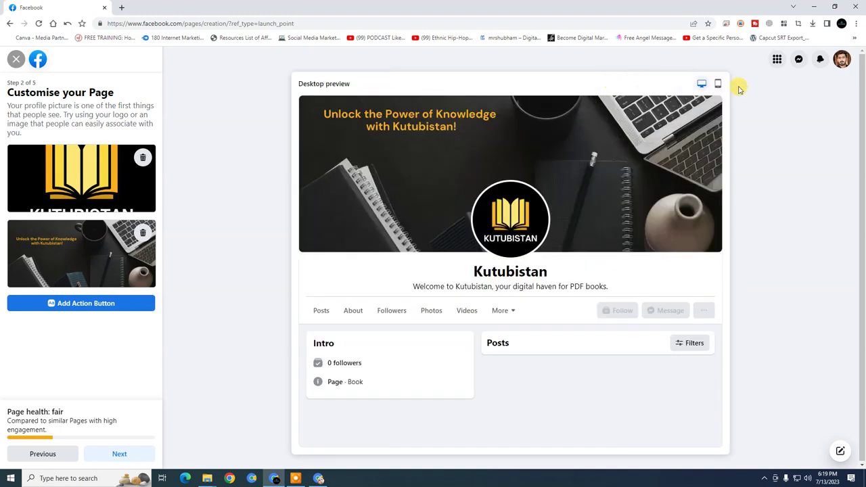
pyautogui.click(717, 83)
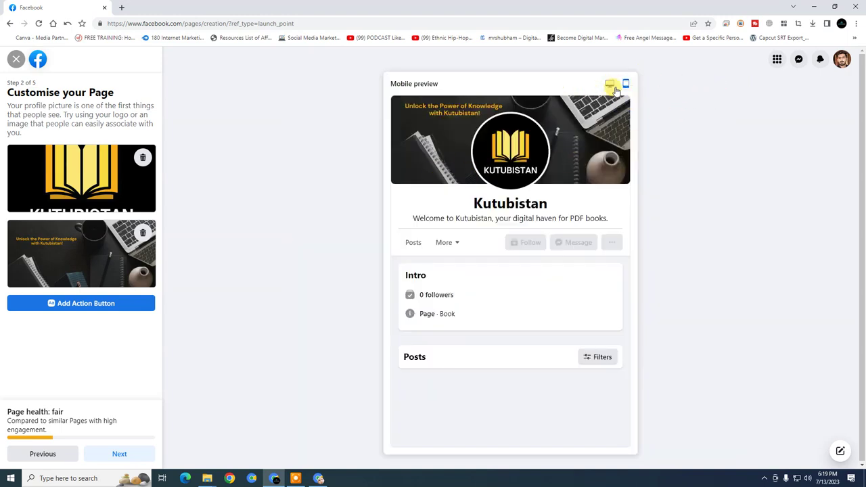
pyautogui.click(610, 84)
pyautogui.click(717, 83)
pyautogui.click(609, 83)
pyautogui.click(115, 454)
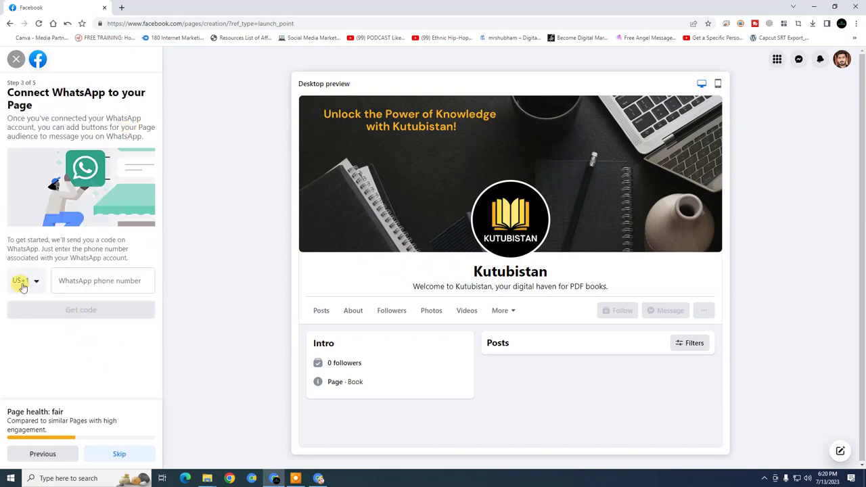
# Skip WhatsApp linking and friend invites, then finish the Page setup
pyautogui.click(126, 453)
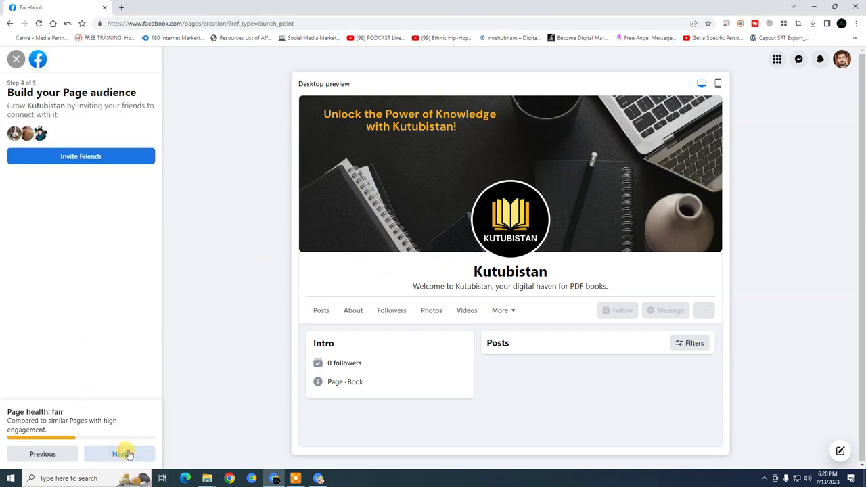
pyautogui.click(116, 456)
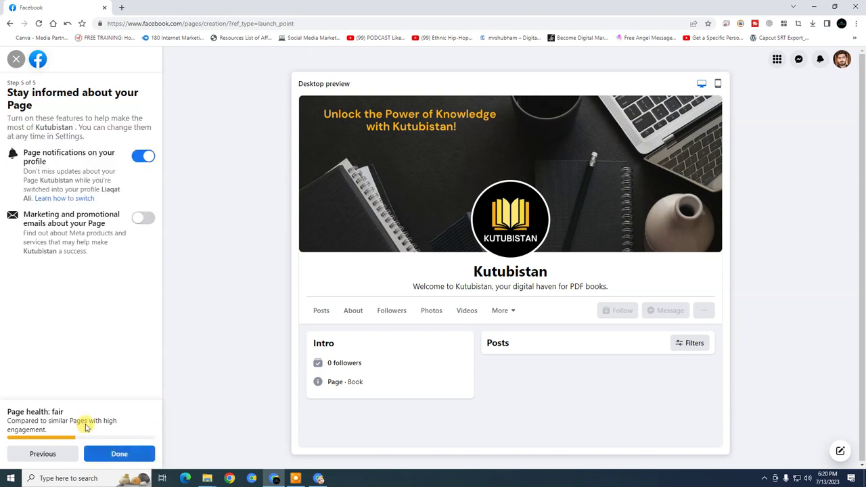
pyautogui.click(106, 456)
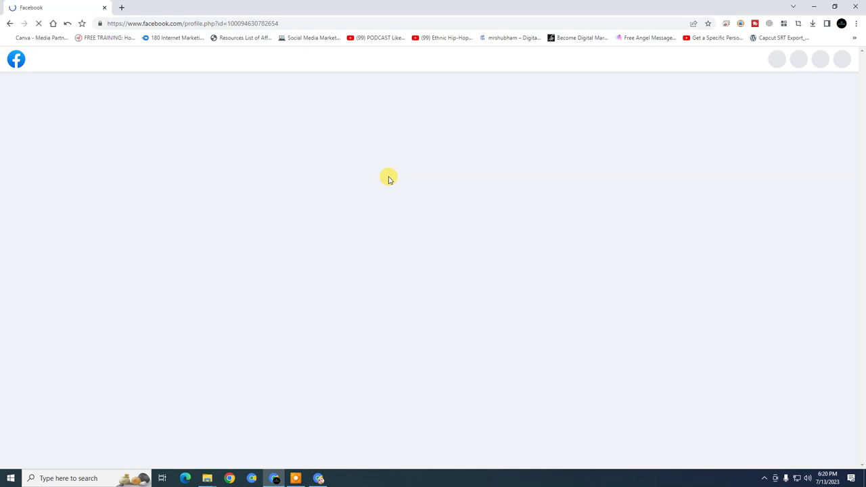
# Block browser notifications and close the new-Page welcome dialog
pyautogui.scroll(-2, 389, 179)
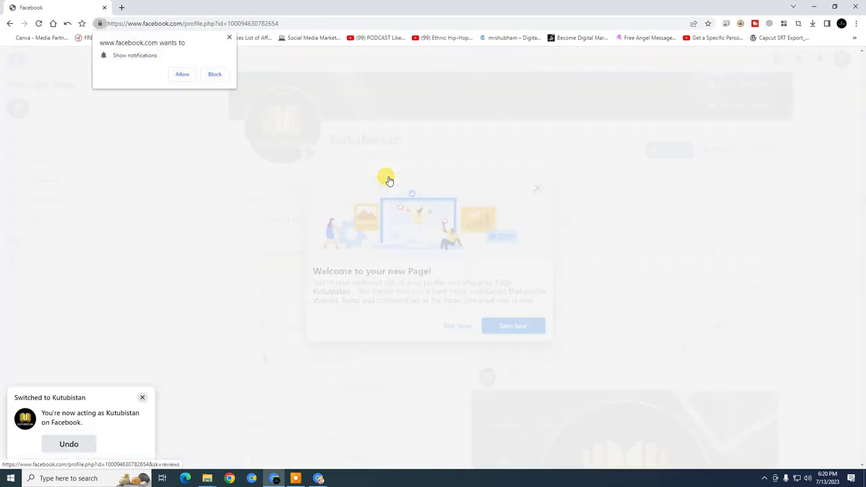
pyautogui.click(229, 38)
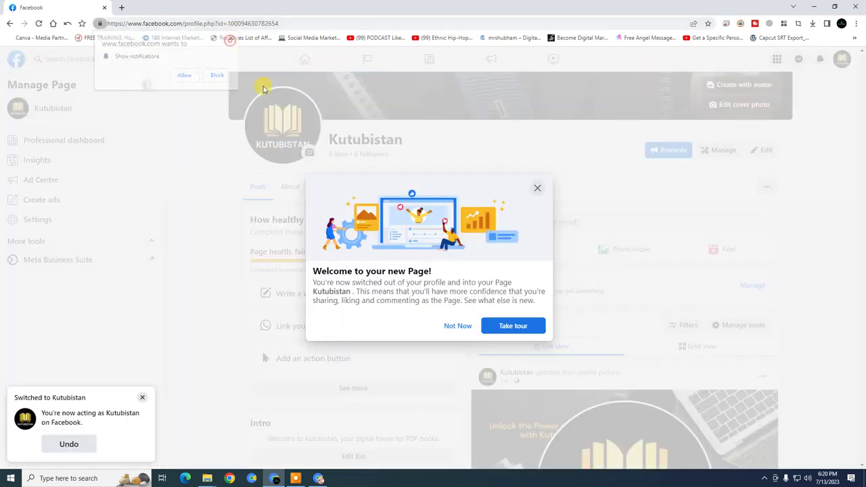
pyautogui.click(537, 190)
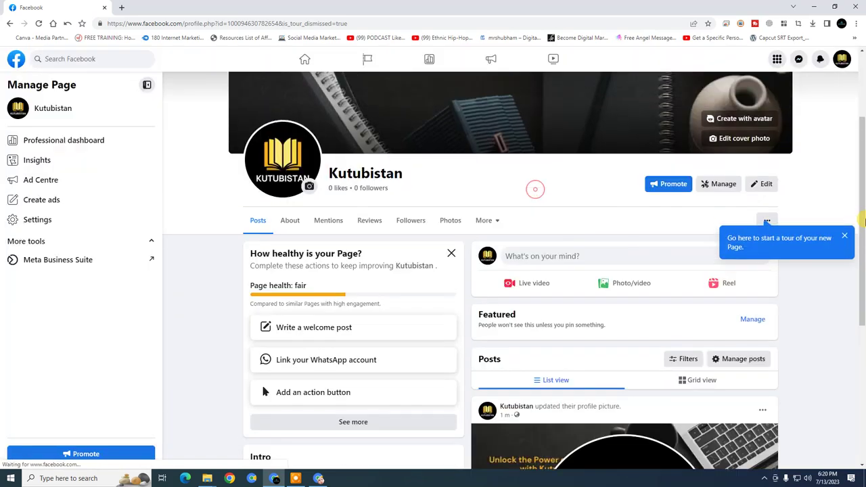
pyautogui.scroll(-2, 298, 318)
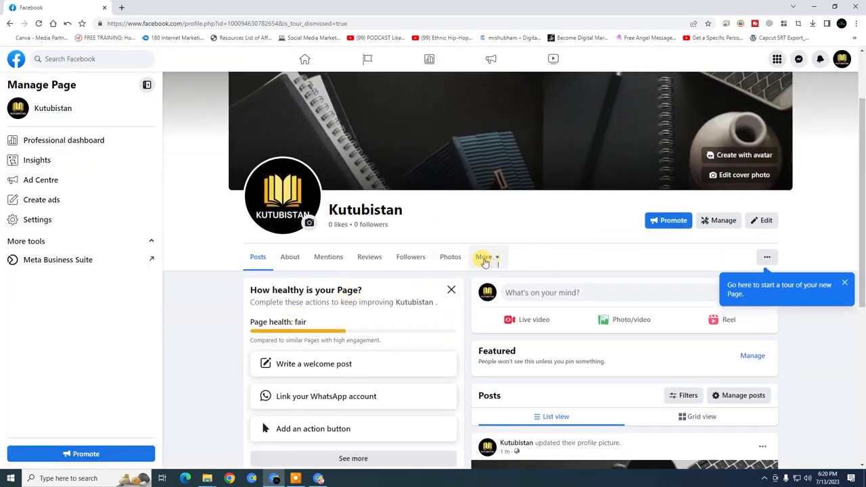
pyautogui.click(483, 258)
pyautogui.scroll(-1, 508, 309)
pyautogui.click(467, 228)
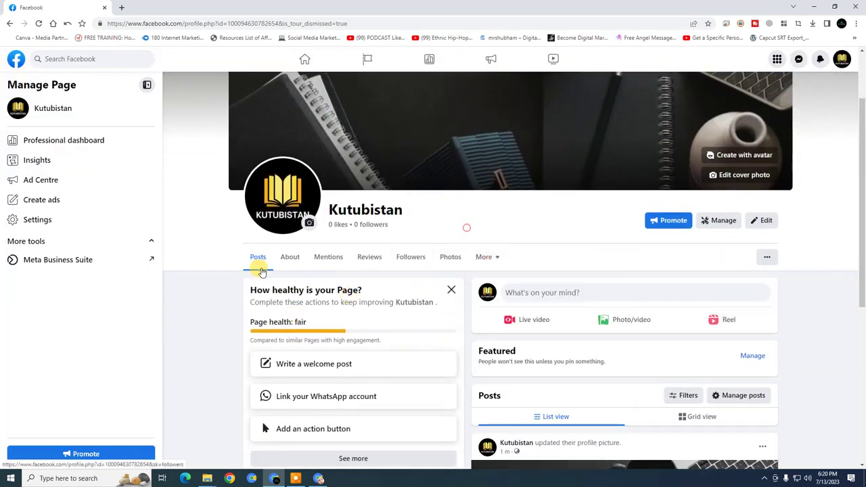
pyautogui.scroll(-2, 406, 257)
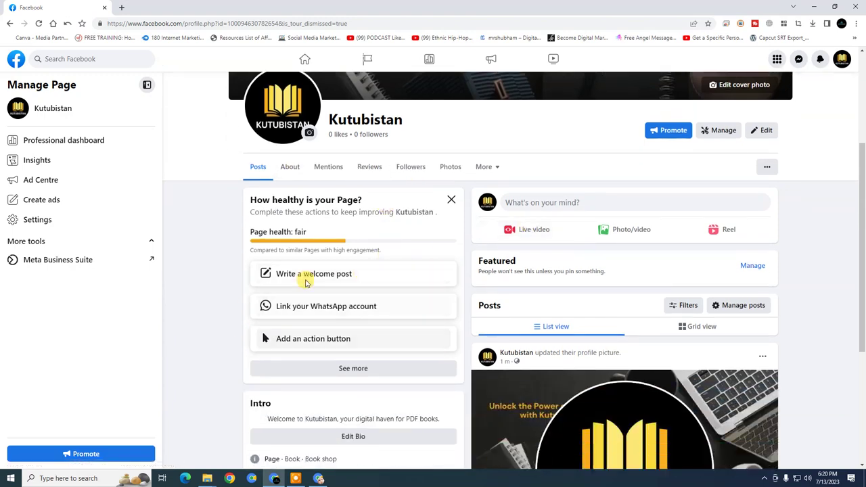
# Add a Send message action button to the Kutubistan Page
pyautogui.click(359, 343)
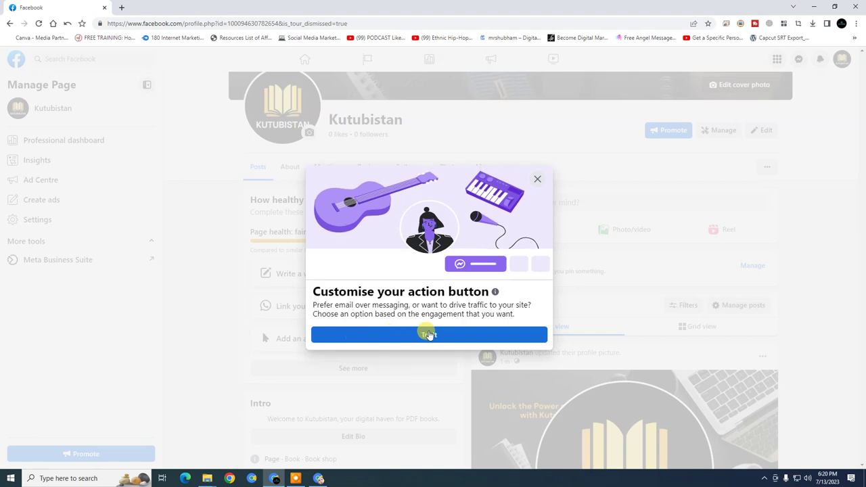
pyautogui.click(452, 338)
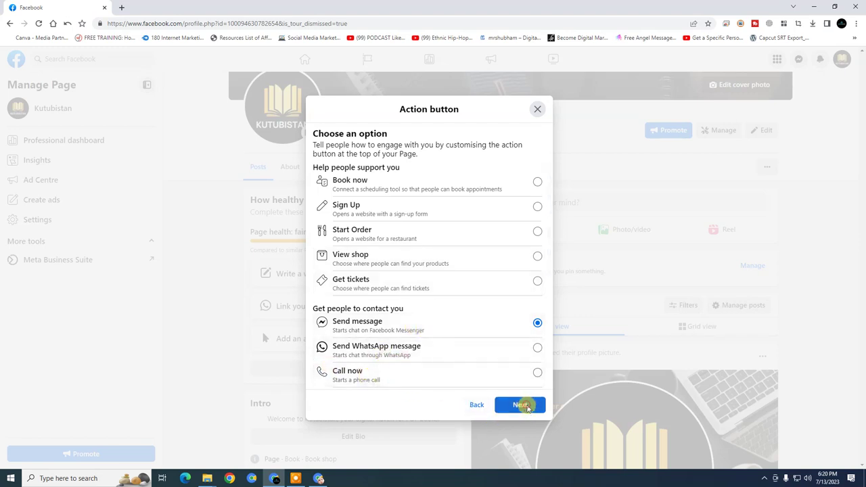
pyautogui.click(523, 405)
pyautogui.click(531, 344)
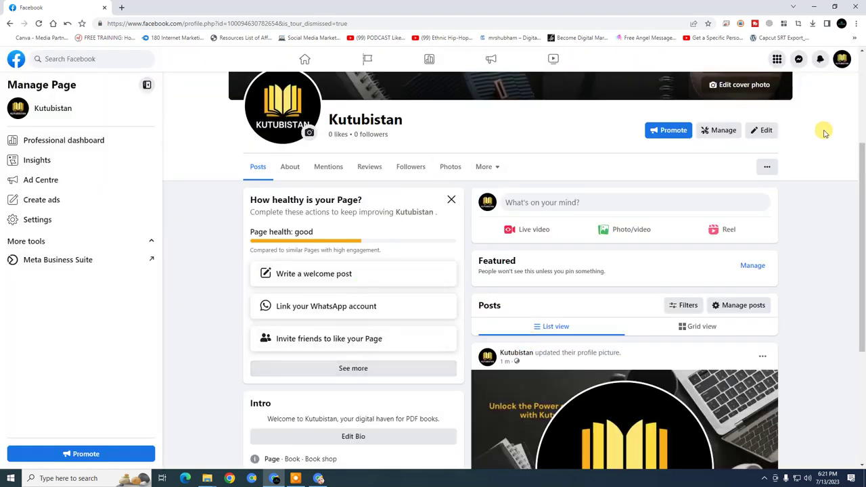
# Open Details about you on the About tab and start the About You bio field
pyautogui.click(290, 168)
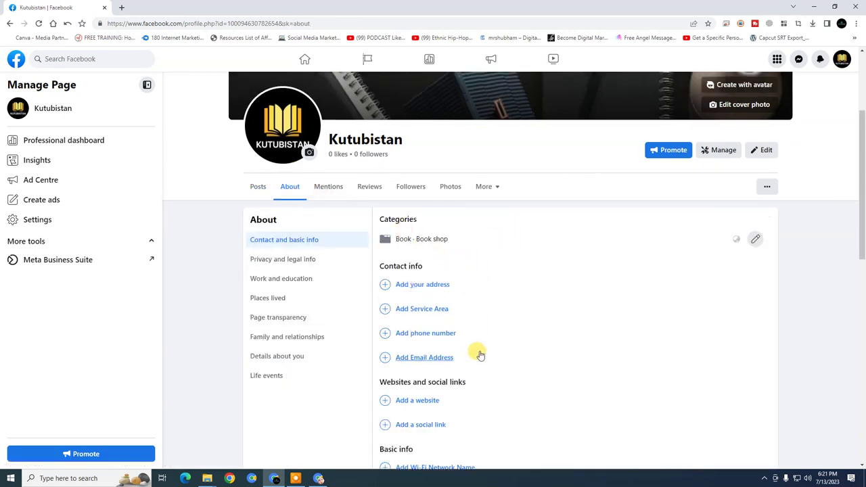
pyautogui.scroll(-2, 500, 332)
pyautogui.scroll(-3, 467, 291)
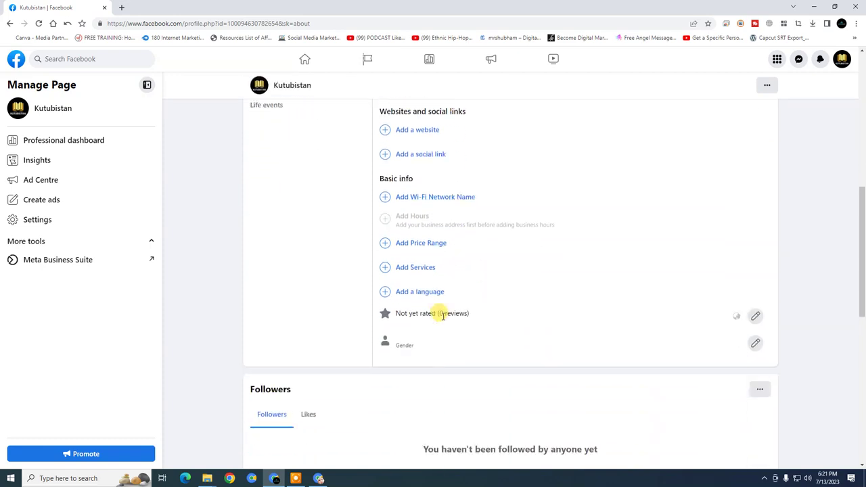
pyautogui.scroll(6, 419, 312)
pyautogui.scroll(-1, 334, 302)
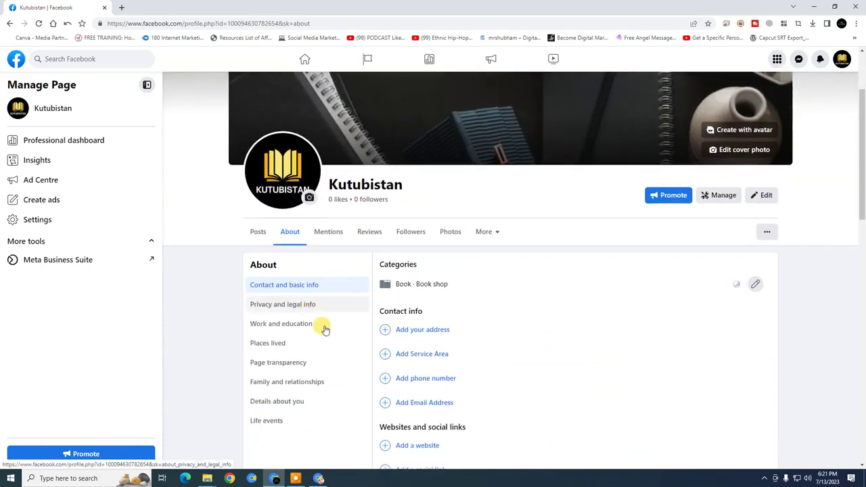
pyautogui.click(317, 324)
pyautogui.click(317, 343)
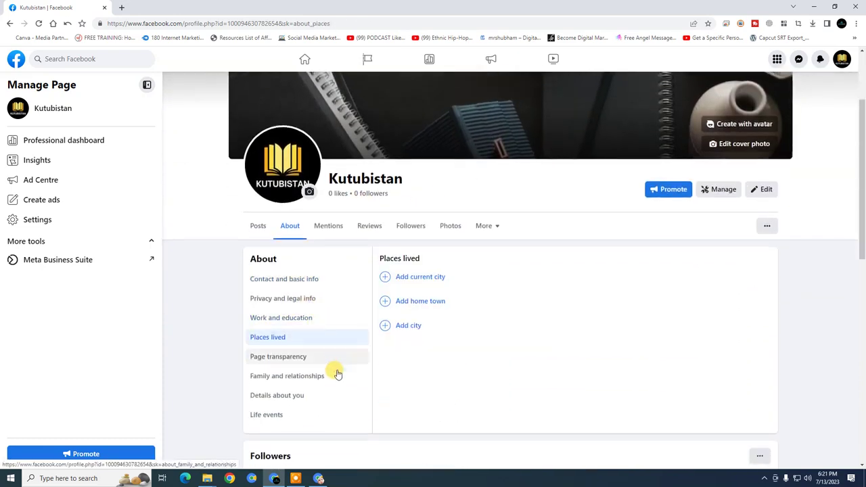
pyautogui.scroll(-2, 327, 334)
pyautogui.click(308, 267)
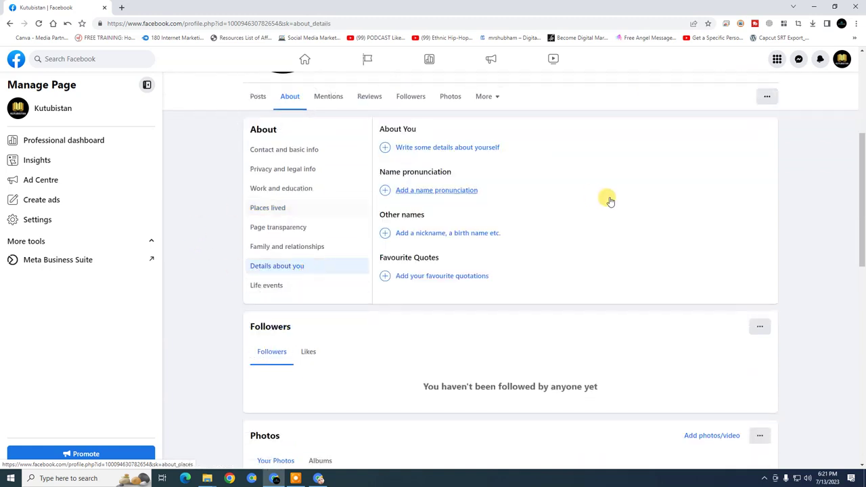
pyautogui.click(464, 149)
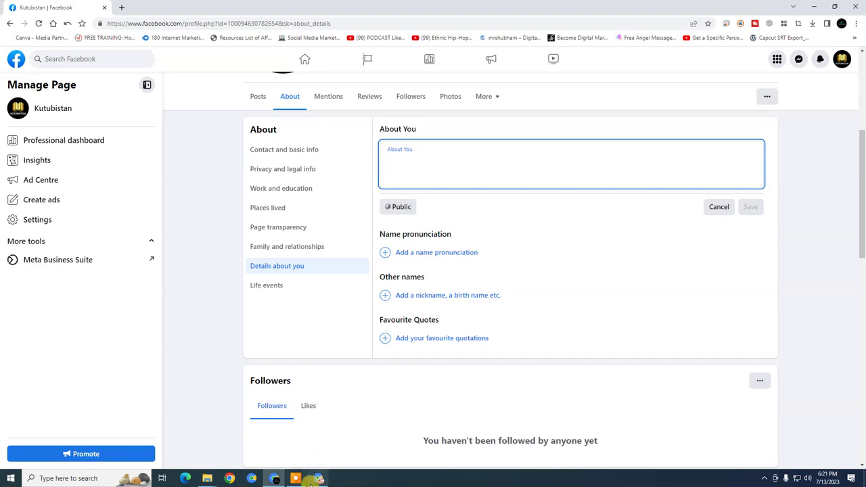
# Select the short Kutubistan 'digital haven for PDF books' bio in the ChatGPT chat
pyautogui.click(315, 480)
pyautogui.hotkey('ctrl', '1')
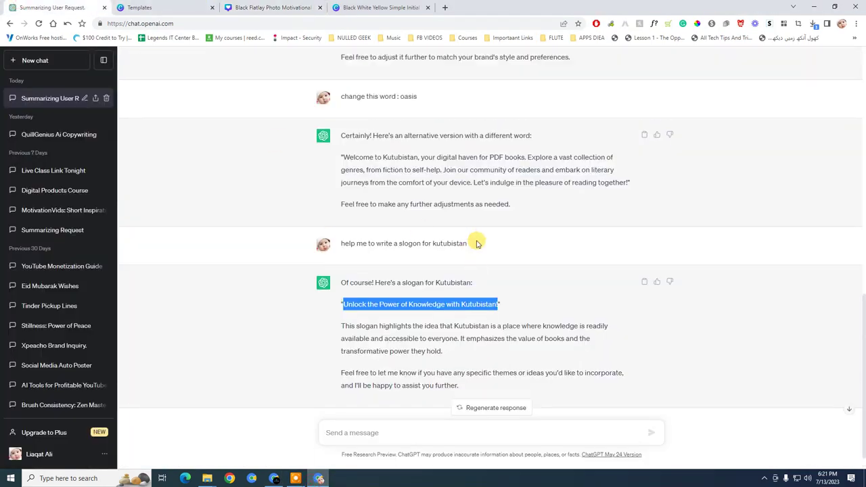
pyautogui.scroll(2, 476, 243)
pyautogui.moveTo(344, 268); pyautogui.dragTo(630, 292)
pyautogui.hotkey('ctrl', 'c')
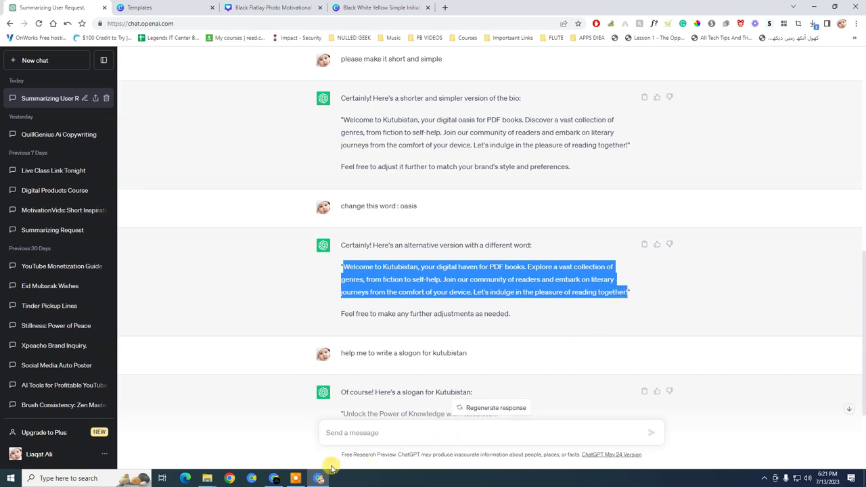
# Paste the Kutubistan welcome bio into About You and save it
pyautogui.click(280, 479)
pyautogui.hotkey('ctrl', 'v')
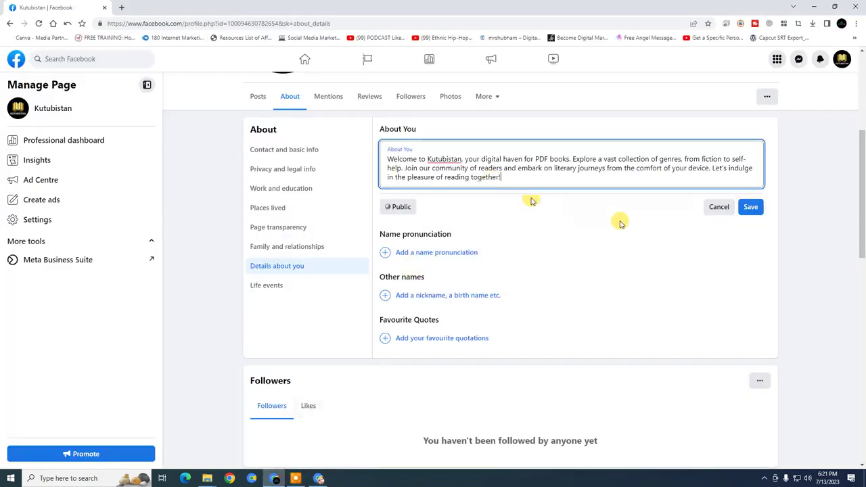
pyautogui.click(751, 207)
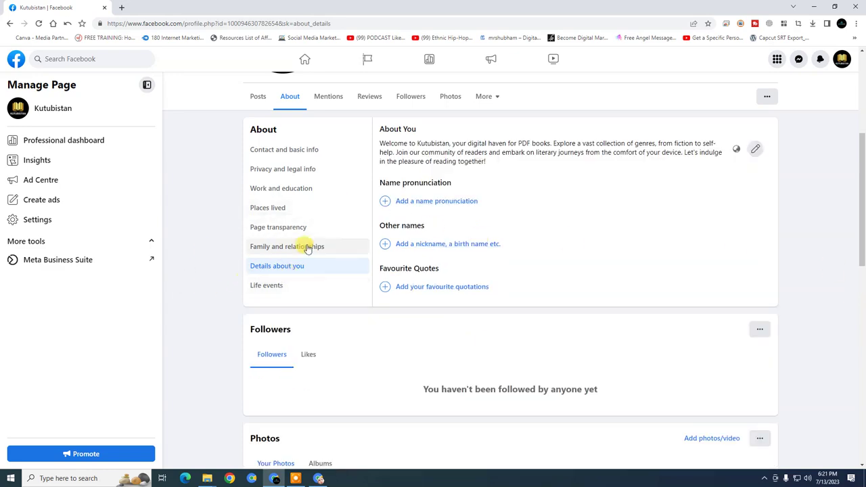
# Return to the Page's Posts view and open the Page settings
pyautogui.scroll(3, 309, 248)
pyautogui.click(260, 321)
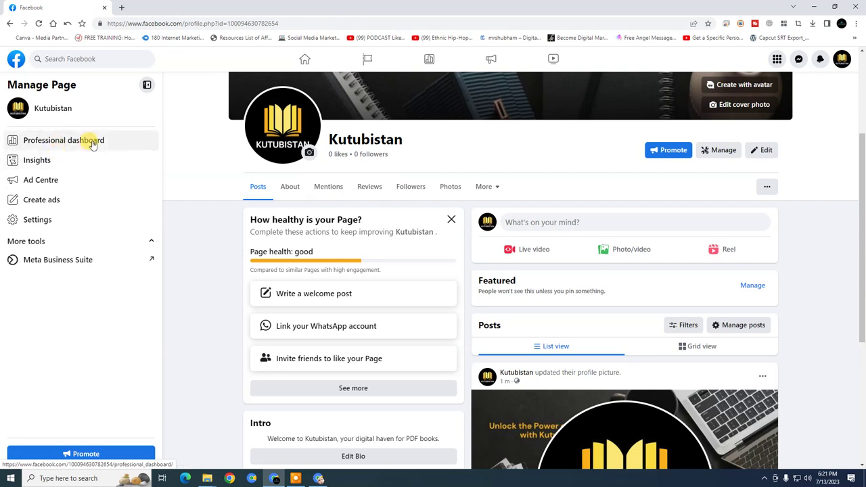
pyautogui.click(70, 228)
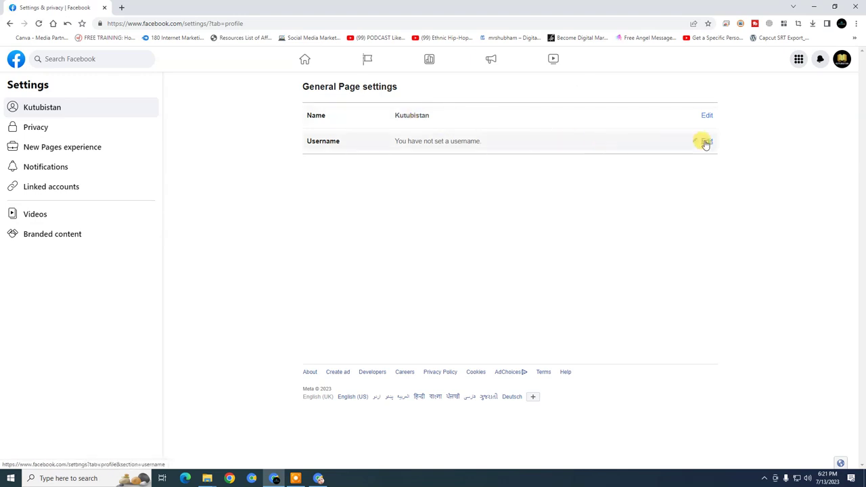
# Change the Page username to kutubistanbooks and confirm with the account password
pyautogui.click(706, 142)
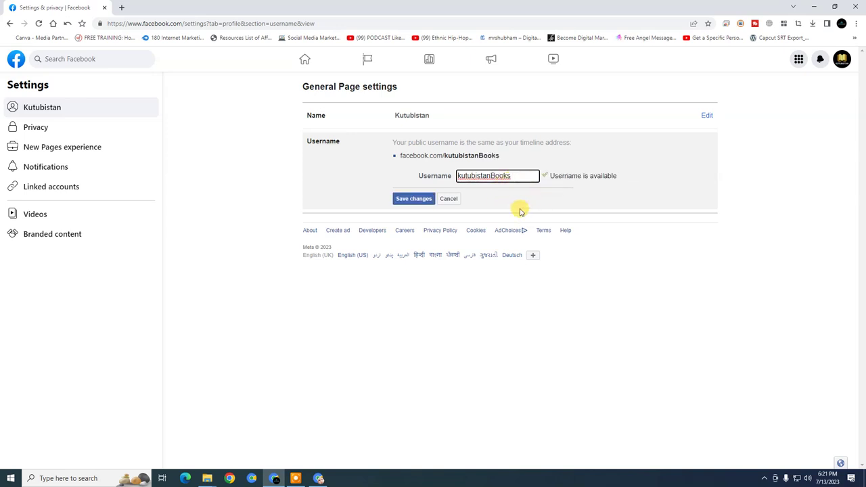
pyautogui.click(491, 176)
pyautogui.press('BackSpace')
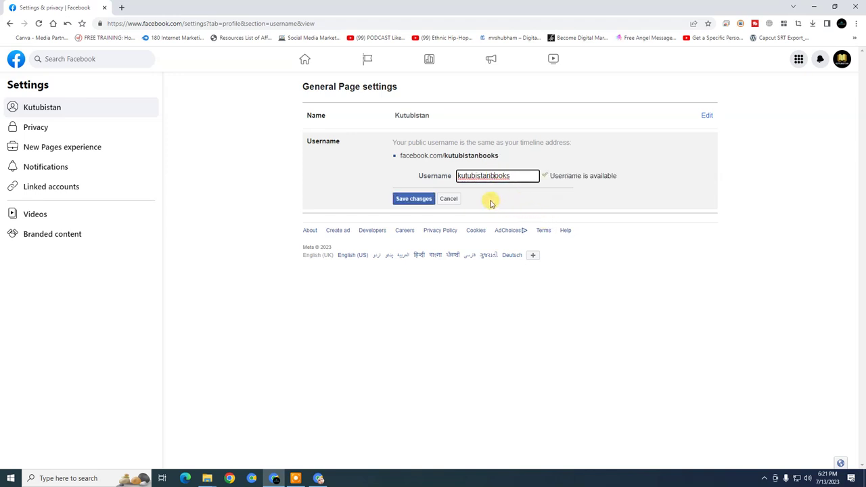
pyautogui.click(413, 200)
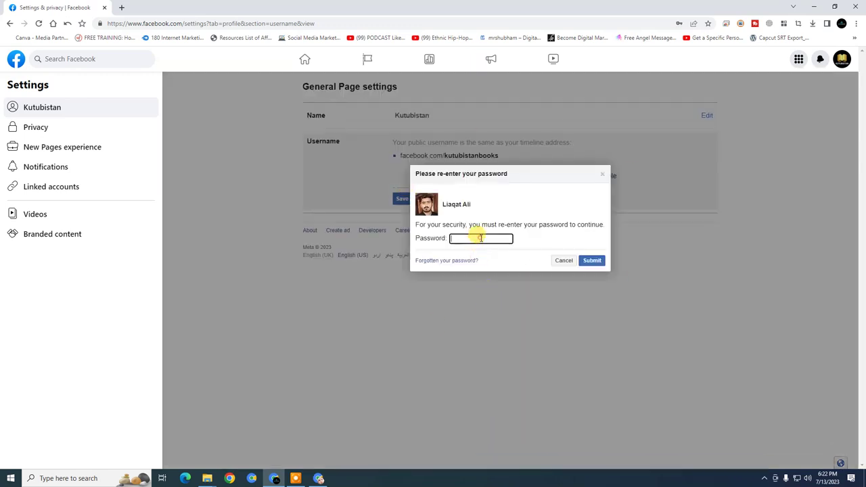
pyautogui.click(481, 238)
pyautogui.click(551, 262)
pyautogui.click(592, 260)
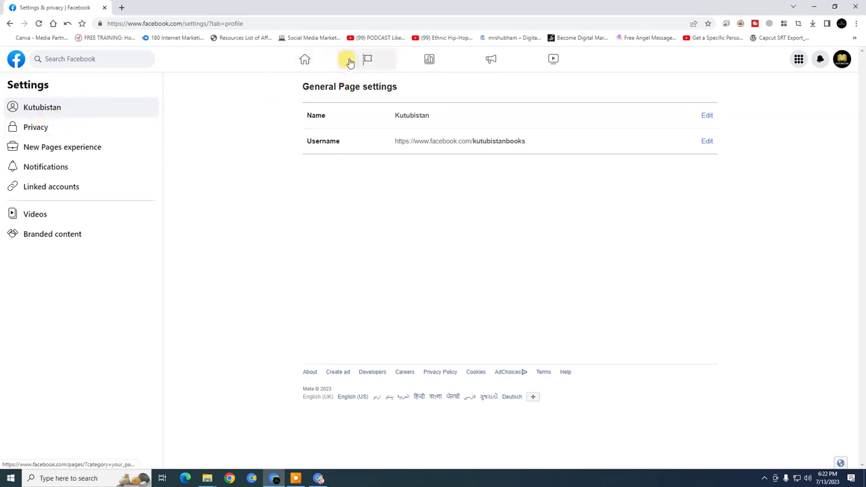
# Switch to the Kutubistan Page from the account and profiles menu
pyautogui.click(306, 61)
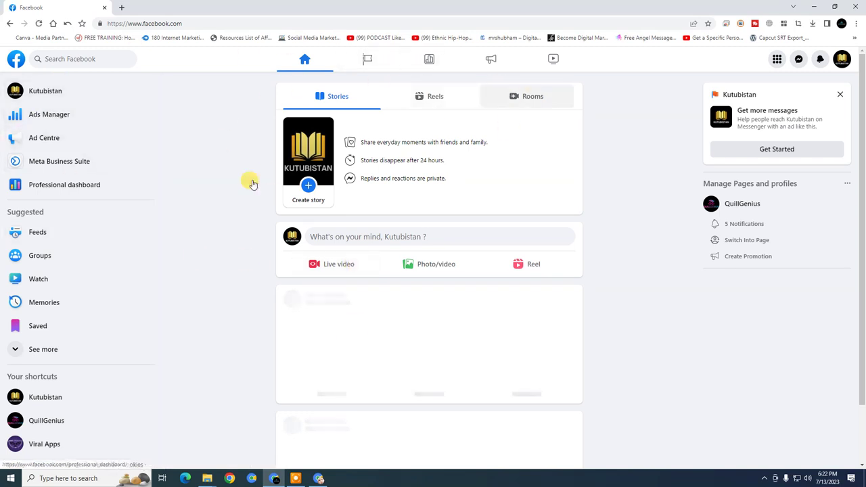
pyautogui.click(842, 59)
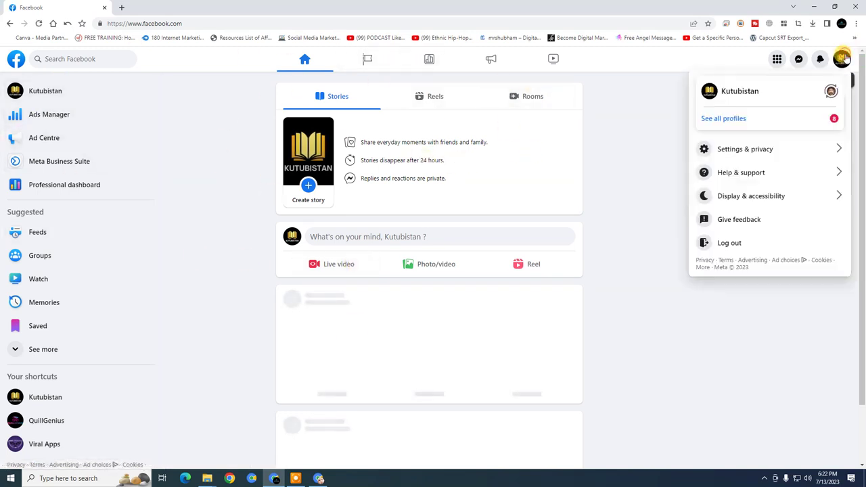
pyautogui.click(735, 90)
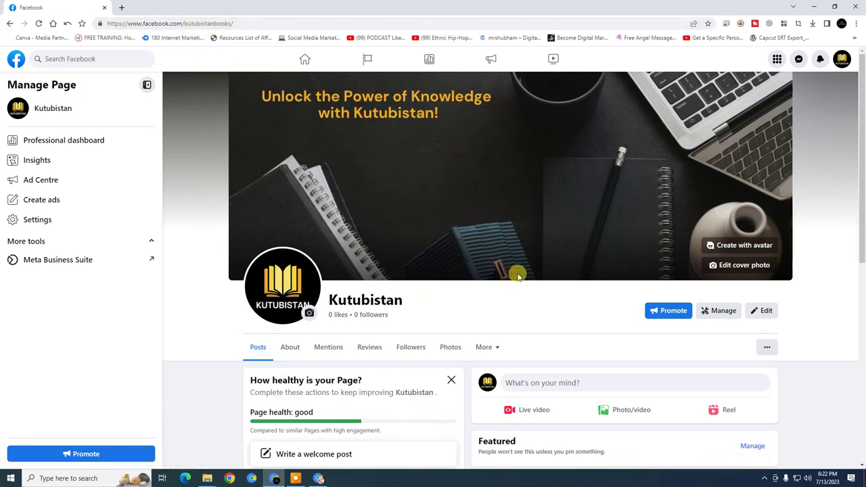
# Open the Professional dashboard and review zero followers and 7 of 13 setup steps
pyautogui.scroll(-1, 514, 274)
pyautogui.click(71, 141)
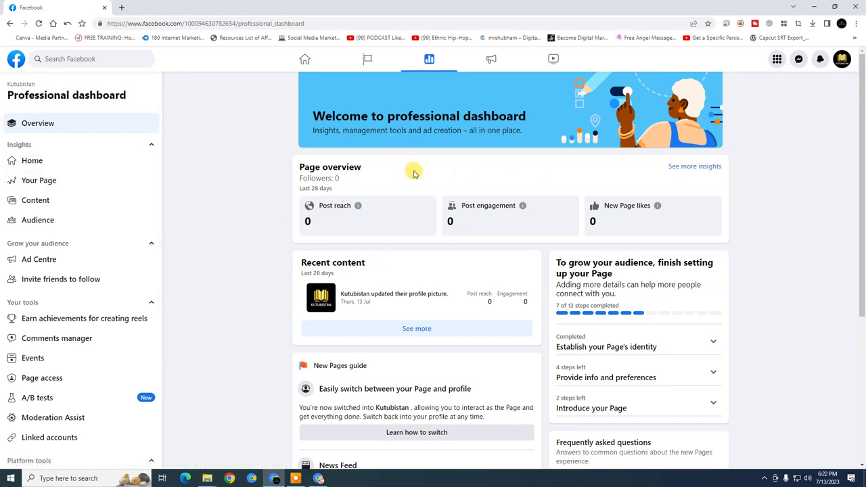
pyautogui.scroll(-3, 657, 276)
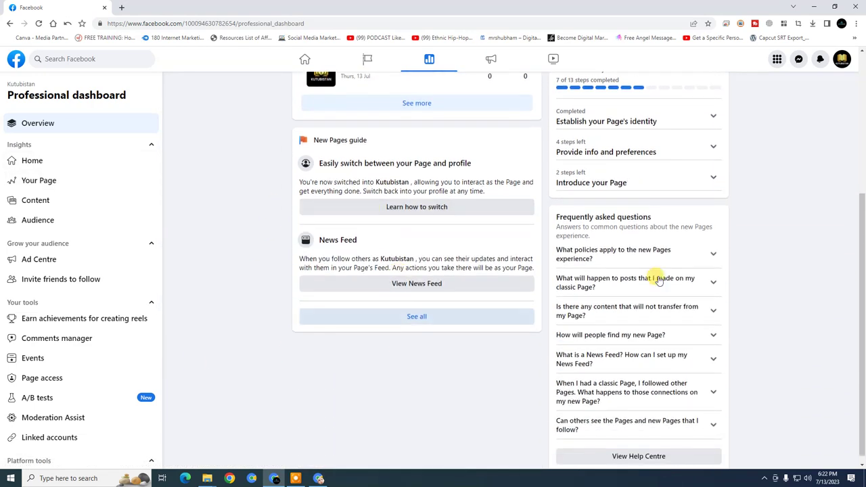
pyautogui.scroll(4, 522, 216)
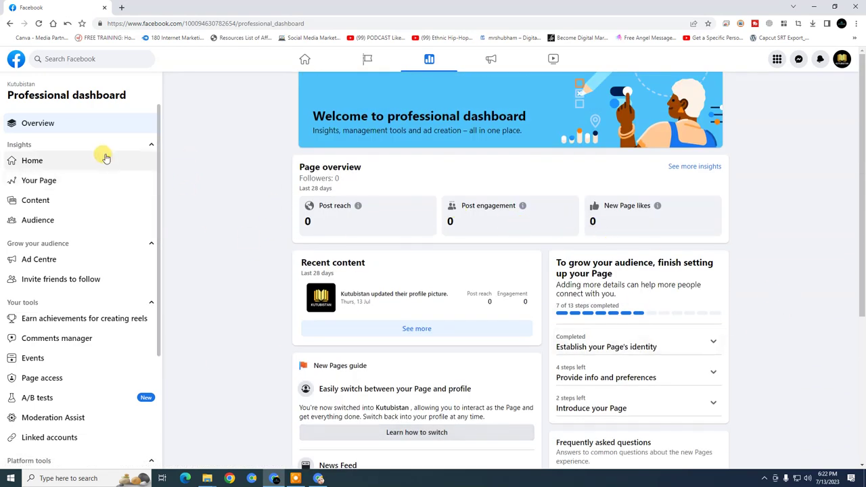
pyautogui.scroll(-2, 80, 220)
pyautogui.scroll(-1, 80, 251)
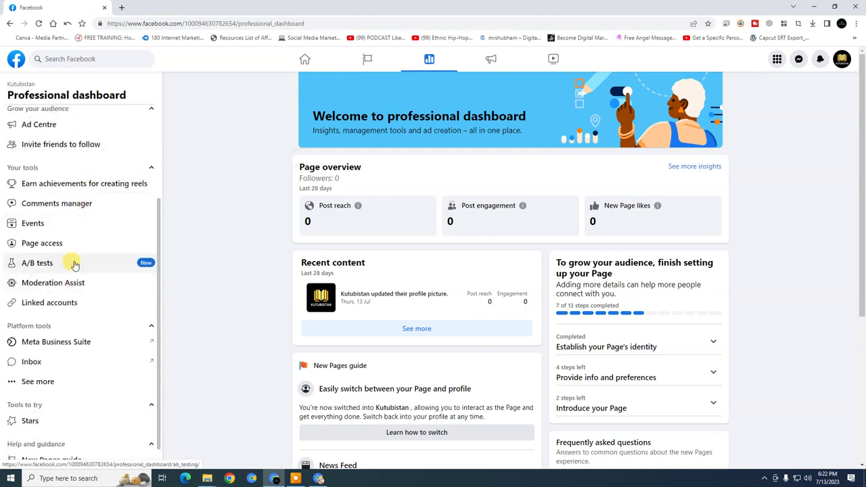
pyautogui.scroll(-1, 54, 419)
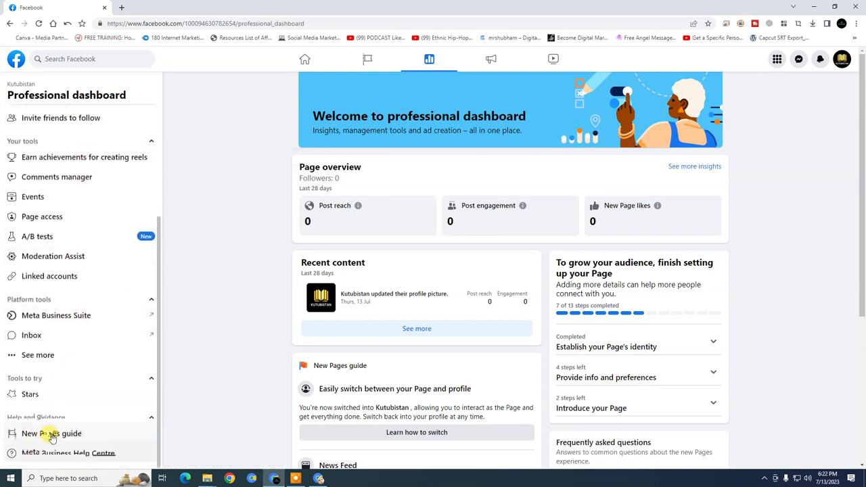
pyautogui.scroll(3, 91, 379)
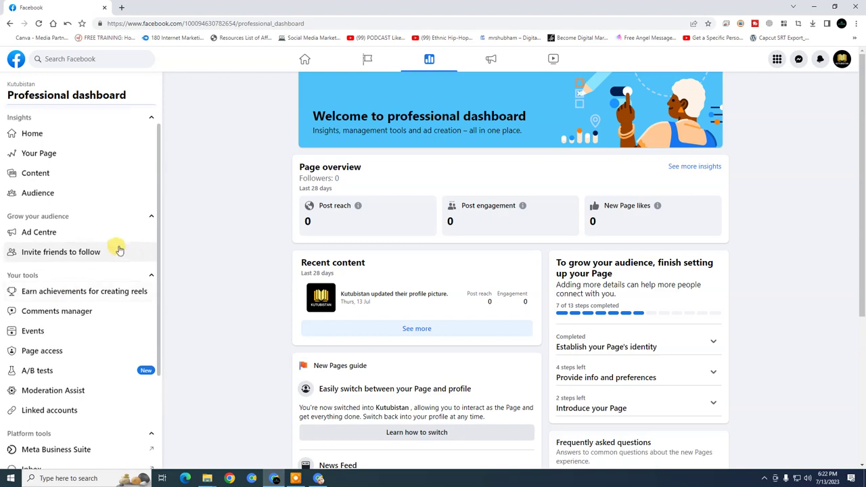
pyautogui.scroll(1, 109, 270)
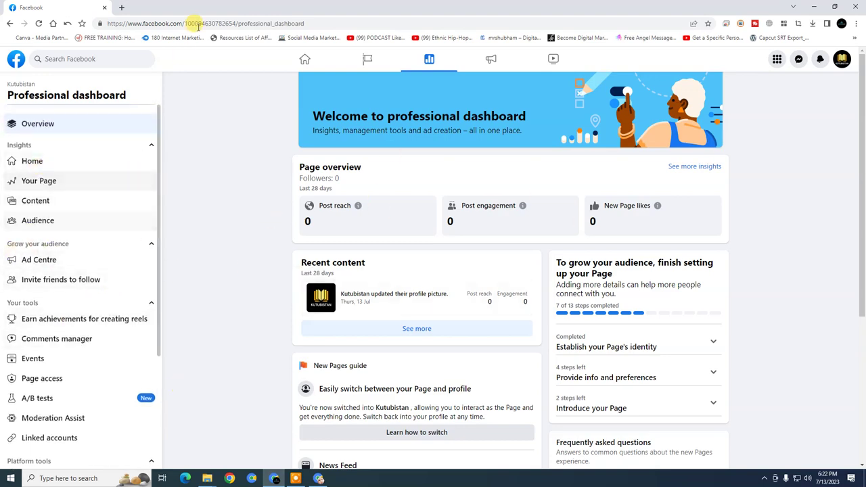
# Go back to the Kutubistan Page and look over its sections
pyautogui.click(9, 23)
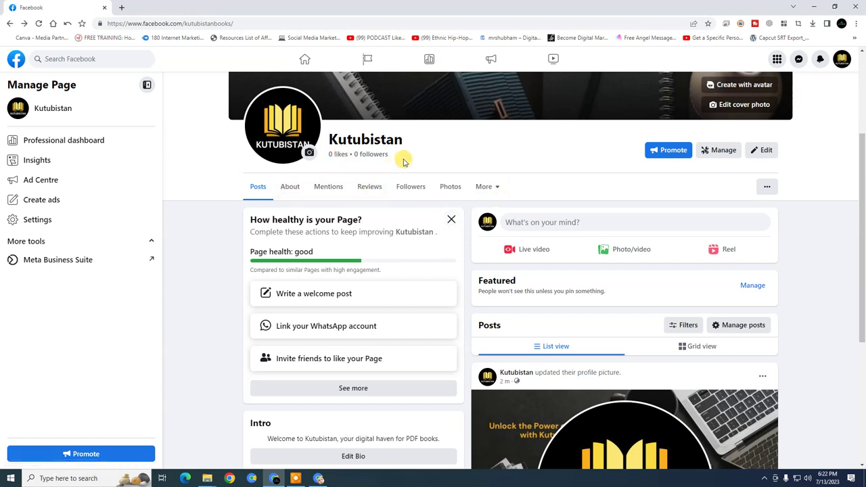
pyautogui.scroll(2, 467, 177)
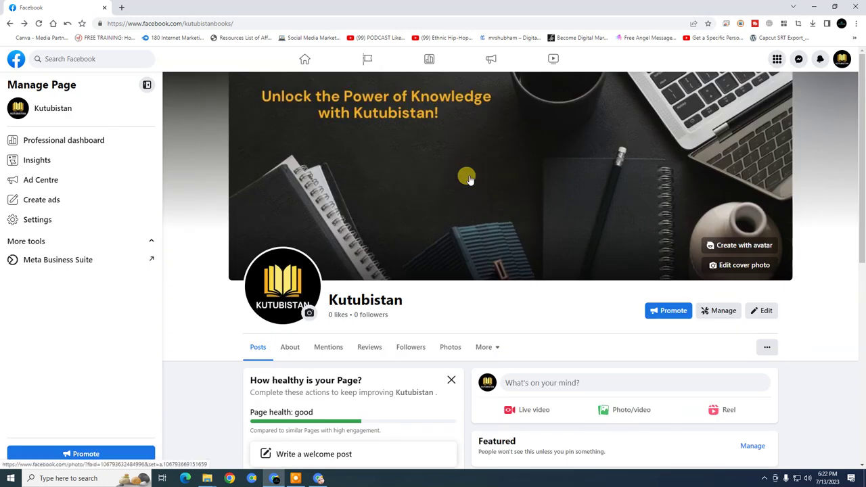
pyautogui.scroll(-1, 474, 198)
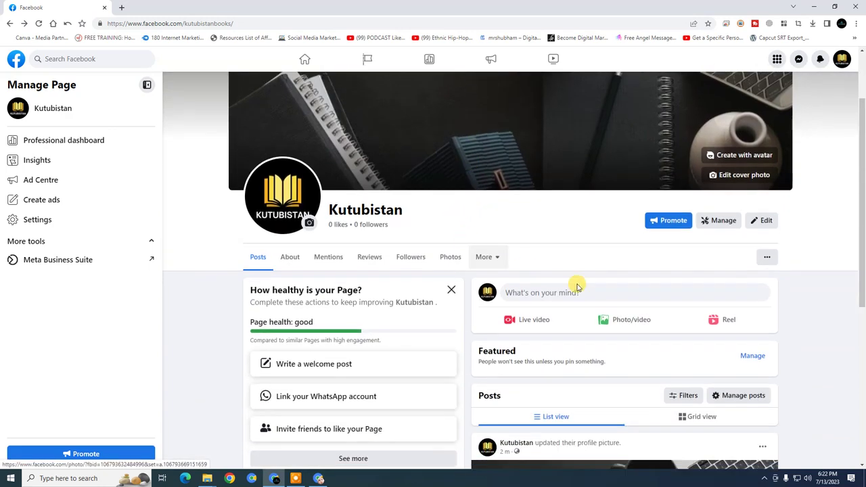
pyautogui.click(483, 260)
pyautogui.click(572, 246)
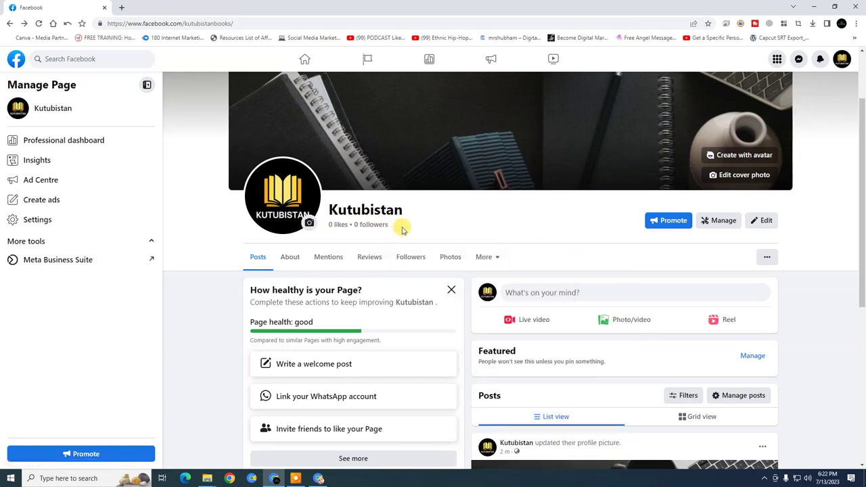
pyautogui.click(430, 231)
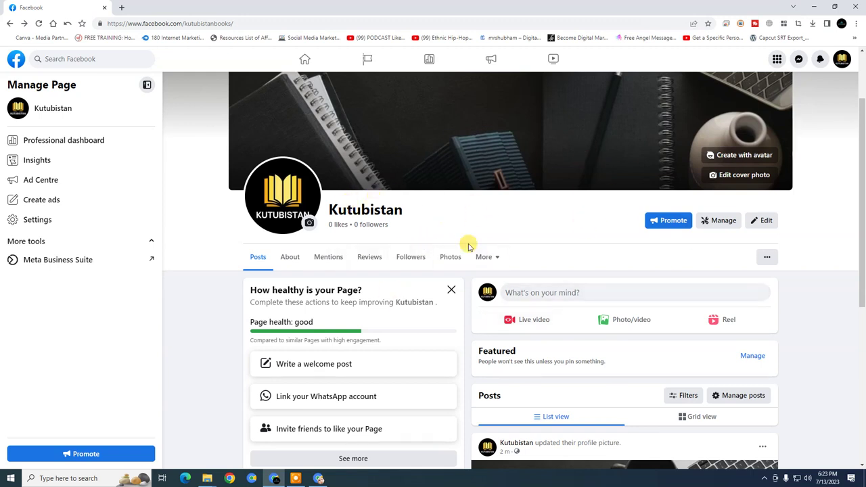
pyautogui.scroll(-2, 474, 257)
pyautogui.scroll(4, 474, 407)
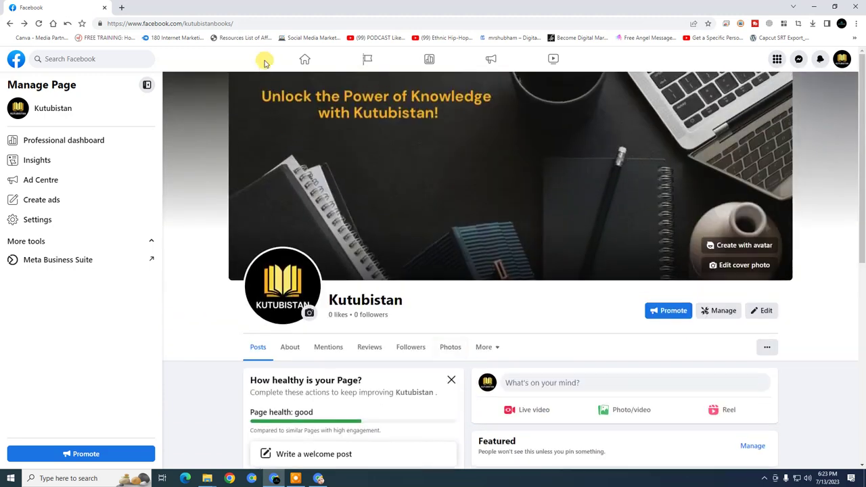
# Copy the Page's address facebook.com/kutubistanbooks from the address bar
pyautogui.click(231, 23)
pyautogui.rightClick(226, 23)
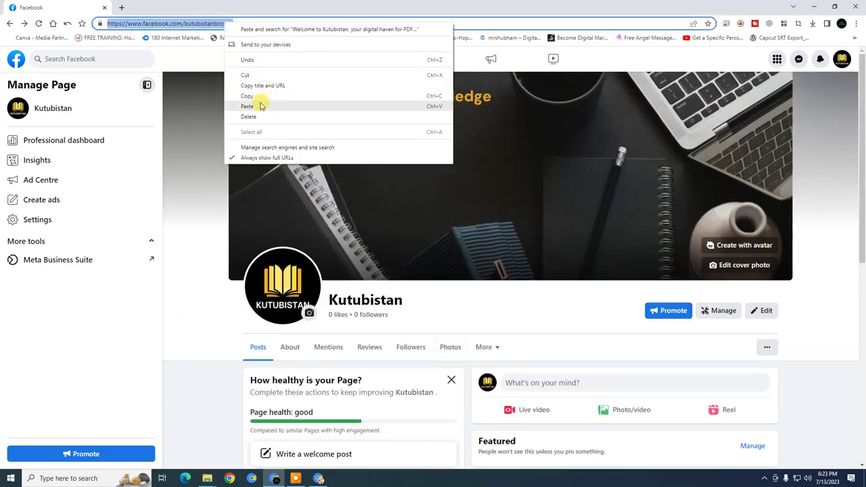
pyautogui.click(261, 96)
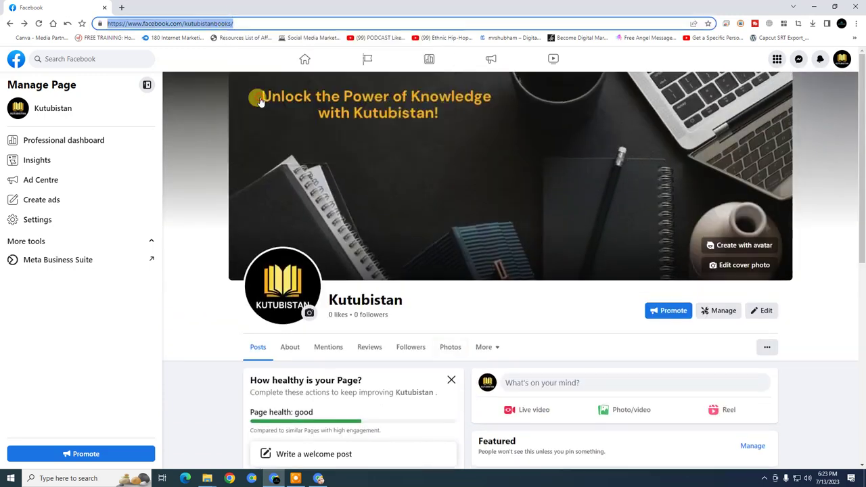
# Open hqsmartpanel.com in a new tab and dismiss its service notification
pyautogui.click(322, 478)
pyautogui.click(446, 7)
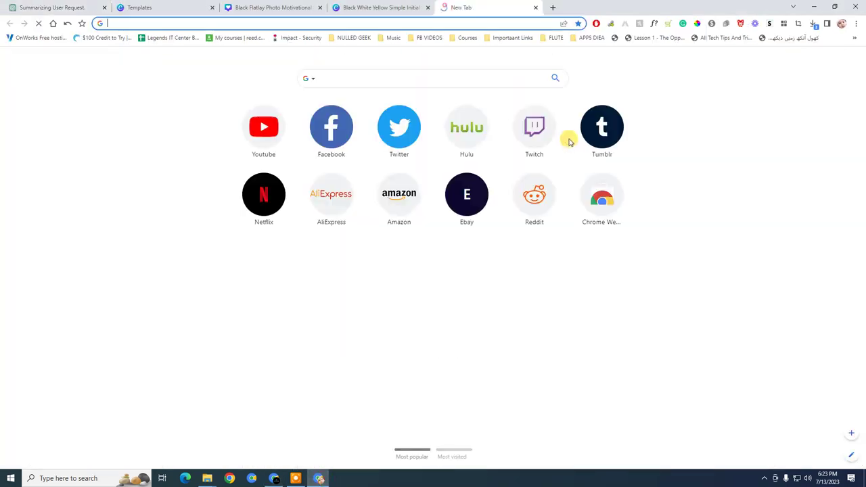
pyautogui.write('hqsmartpanel.com')
pyautogui.press('Return')
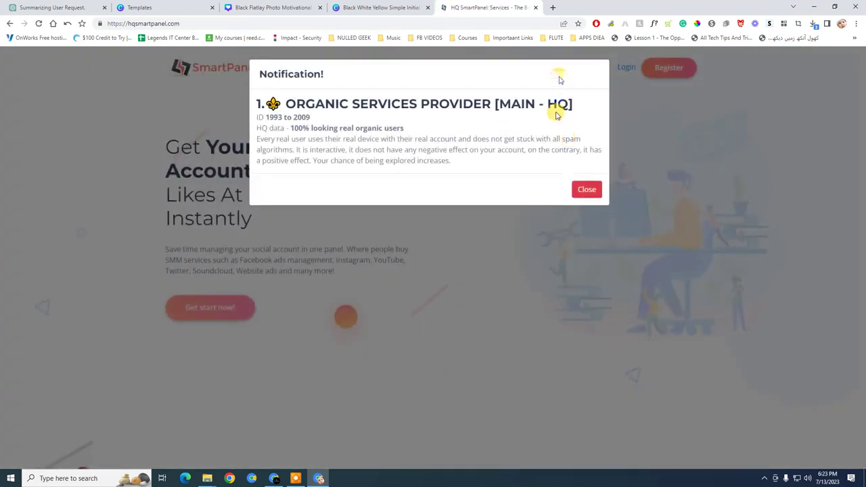
pyautogui.click(587, 189)
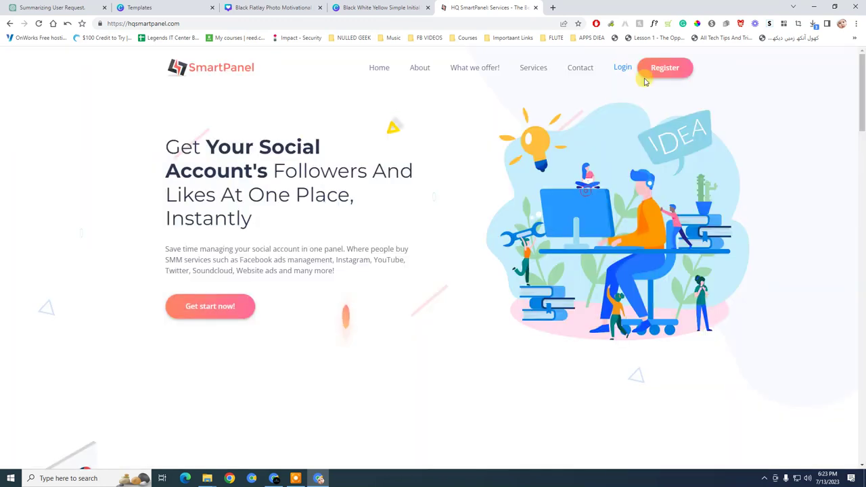
# Log in to HQ SmartPanel with the saved credentials and reCAPTCHA check
pyautogui.click(621, 69)
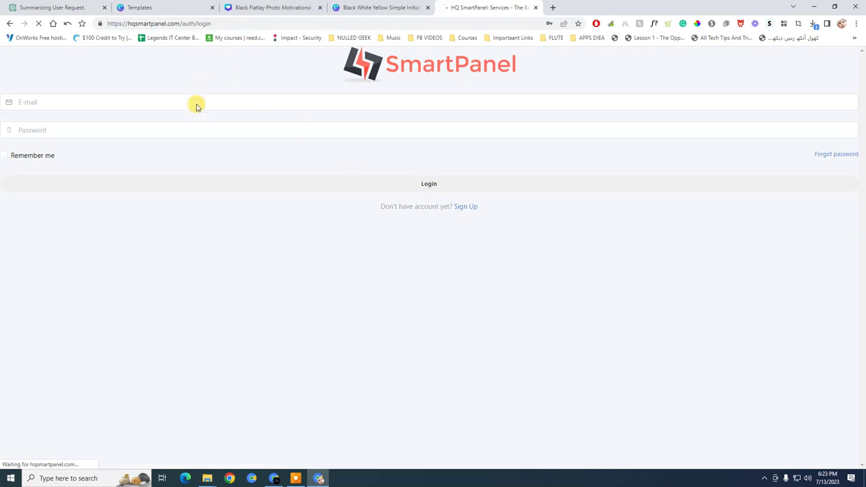
pyautogui.click(196, 102)
pyautogui.click(29, 156)
pyautogui.click(34, 181)
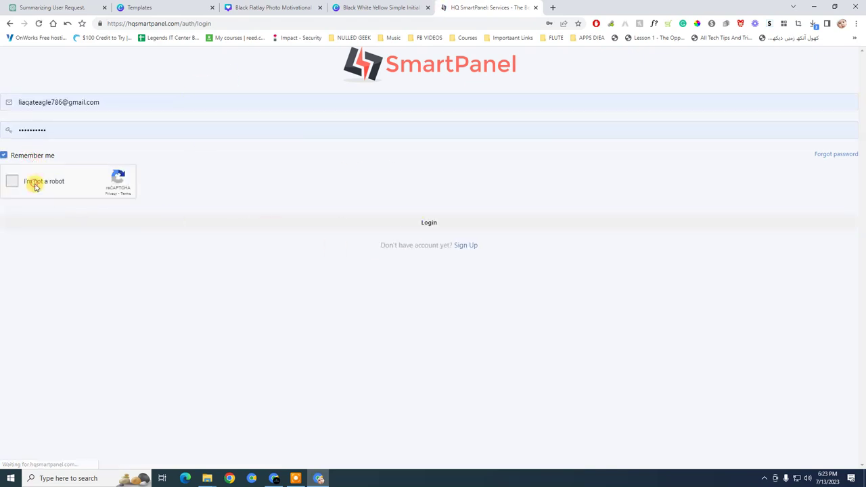
pyautogui.click(425, 223)
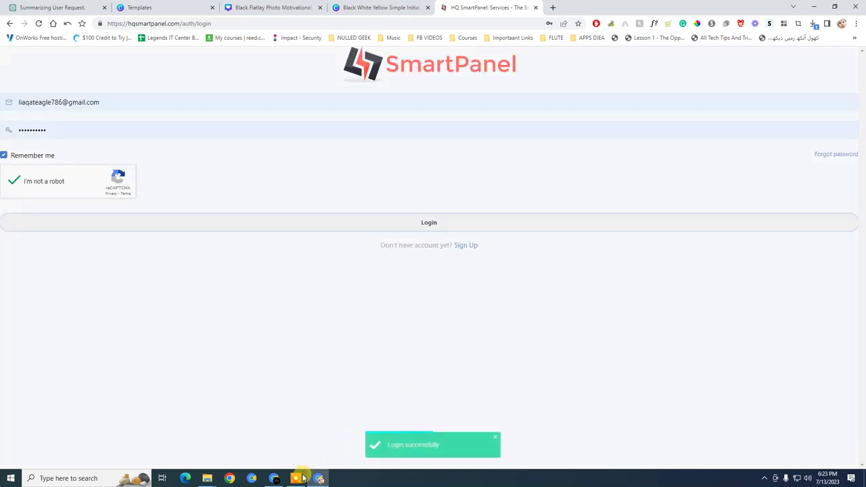
# Glance at the Facebook Page, then return to the SmartPanel New Order form
pyautogui.click(274, 478)
pyautogui.scroll(-3, 487, 291)
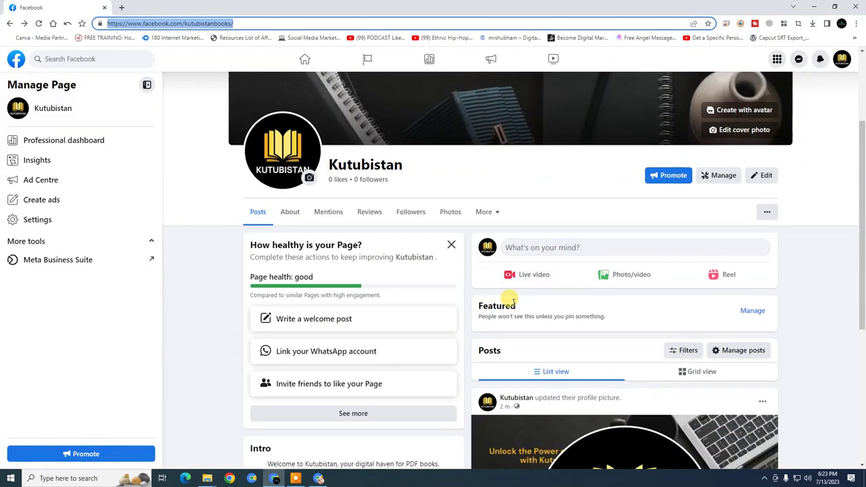
pyautogui.scroll(3, 356, 308)
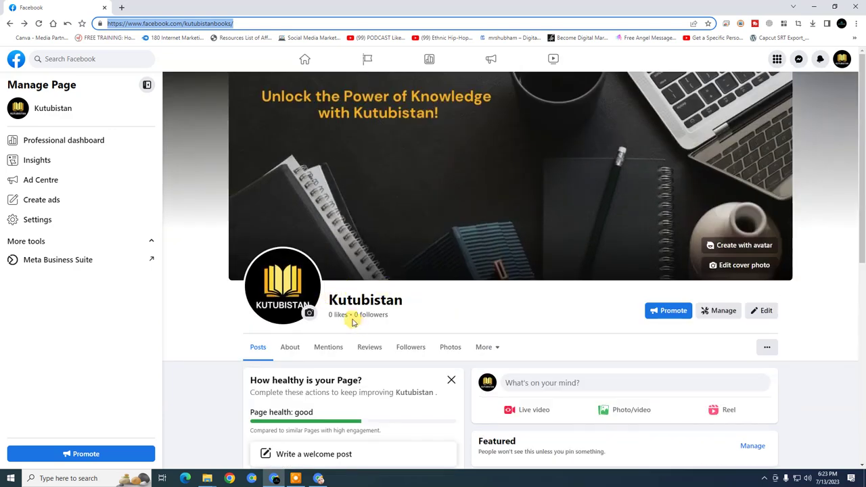
pyautogui.click(318, 440)
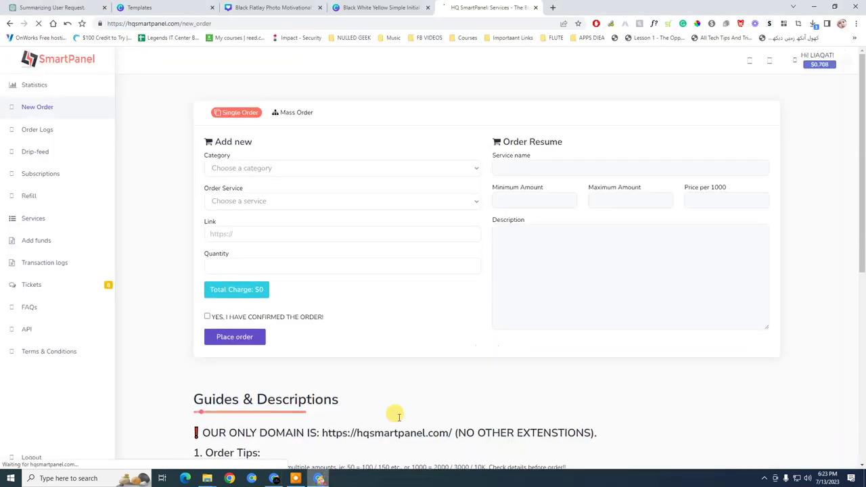
# Set the order category to FACEBOOK PAGE LIKES + FOLLOWERS and list its services
pyautogui.click(462, 170)
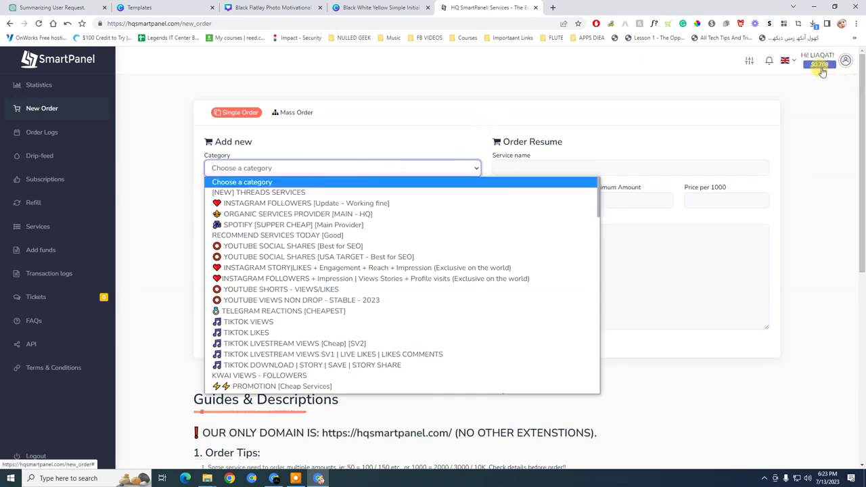
pyautogui.scroll(-2, 257, 231)
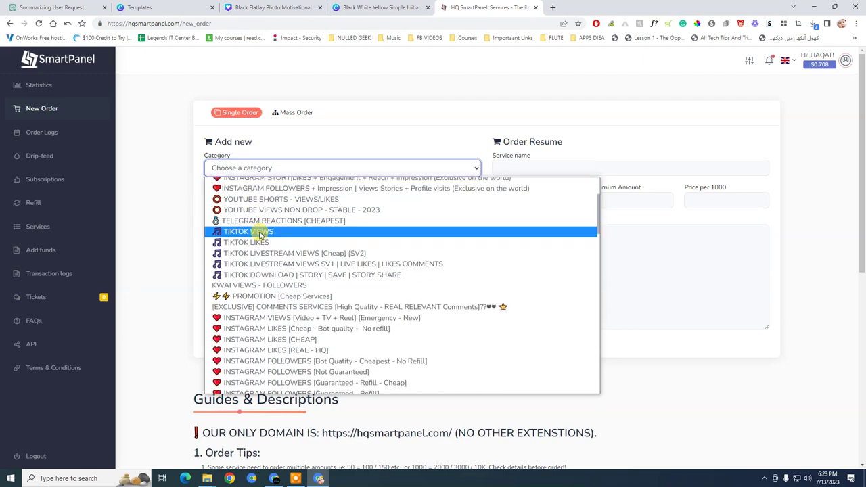
pyautogui.scroll(-12, 259, 233)
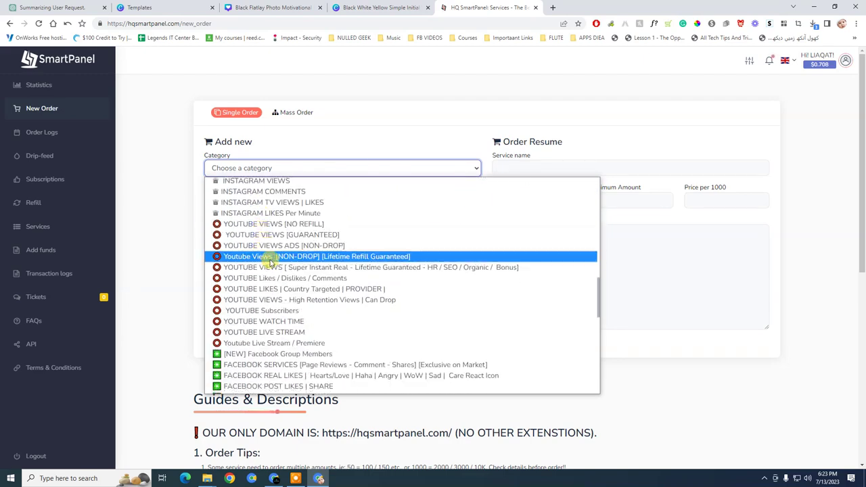
pyautogui.scroll(-3, 269, 260)
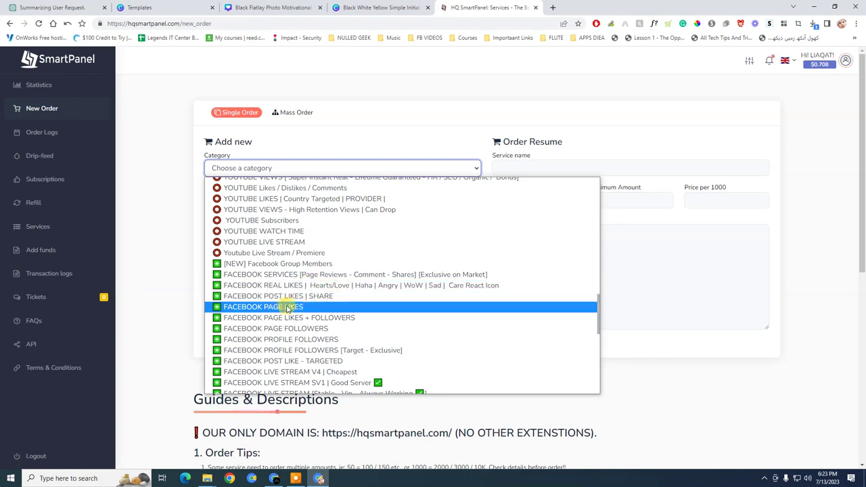
pyautogui.click(308, 317)
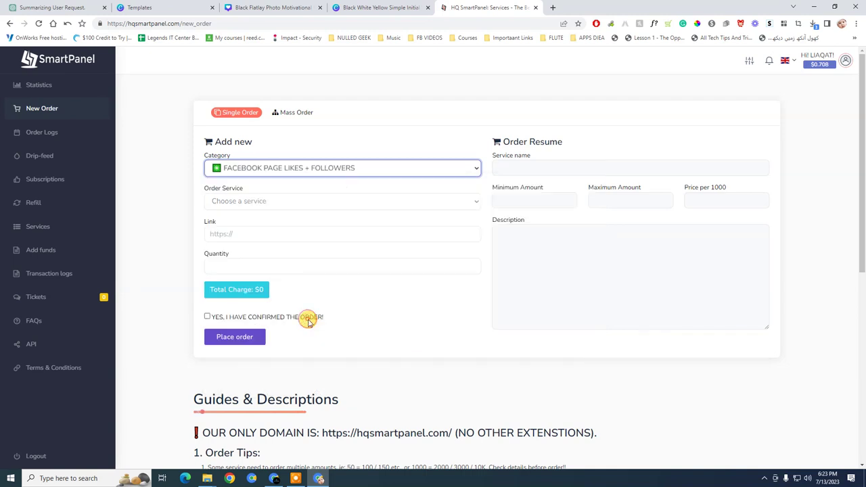
pyautogui.click(328, 202)
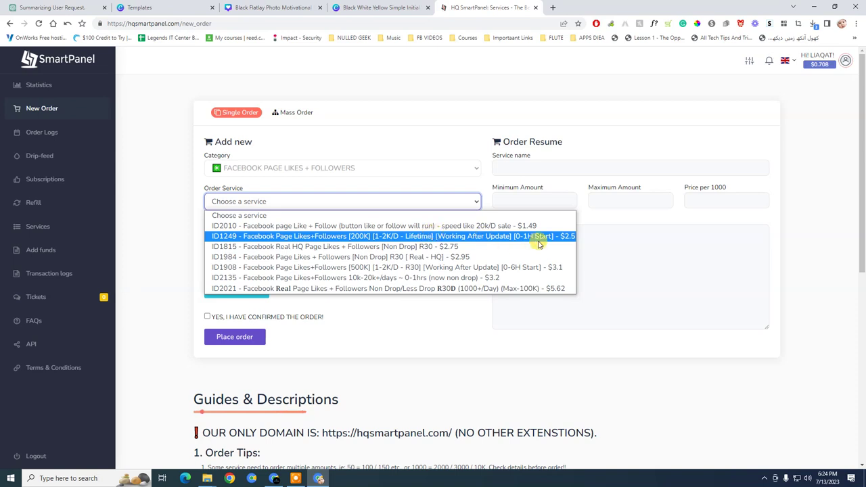
# Choose service ID1249 and paste the Kutubistan Facebook page link
pyautogui.click(538, 238)
pyautogui.click(243, 233)
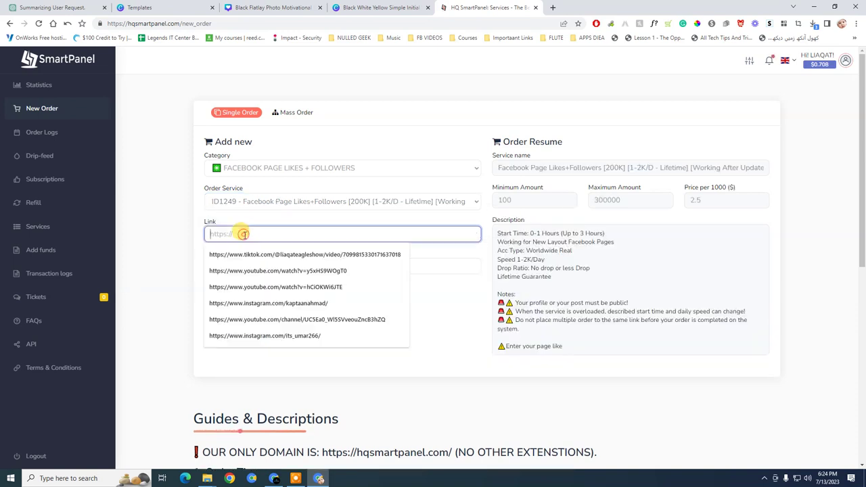
pyautogui.write('https://www.facebook.com/kutubistanbooks/')
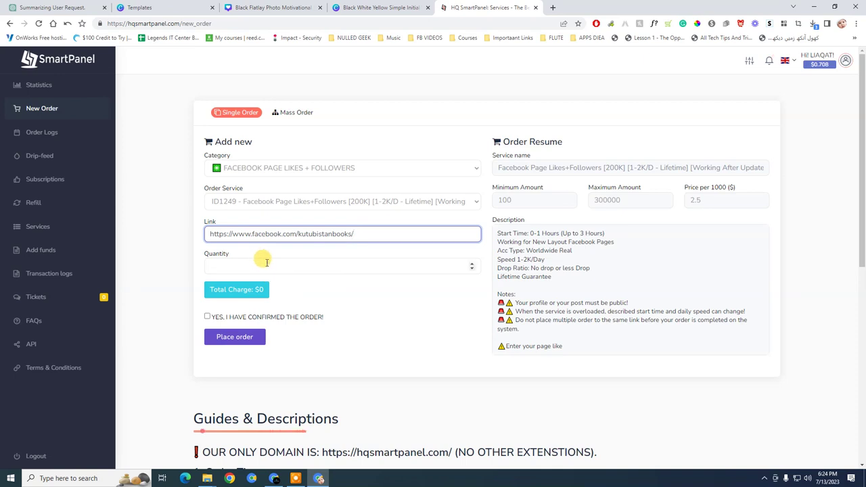
# Set the quantity to 150, tick the confirmation and place the order
pyautogui.click(266, 265)
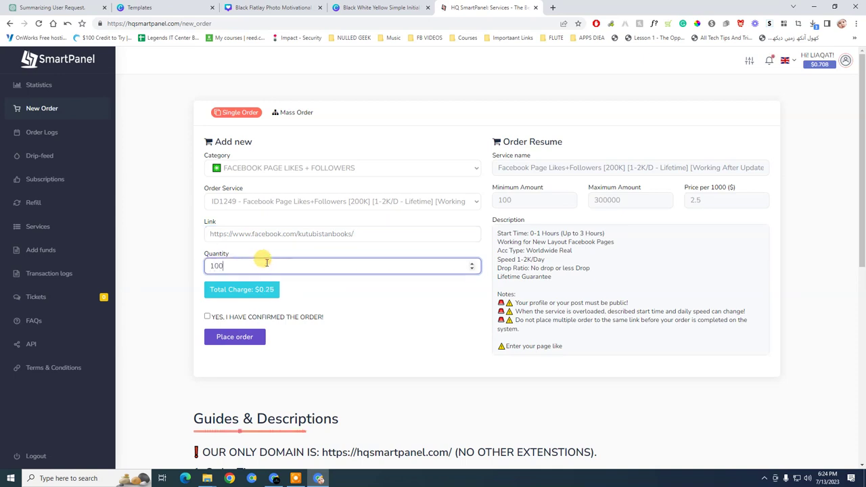
pyautogui.click(241, 262)
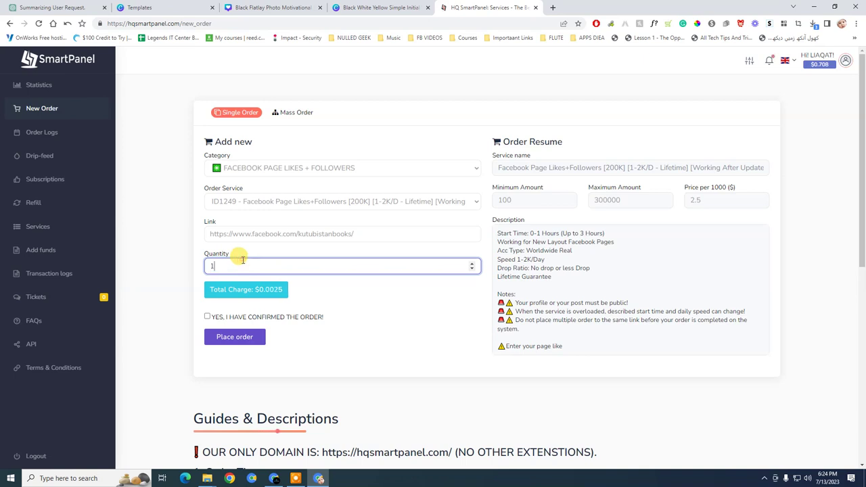
pyautogui.write('151')
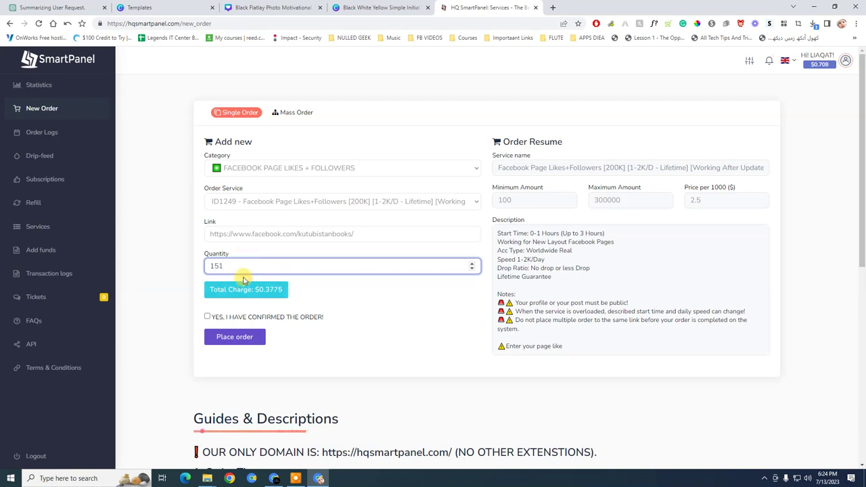
pyautogui.press('BackSpace')
pyautogui.click(305, 305)
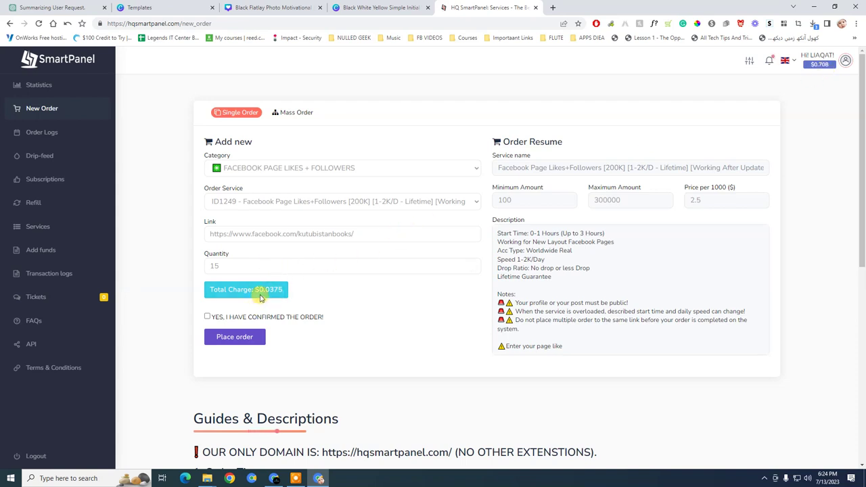
pyautogui.click(233, 264)
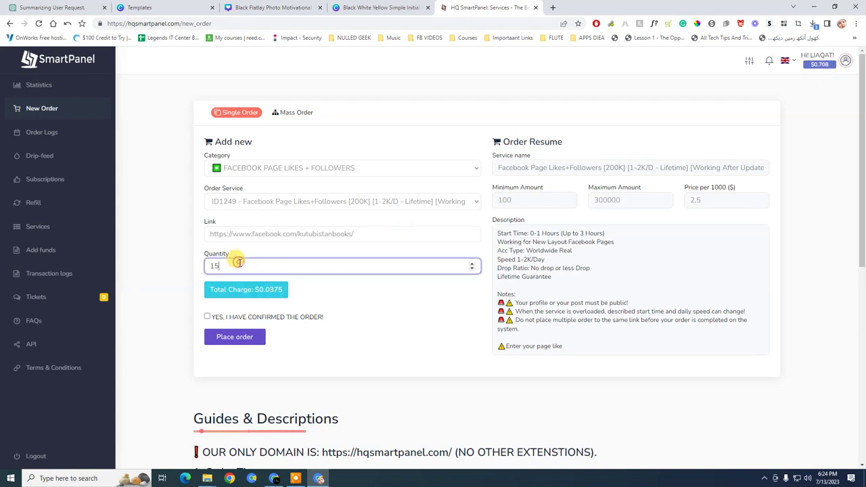
pyautogui.write('0')
pyautogui.click(396, 318)
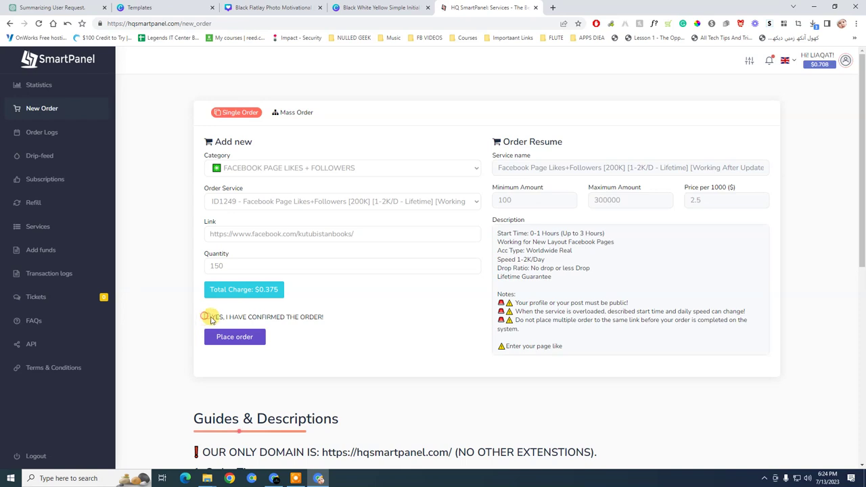
pyautogui.click(207, 317)
pyautogui.click(233, 338)
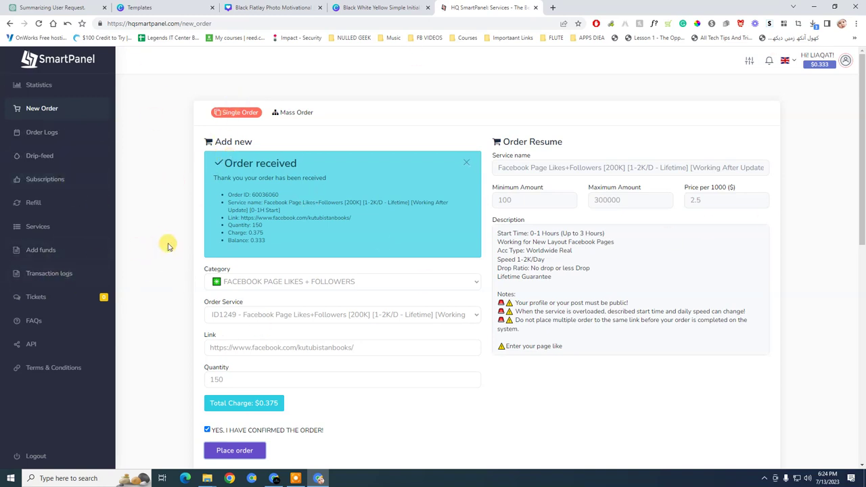
# Look over the guides below the order form, then go to the Statistics page
pyautogui.scroll(-4, 189, 230)
pyautogui.scroll(-4, 250, 319)
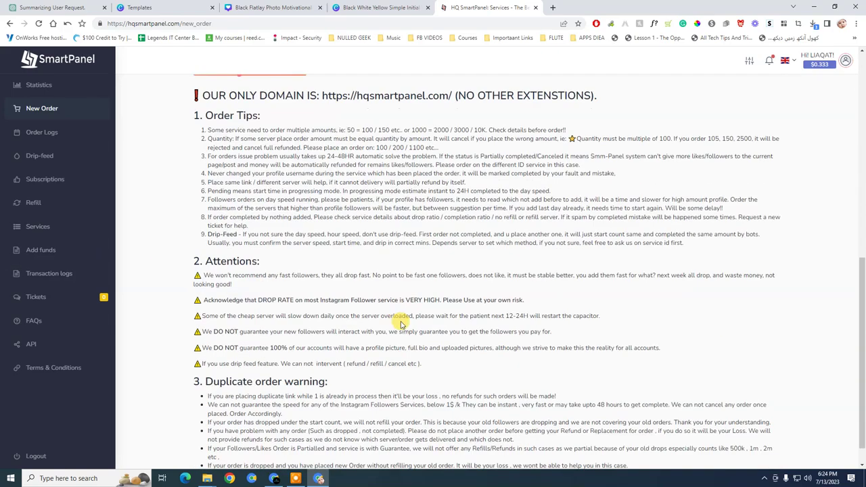
pyautogui.scroll(8, 347, 358)
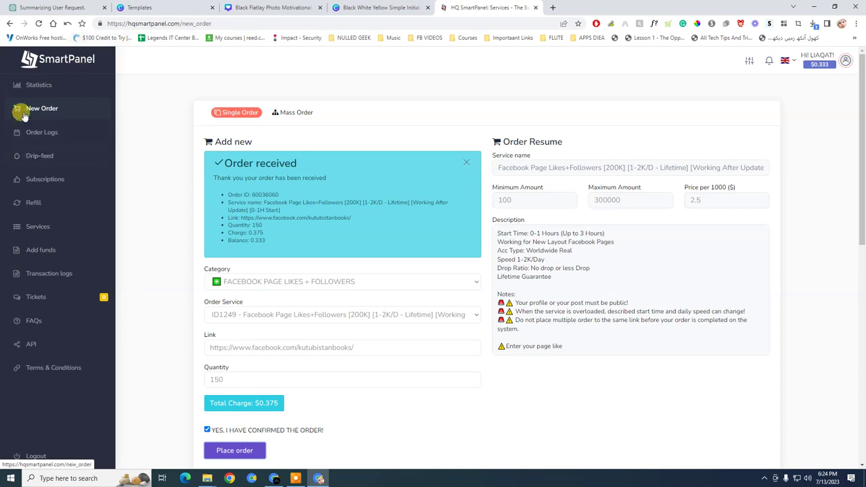
pyautogui.click(28, 84)
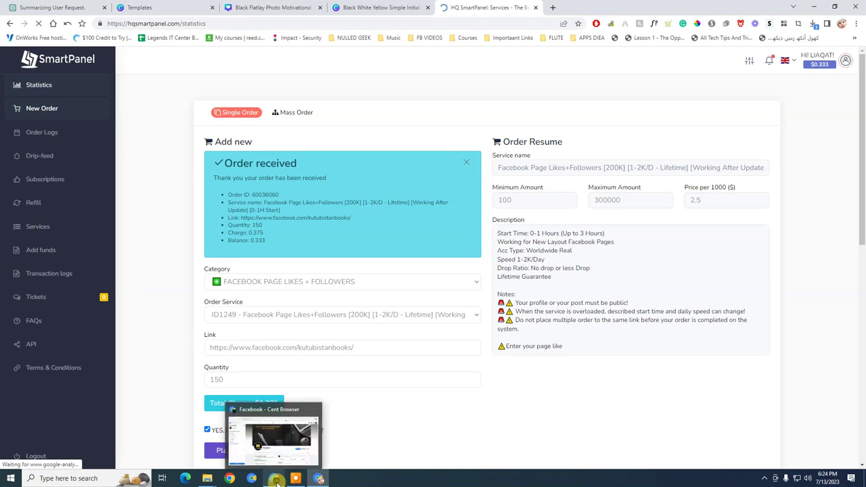
# Reload the Kutubistan Facebook page to check its Intro, then return to the SmartPanel order log
pyautogui.click(276, 480)
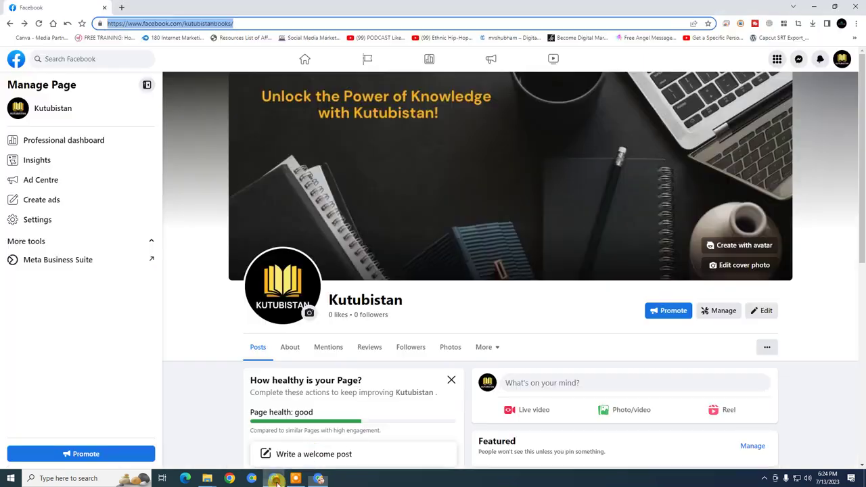
pyautogui.click(40, 24)
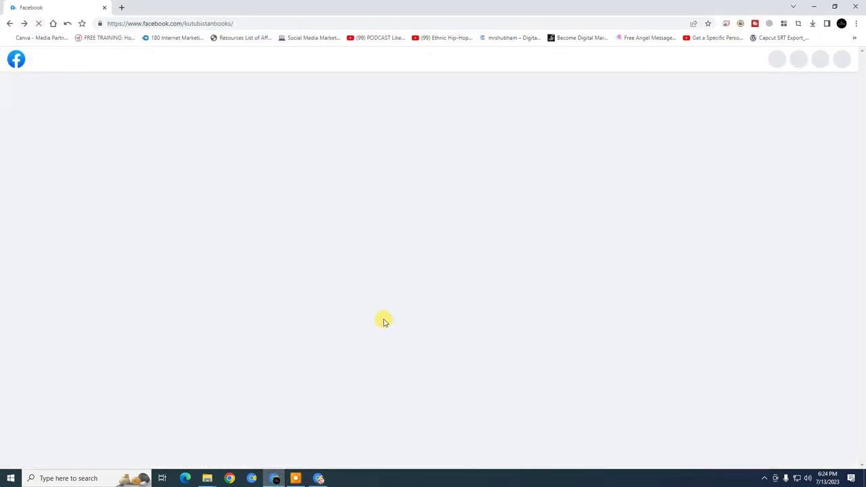
pyautogui.scroll(-2, 382, 322)
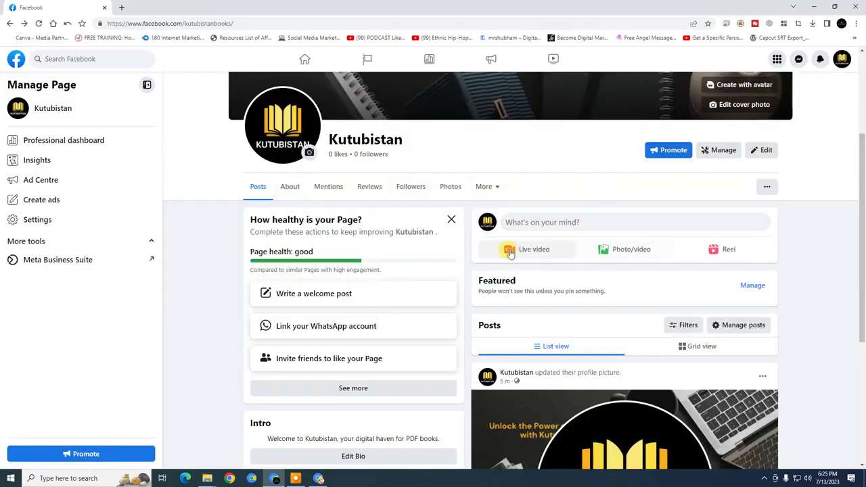
pyautogui.scroll(-3, 467, 269)
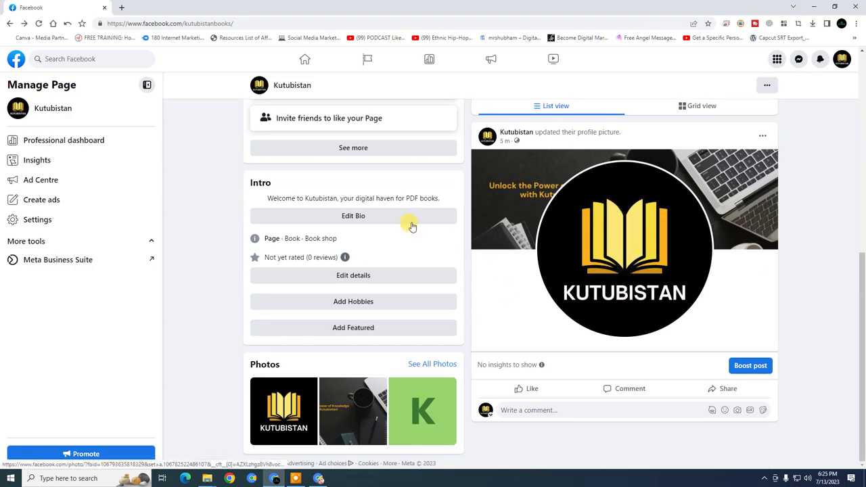
pyautogui.scroll(3, 473, 254)
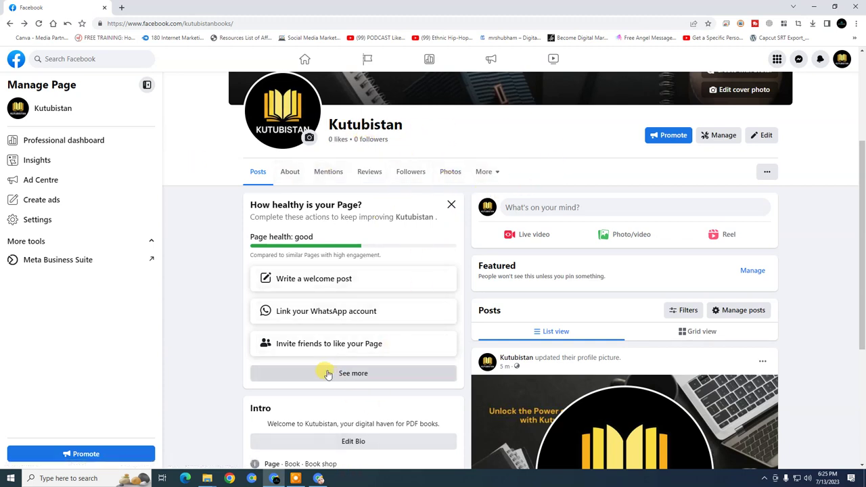
pyautogui.click(321, 478)
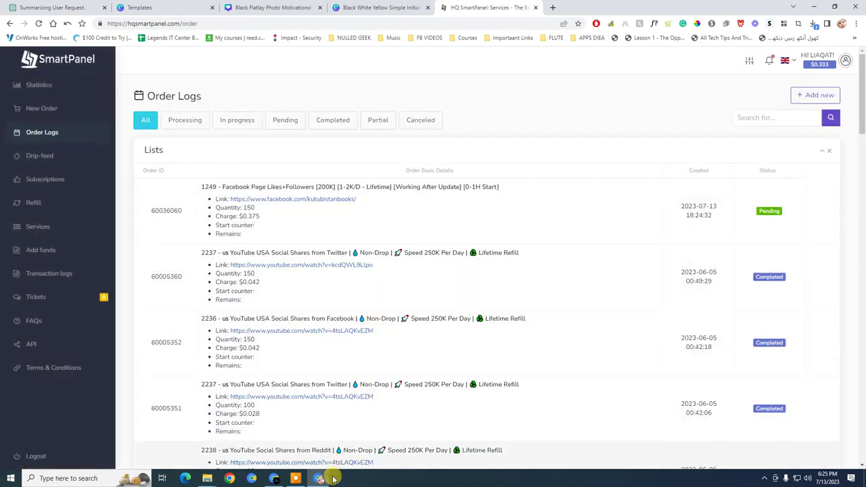
# Compare the pending order with the Kutubistan Facebook page, then open a new browser tab
pyautogui.click(274, 479)
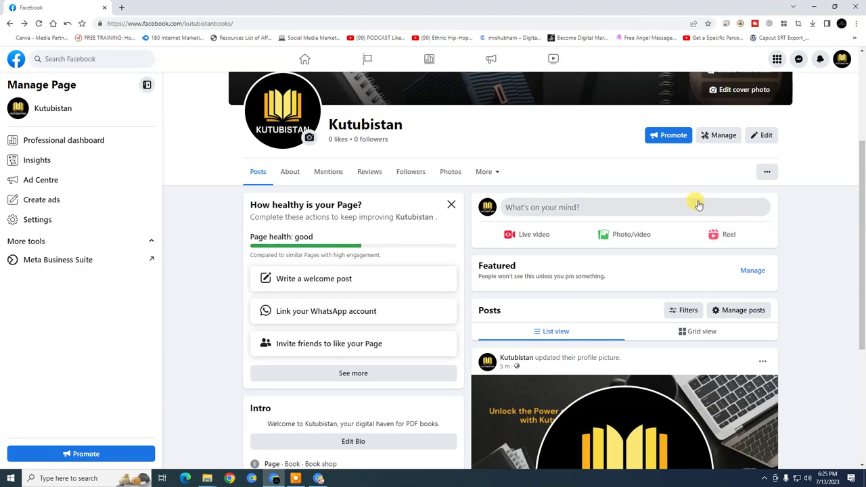
pyautogui.click(319, 479)
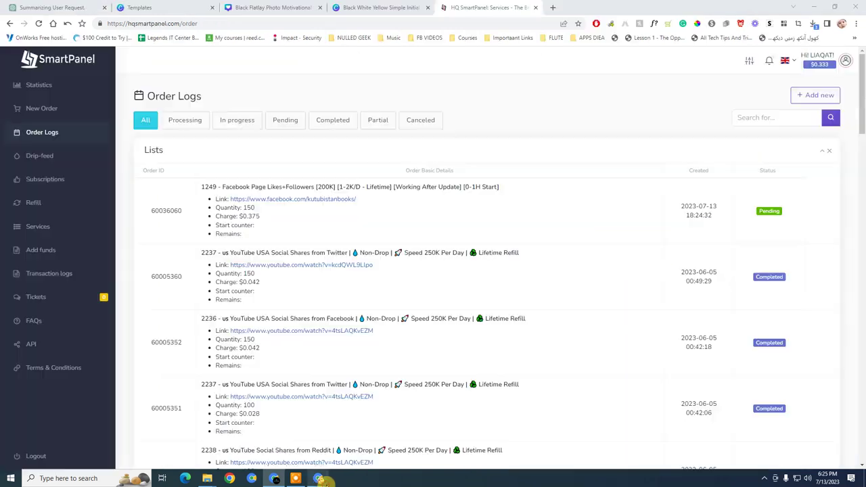
pyautogui.click(551, 8)
# Go to web.whatsapp.com and open the shared '1st set Books 70' Drive folder link
pyautogui.write('we')
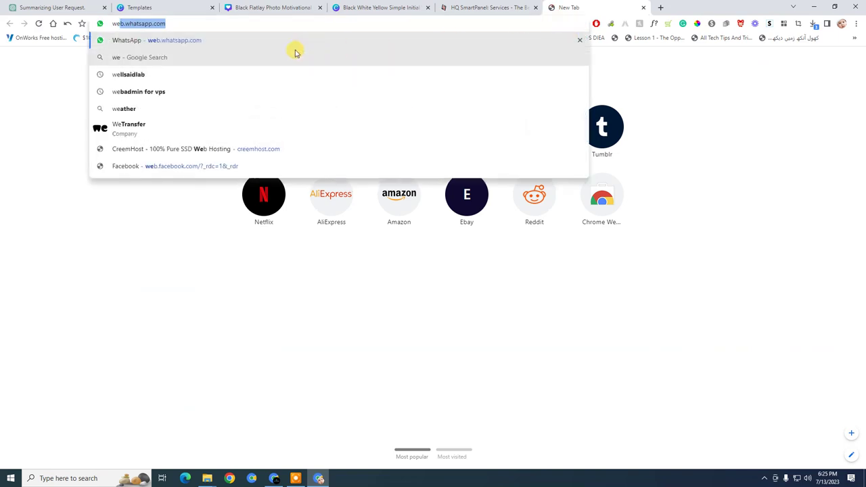
pyautogui.click(272, 42)
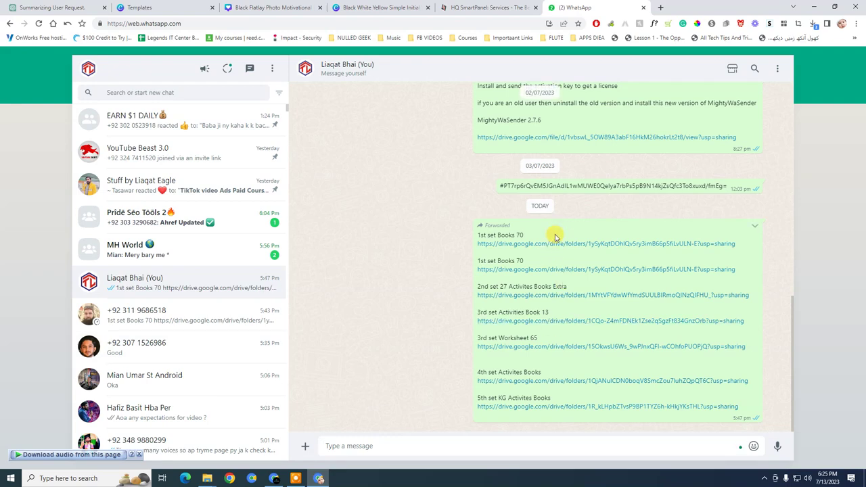
pyautogui.click(557, 244)
pyautogui.click(619, 7)
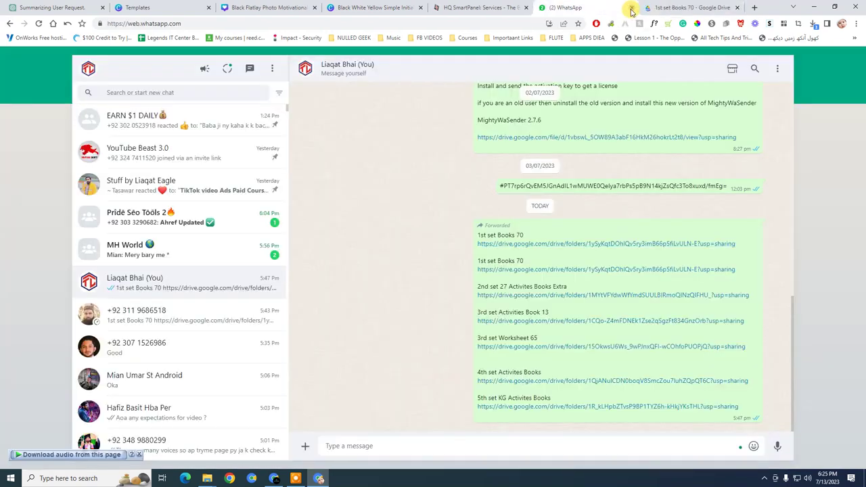
# Close WhatsApp, enter the Literature 18 folder and preview 1. Alphabet Activities.pdf
pyautogui.click(631, 8)
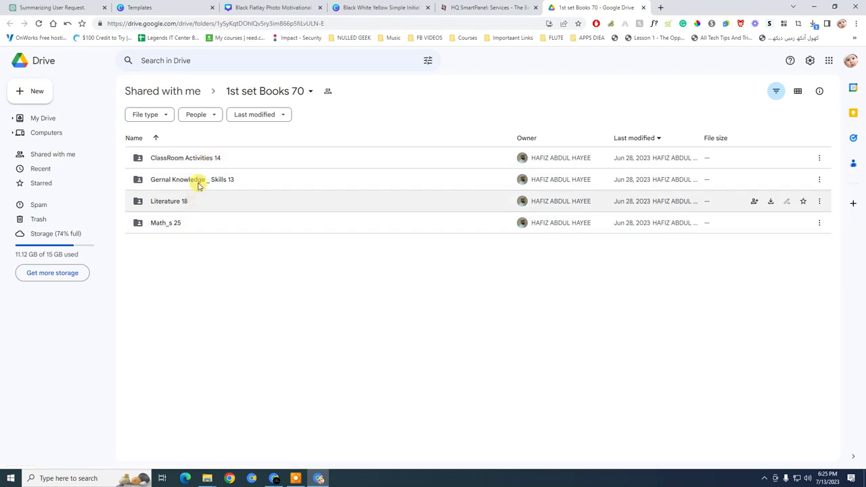
pyautogui.doubleClick(189, 202)
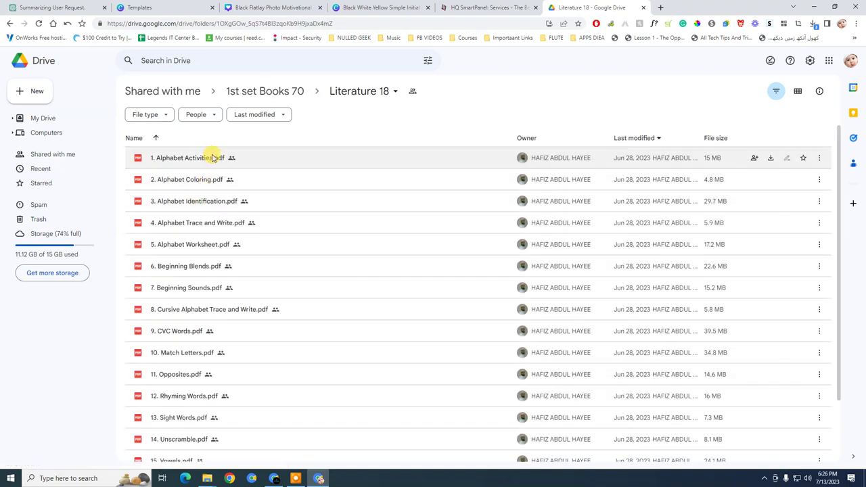
pyautogui.doubleClick(207, 158)
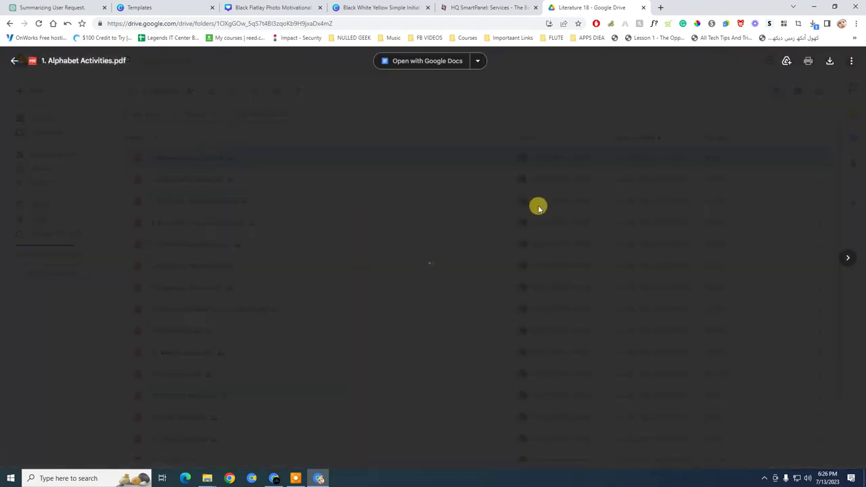
# Page through the 42-page Alphabet Activities PDF and close it back to the file list
pyautogui.scroll(-7, 449, 197)
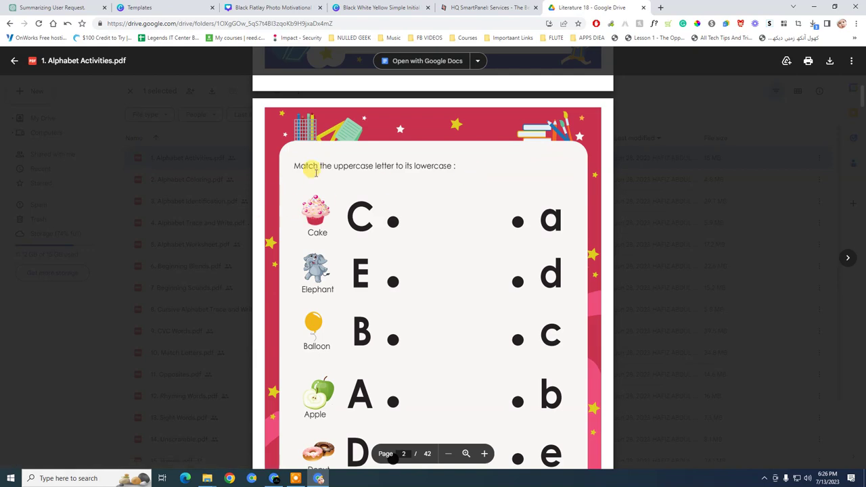
pyautogui.scroll(-1, 401, 162)
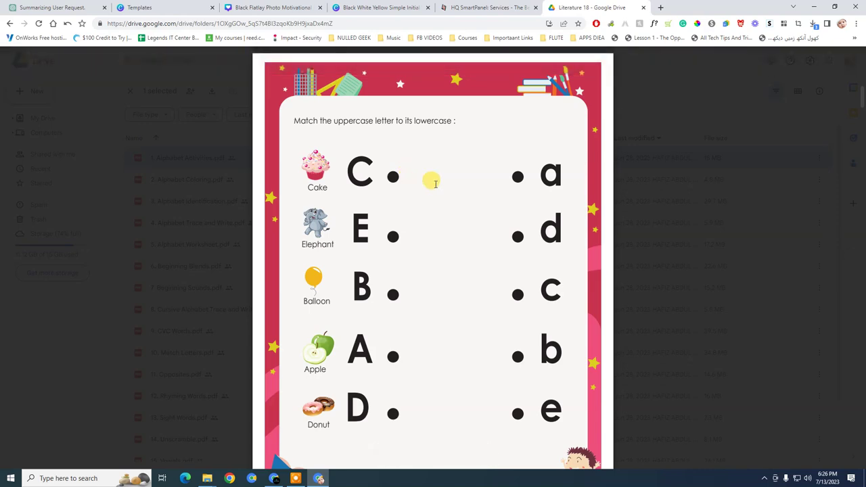
pyautogui.scroll(-7, 451, 257)
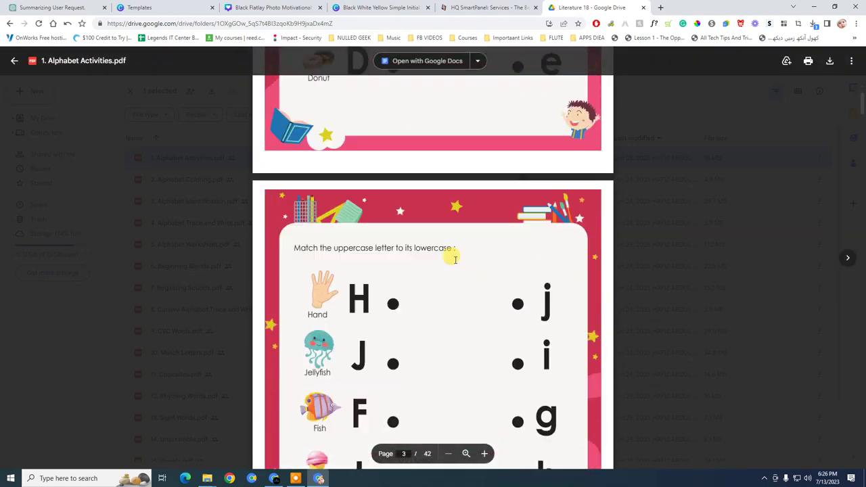
pyautogui.scroll(-10, 375, 214)
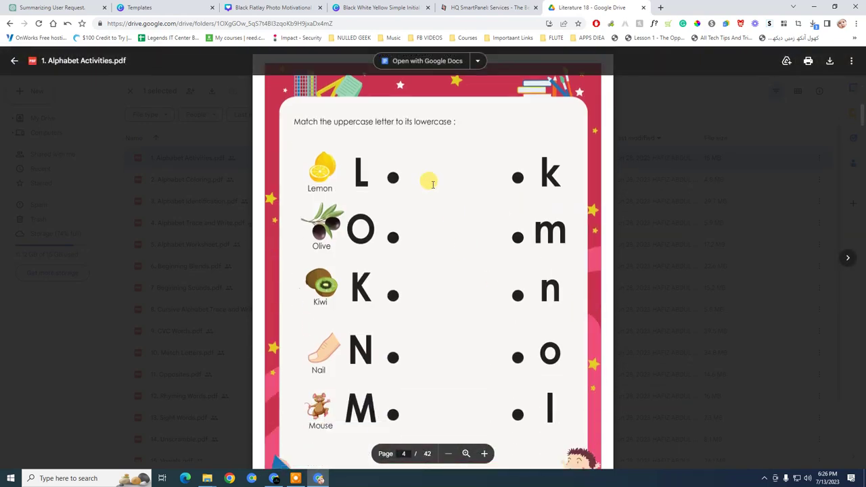
pyautogui.scroll(-15, 448, 213)
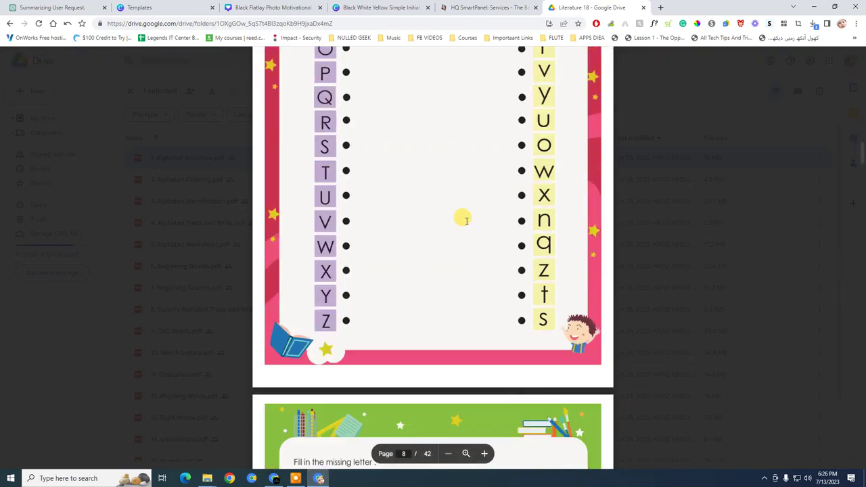
pyautogui.scroll(3, 460, 223)
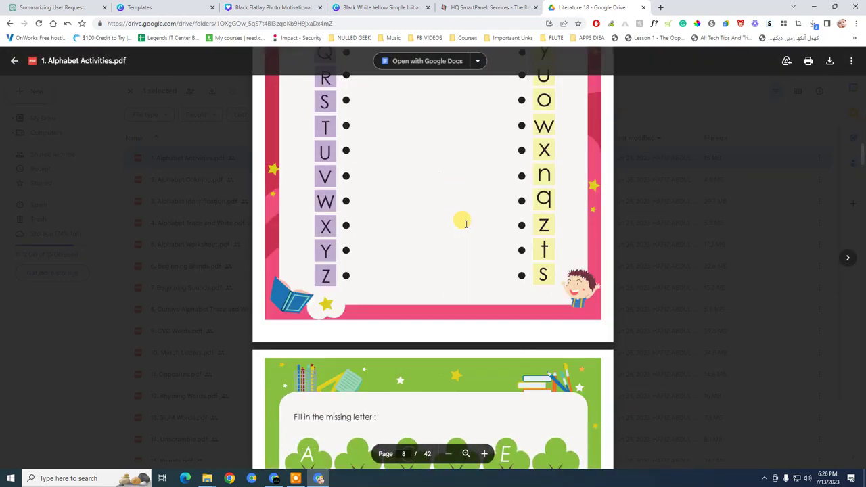
pyautogui.scroll(-2, 359, 281)
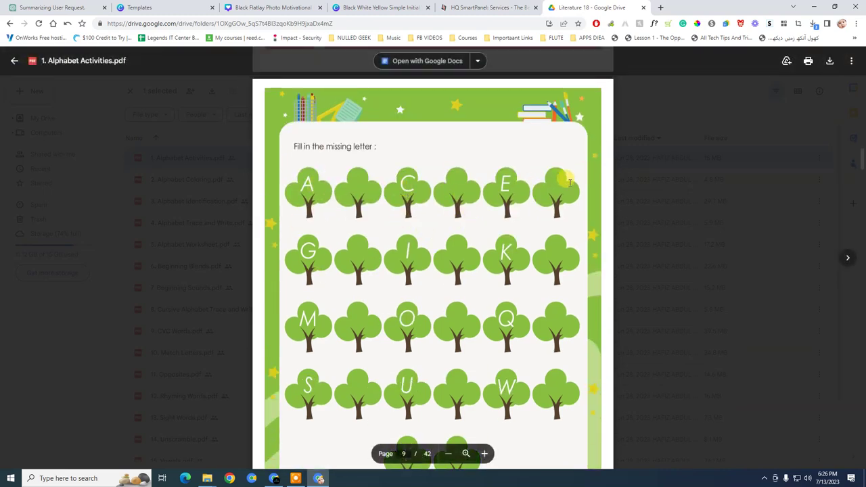
pyautogui.scroll(-5, 401, 248)
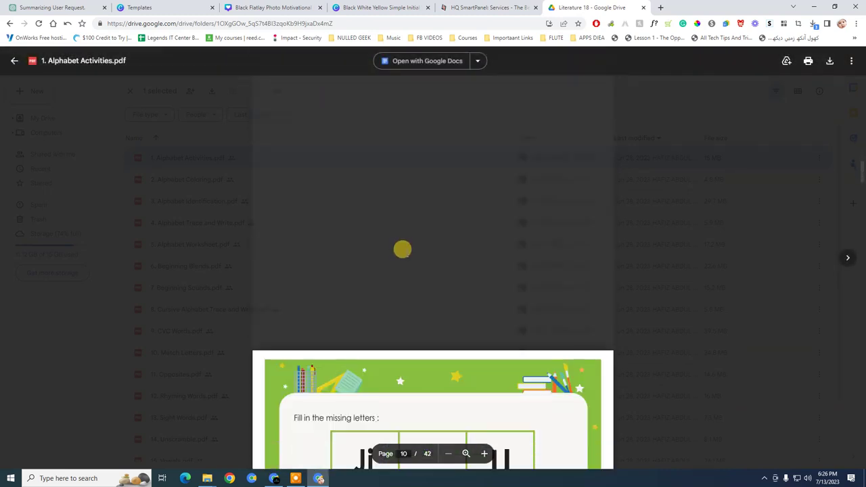
pyautogui.scroll(-15, 407, 249)
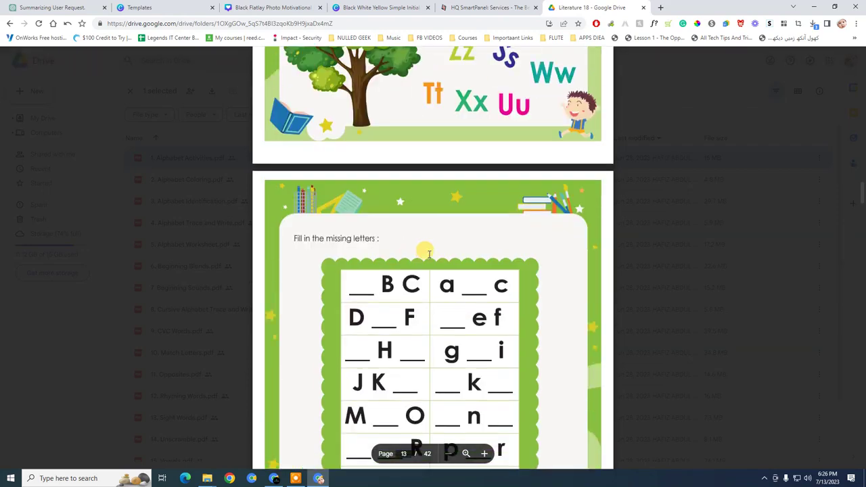
pyautogui.click(653, 247)
pyautogui.scroll(-3, 261, 243)
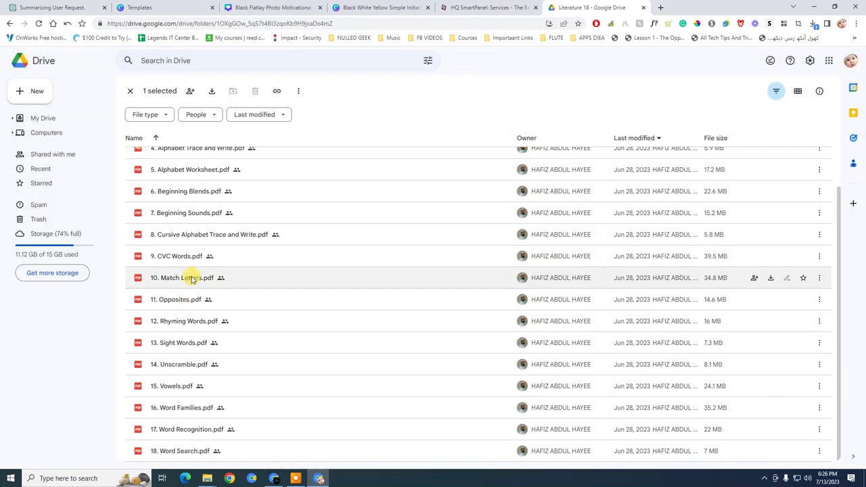
# Preview 11. Opposites.pdf and page through its 26 pages
pyautogui.doubleClick(189, 300)
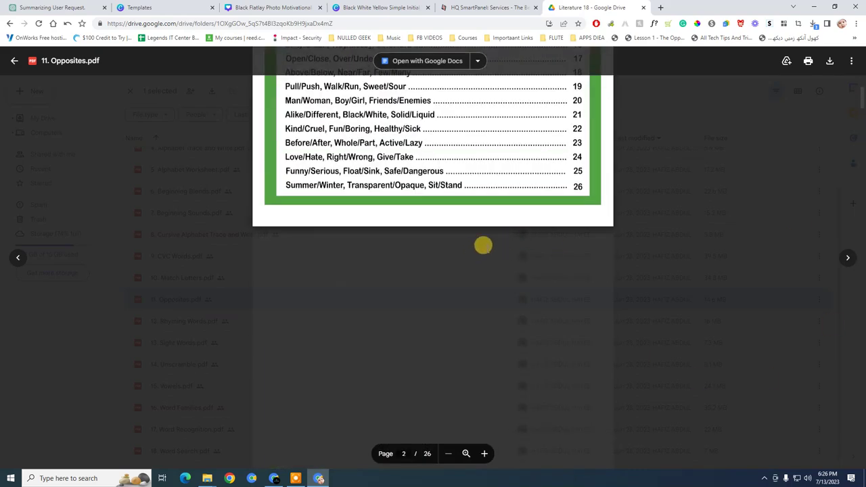
pyautogui.scroll(-3, 487, 245)
pyautogui.scroll(-3, 386, 255)
pyautogui.scroll(3, 369, 234)
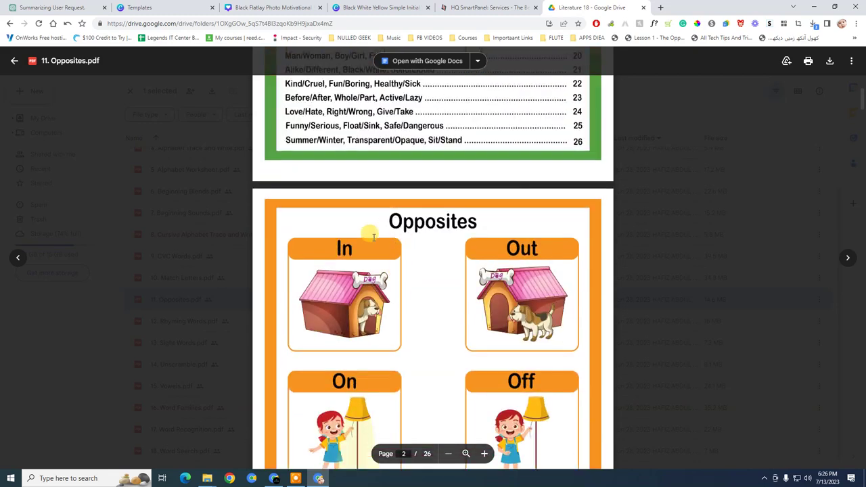
pyautogui.scroll(-1, 433, 234)
pyautogui.scroll(-3, 258, 264)
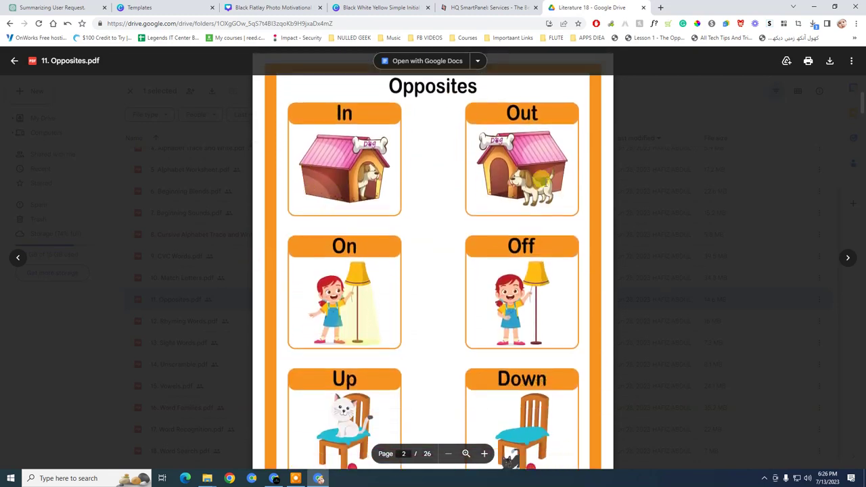
pyautogui.scroll(-10, 483, 280)
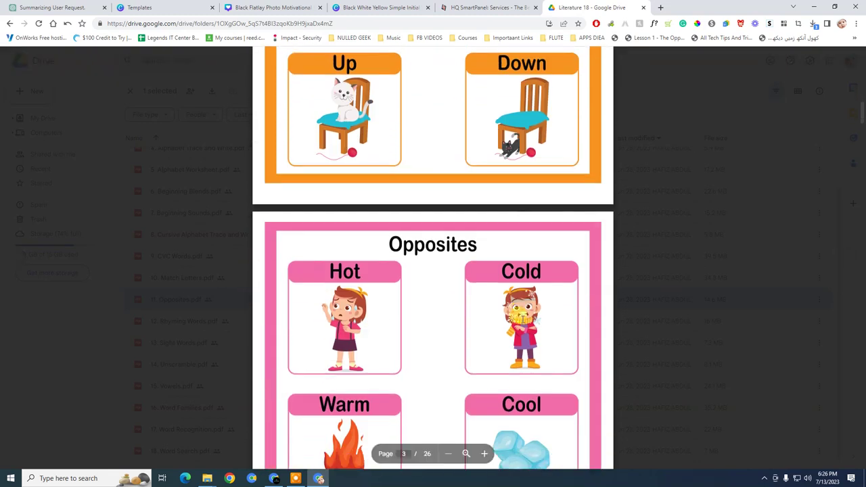
pyautogui.scroll(-8, 464, 268)
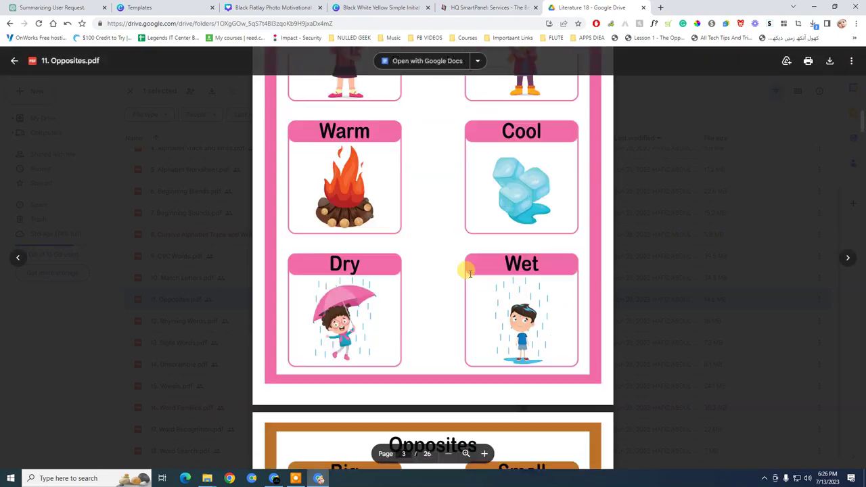
pyautogui.scroll(-3, 506, 221)
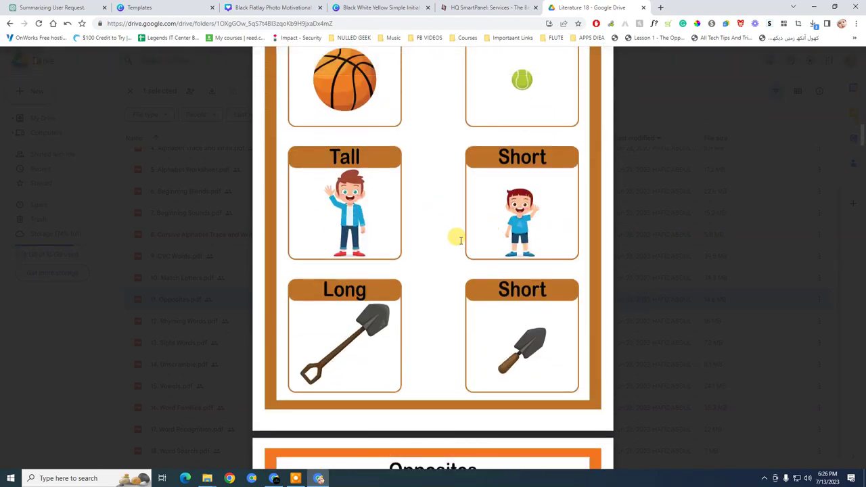
pyautogui.scroll(4, 559, 309)
pyautogui.scroll(-5, 487, 328)
pyautogui.scroll(-20, 487, 328)
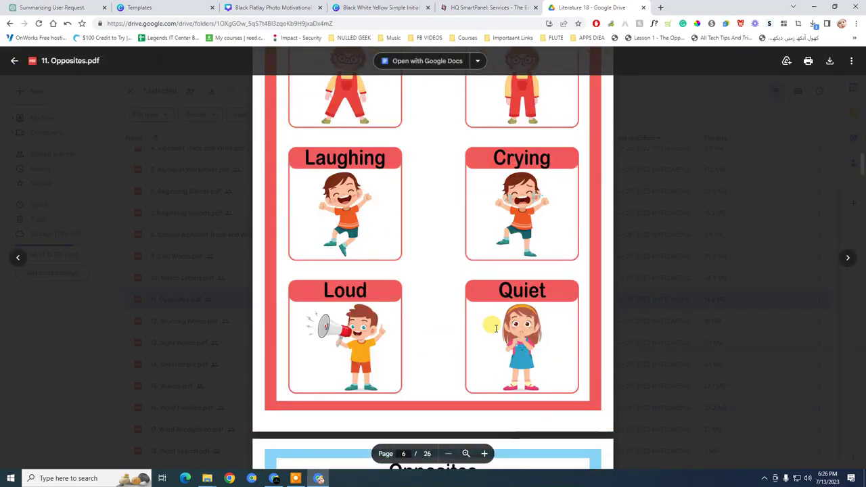
pyautogui.scroll(-5, 808, 226)
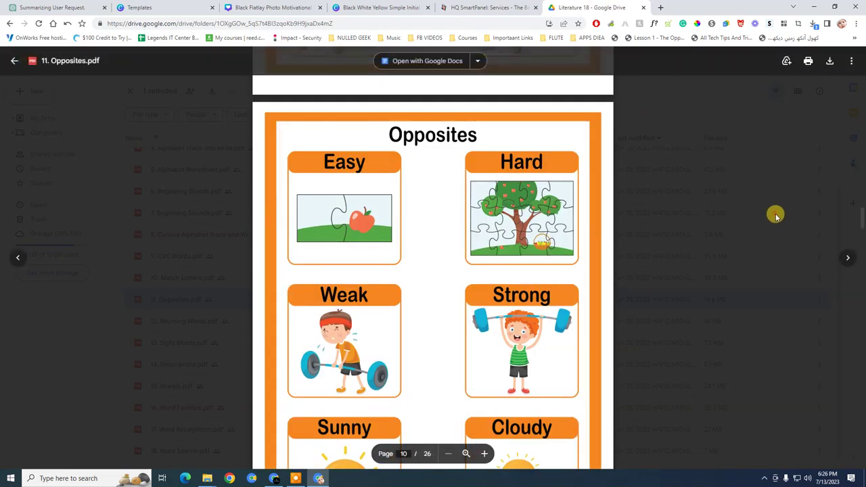
# Close the Opposites preview, clear the file selection and open a new browser tab
pyautogui.press('Escape')
pyautogui.click(129, 91)
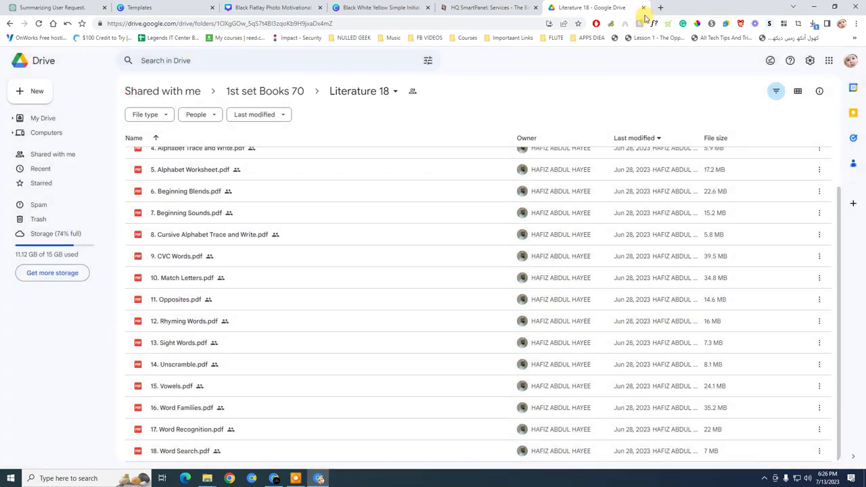
pyautogui.click(659, 7)
# Close the Literature 18 Drive tab and return to the Kutubistan Facebook page, highlighting its name
pyautogui.click(632, 8)
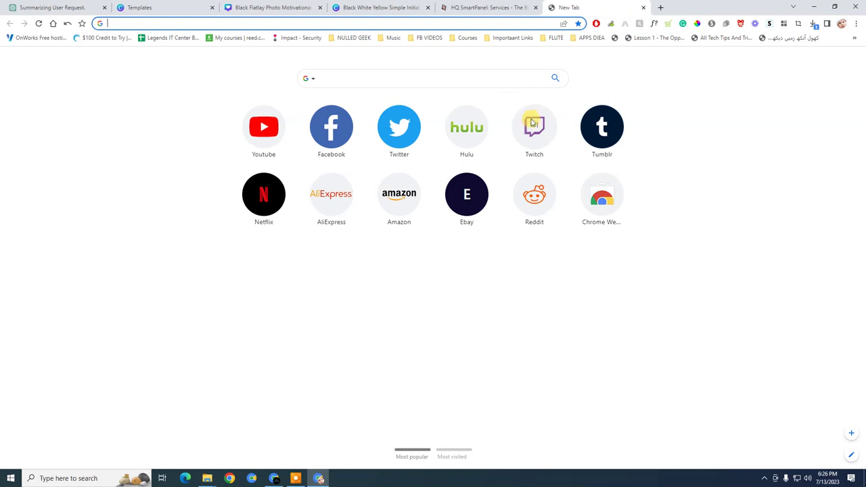
pyautogui.click(273, 478)
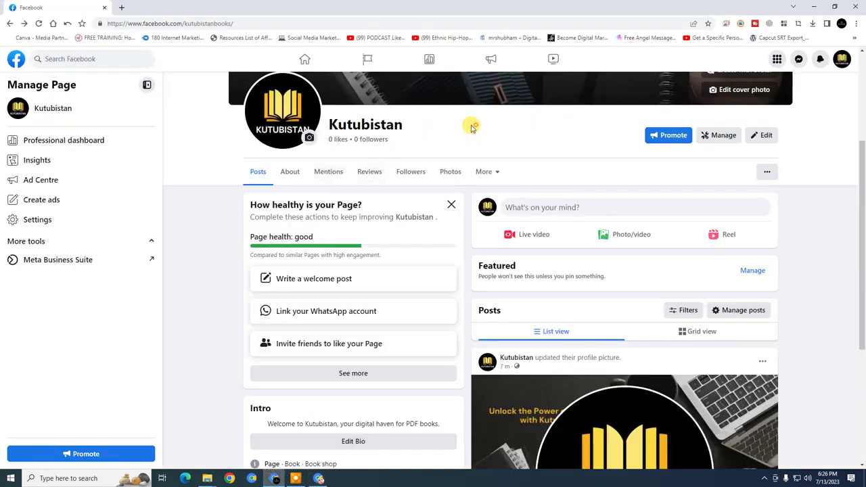
pyautogui.doubleClick(372, 124)
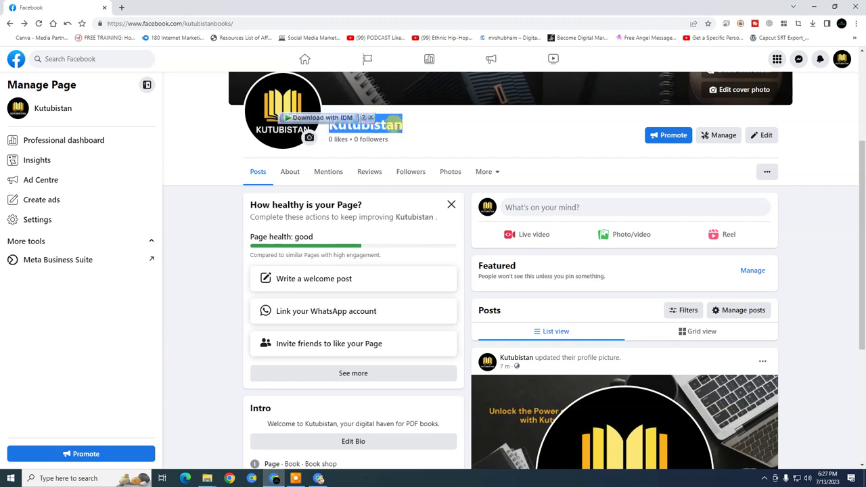
pyautogui.click(392, 123)
pyautogui.doubleClick(394, 124)
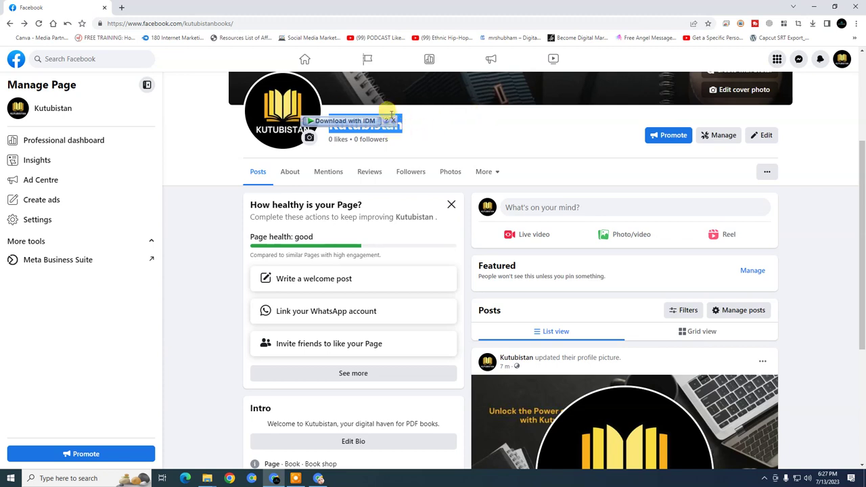
pyautogui.click(396, 124)
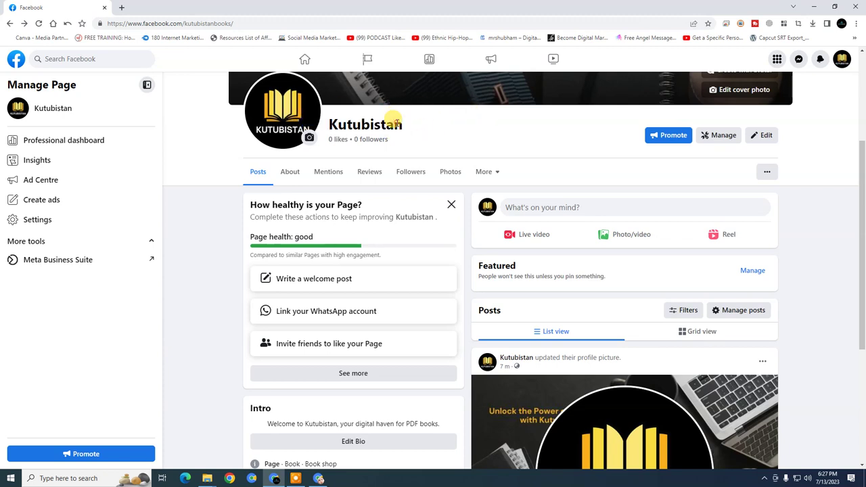
pyautogui.doubleClick(398, 125)
pyautogui.click(419, 132)
# Repeatedly highlight the page name 'Kutubistan', then scroll to the top of the page
pyautogui.doubleClick(409, 123)
pyautogui.click(419, 125)
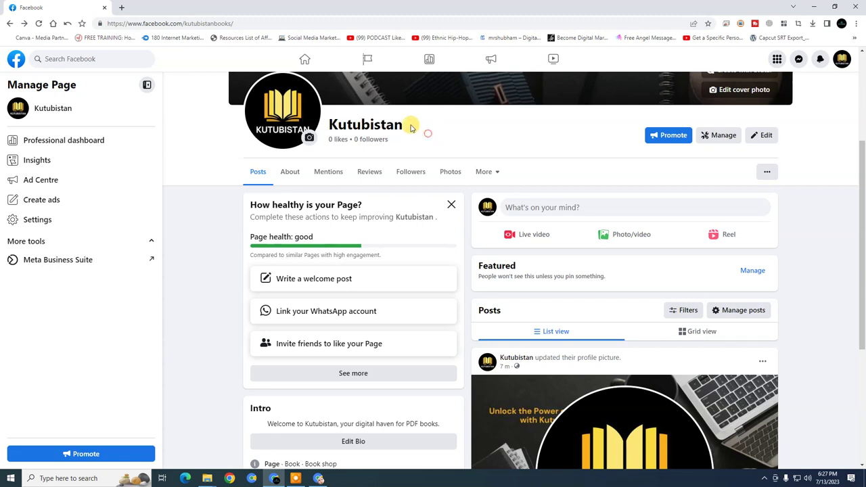
pyautogui.doubleClick(397, 124)
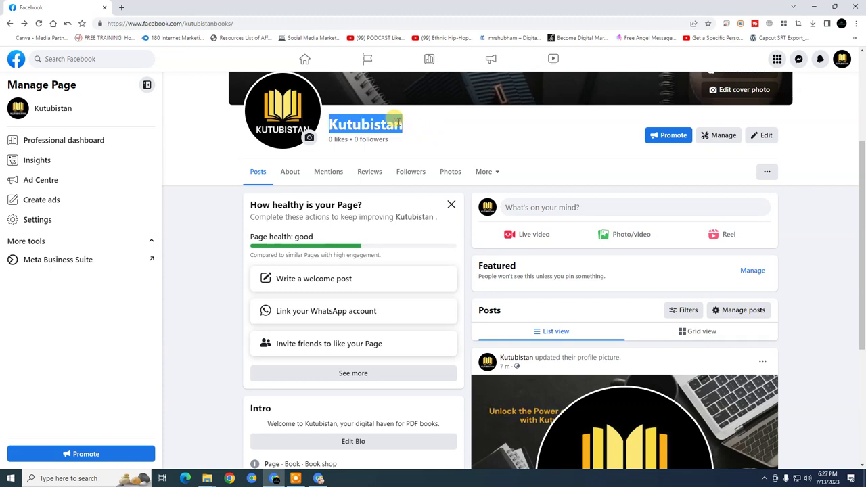
pyautogui.doubleClick(397, 122)
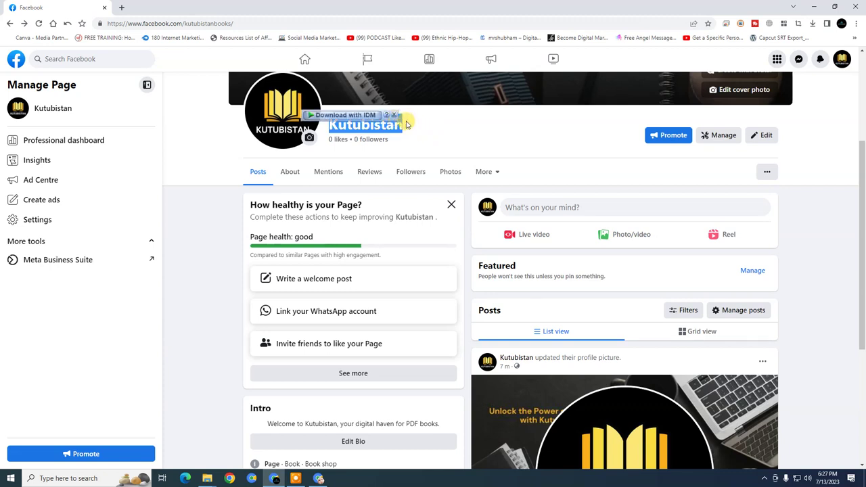
pyautogui.click(386, 118)
pyautogui.doubleClick(374, 123)
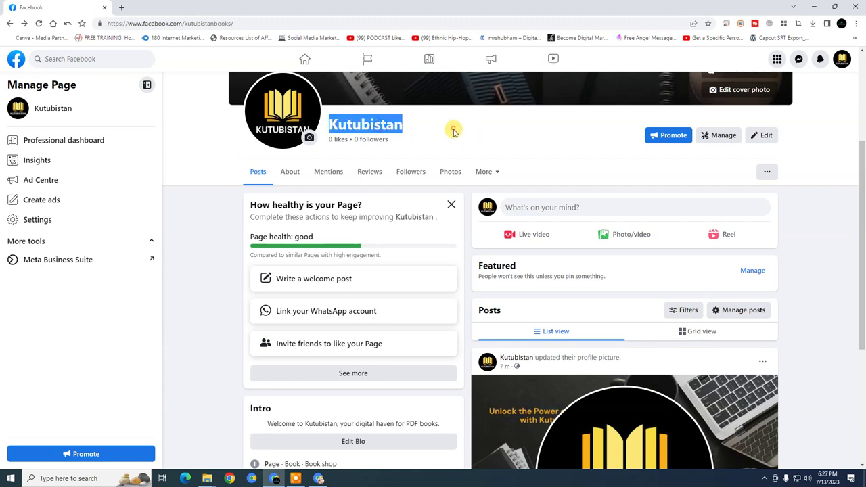
pyautogui.click(399, 115)
pyautogui.doubleClick(399, 115)
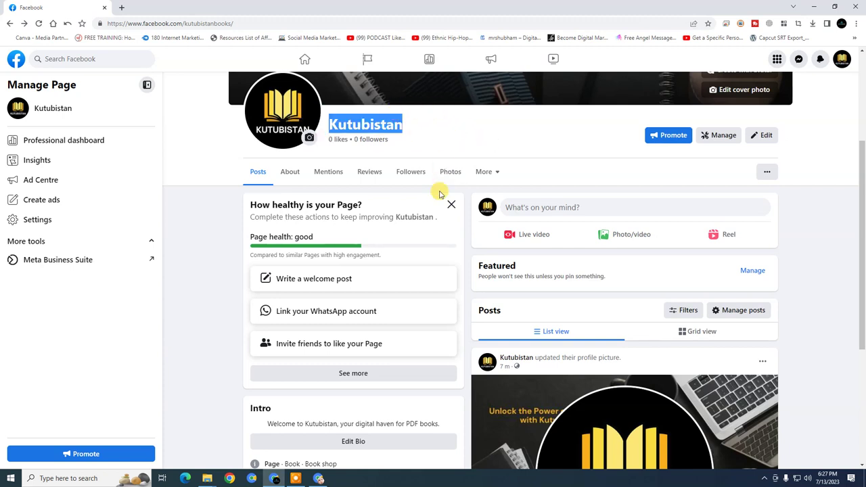
pyautogui.scroll(3, 441, 187)
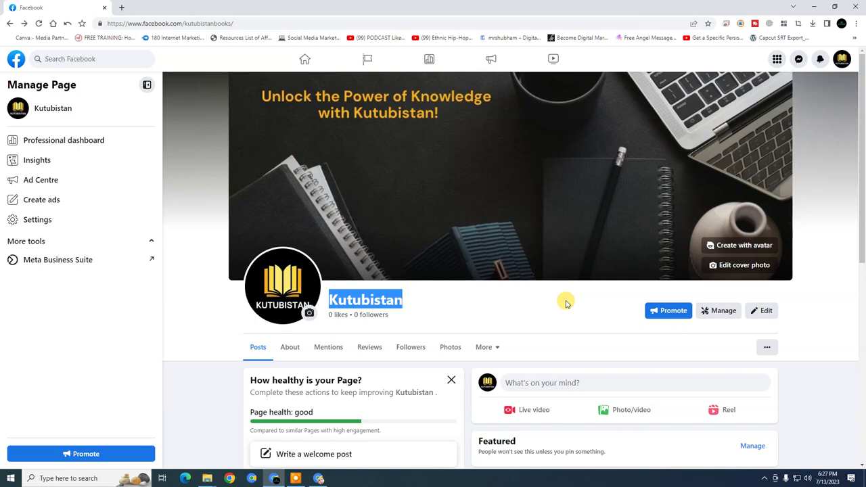
pyautogui.scroll(-2, 549, 293)
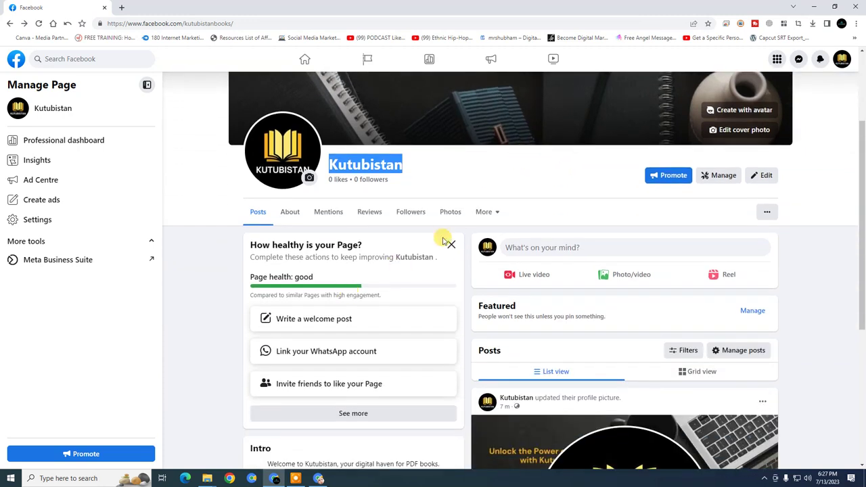
pyautogui.click(418, 173)
pyautogui.doubleClick(398, 161)
pyautogui.click(435, 170)
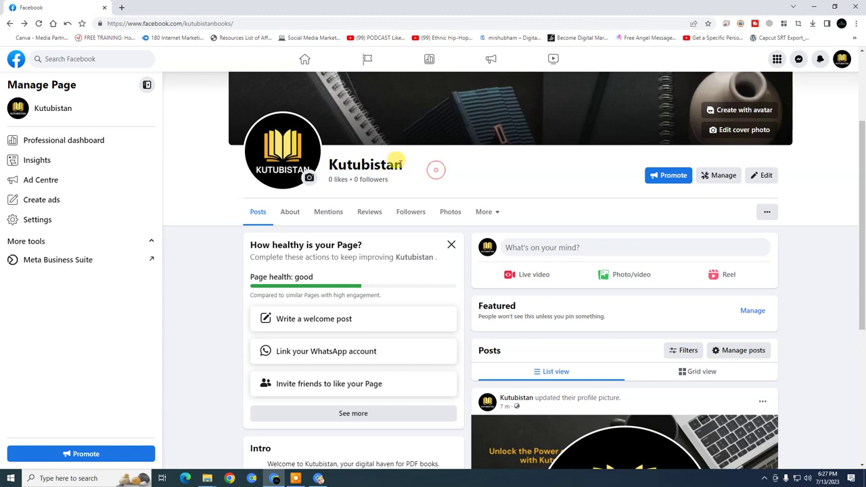
pyautogui.doubleClick(399, 163)
pyautogui.click(432, 172)
pyautogui.doubleClick(398, 160)
pyautogui.click(442, 184)
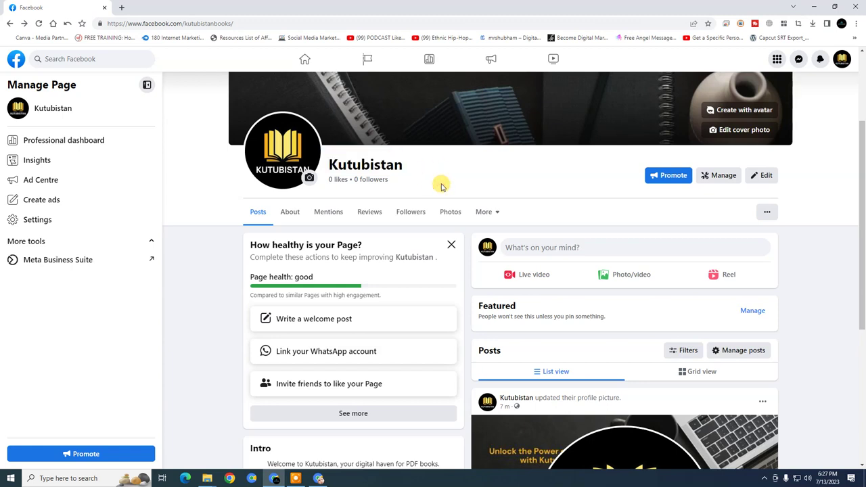
pyautogui.scroll(-1, 447, 191)
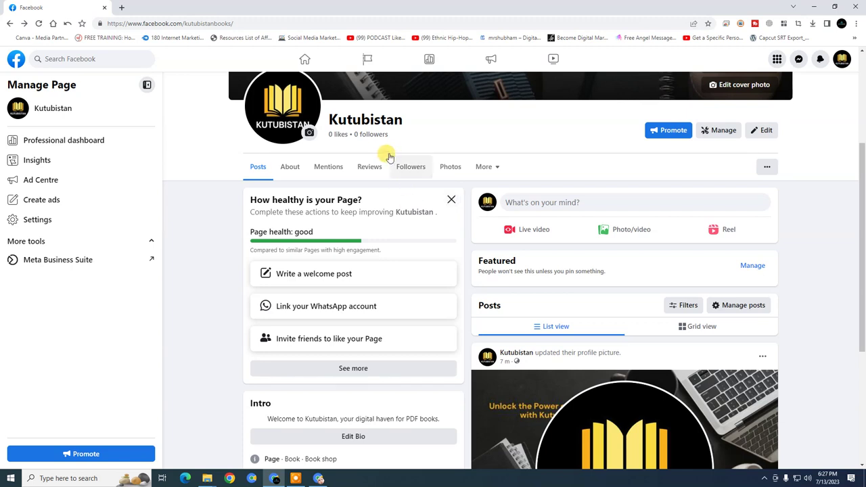
pyautogui.scroll(1, 420, 169)
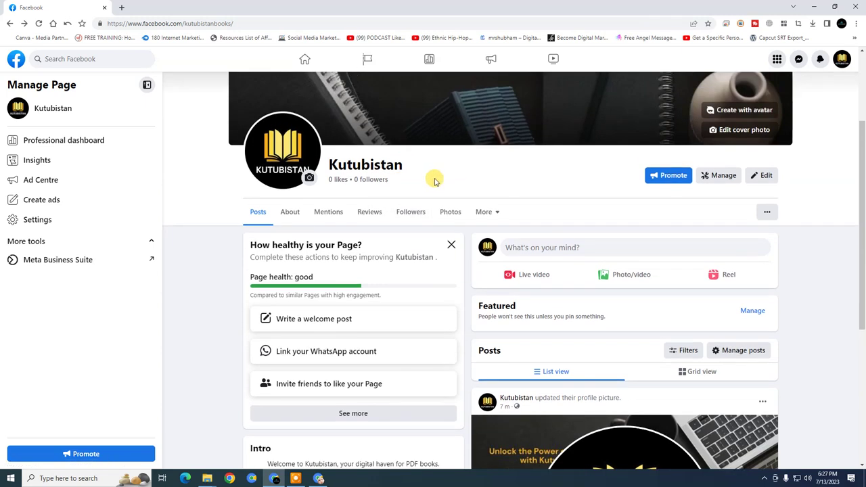
pyautogui.tripleClick(434, 179)
pyautogui.tripleClick(417, 169)
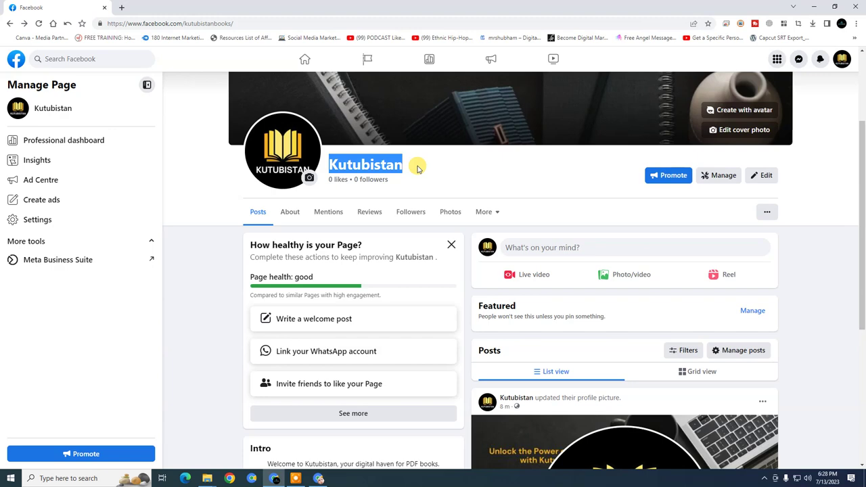
pyautogui.click(39, 23)
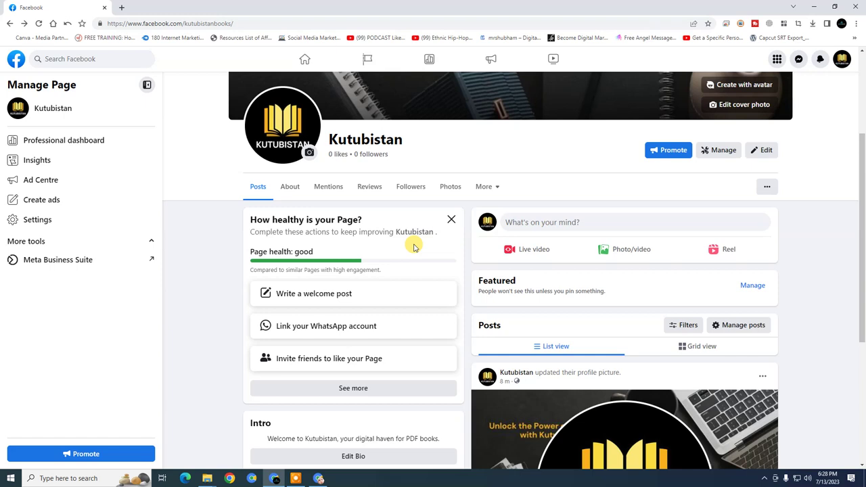
pyautogui.doubleClick(371, 138)
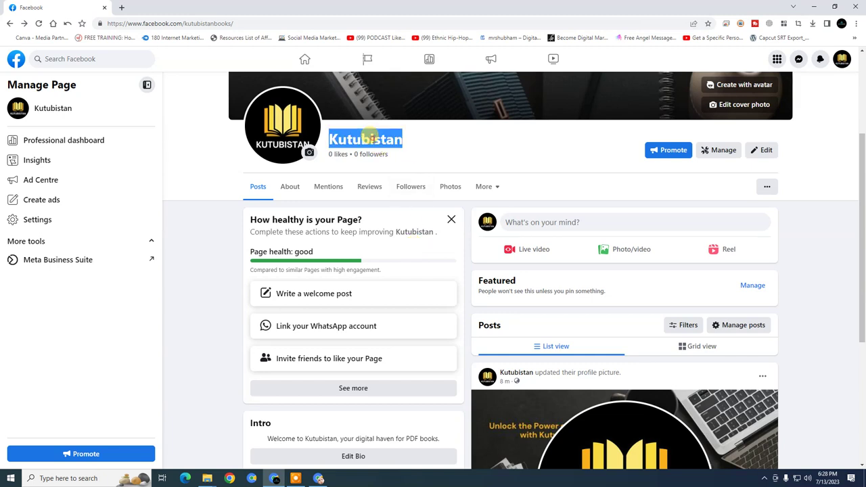
pyautogui.moveTo(371, 138); pyautogui.dragTo(410, 147)
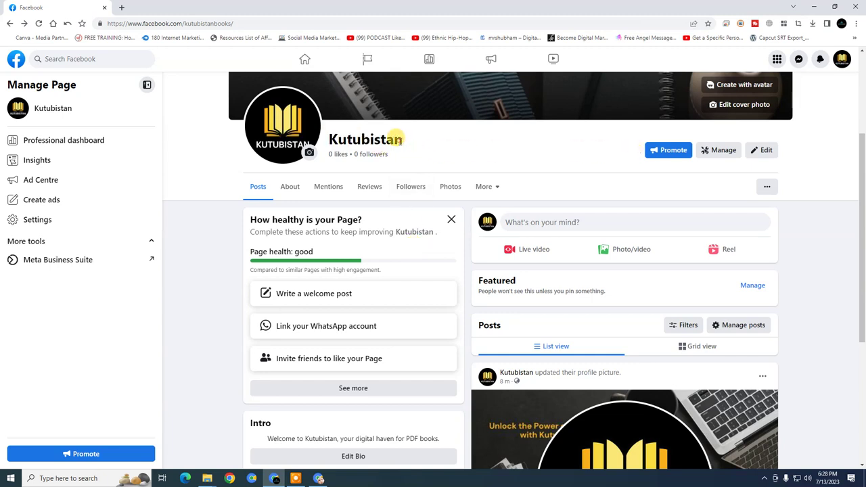
pyautogui.doubleClick(399, 140)
pyautogui.click(411, 141)
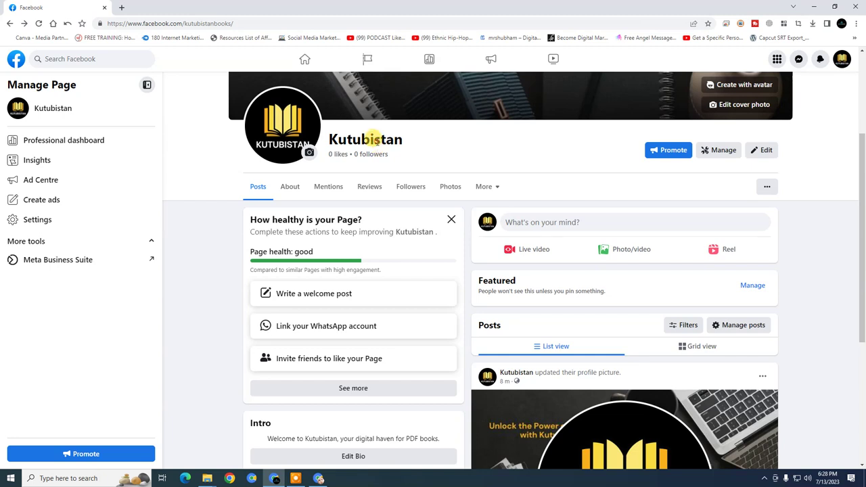
pyautogui.doubleClick(374, 139)
pyautogui.click(374, 139)
pyautogui.doubleClick(376, 138)
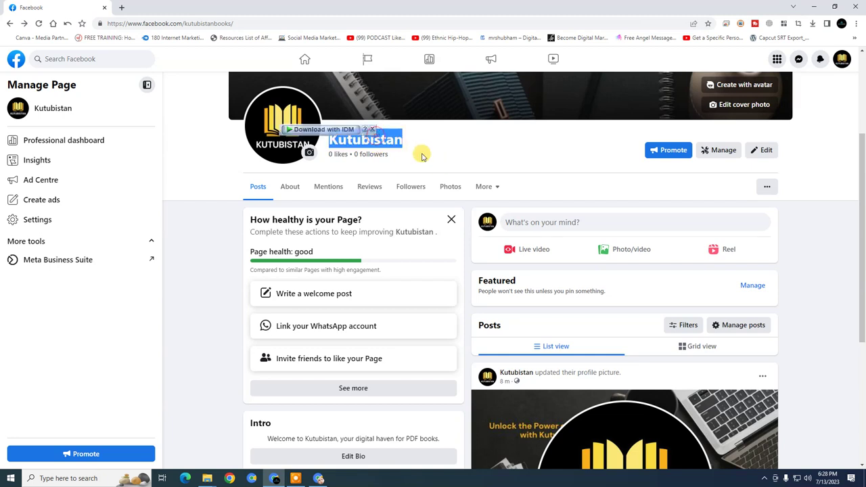
pyautogui.click(421, 156)
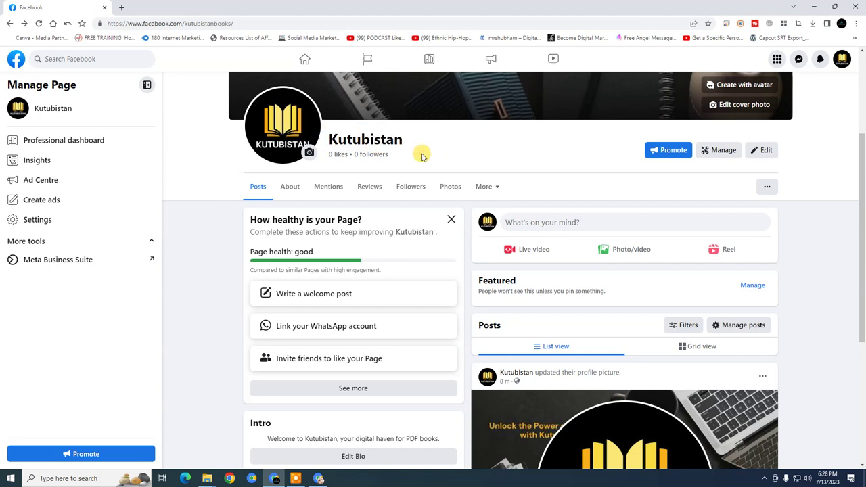